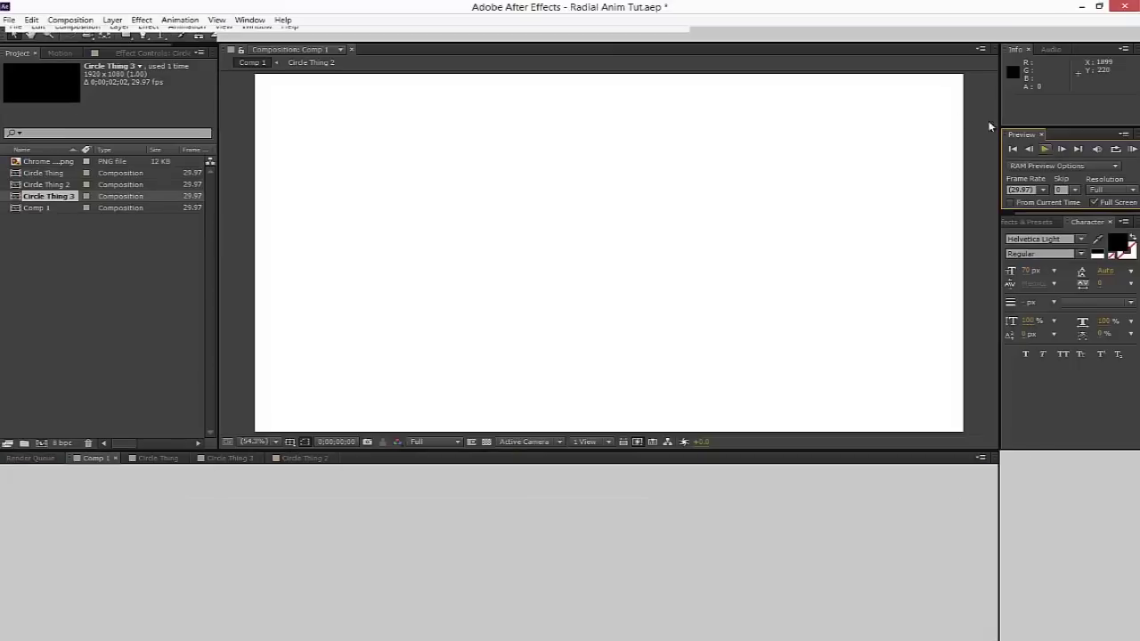
- Delete the Circle Thing, Circle Thing 2 and Circle Thing 3 layers from Comp 1
drag(375, 481, 582, 481)
mouse_move(650, 503)
mouse_down()
mouse_move(659, 488)
mouse_move(912, 457)
mouse_move(598, 472)
mouse_move(908, 455)
mouse_move(659, 469)
mouse_move(789, 459)
mouse_move(746, 455)
mouse_move(872, 462)
mouse_move(835, 458)
mouse_move(888, 458)
mouse_move(846, 459)
mouse_move(884, 445)
mouse_move(807, 446)
mouse_move(889, 442)
mouse_up()
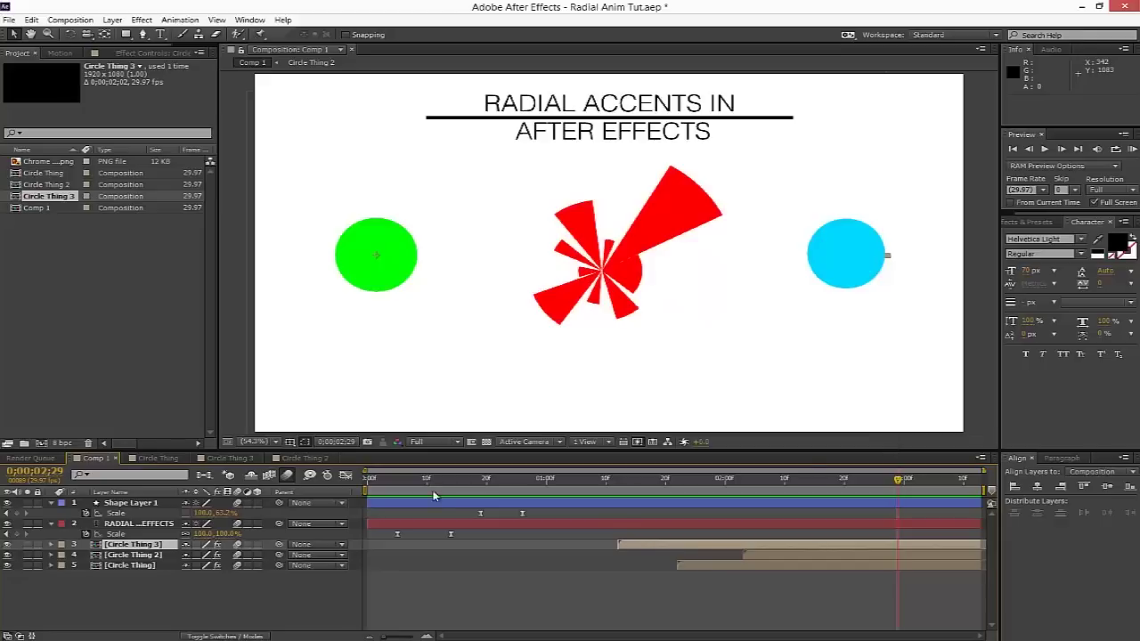
click(548, 572)
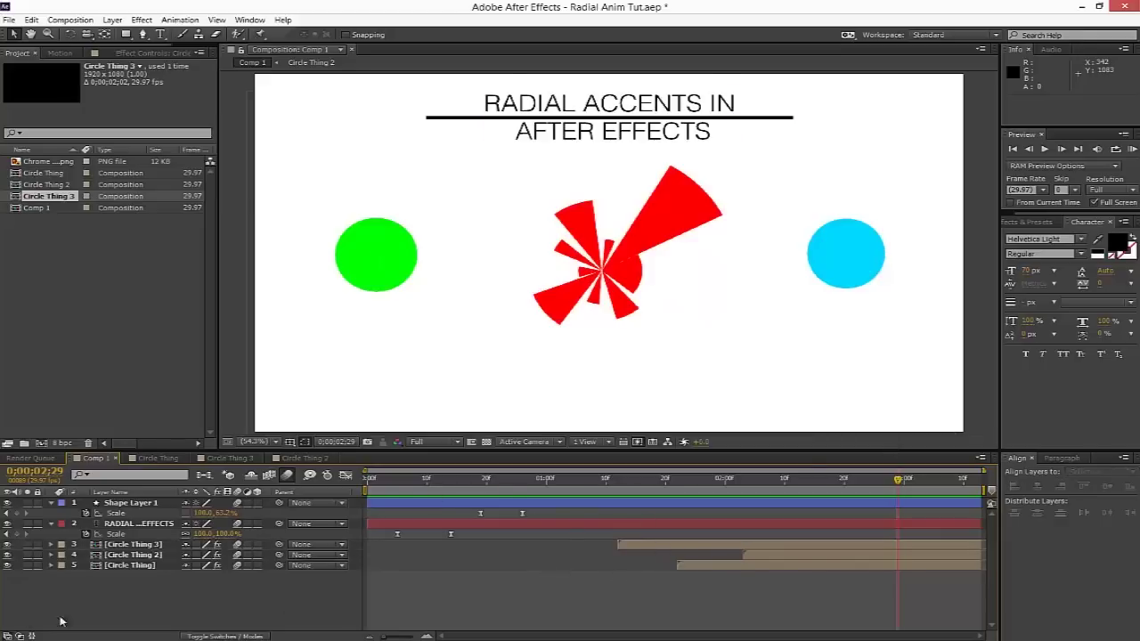
drag(116, 599, 116, 551)
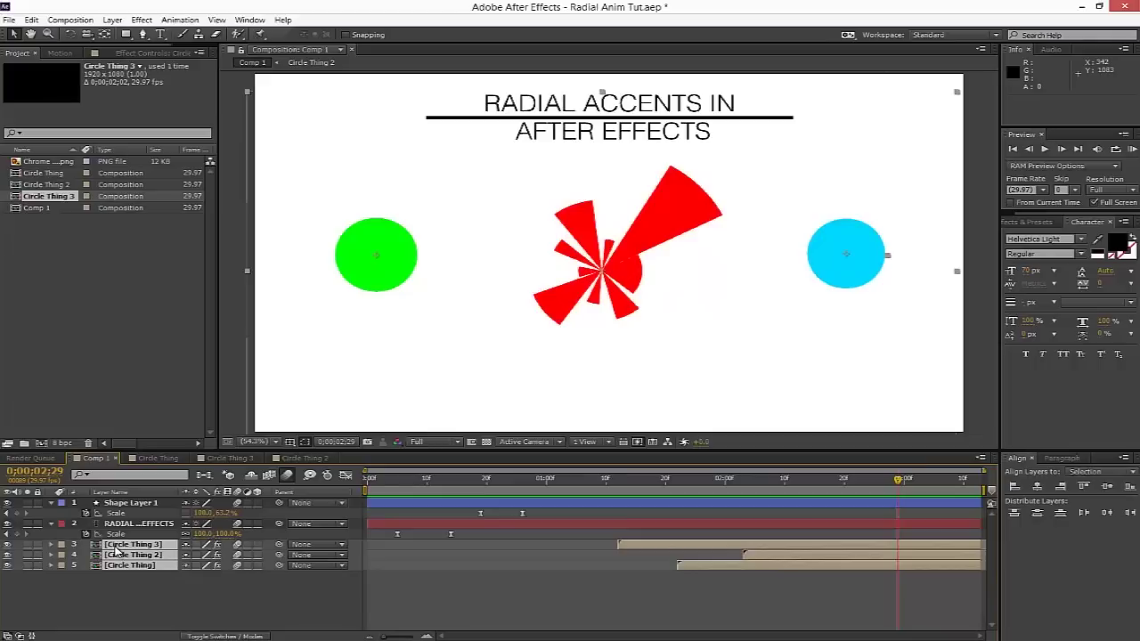
key(Delete)
- Lock and hide Shape Layer 1 and the RADIAL ACCENTS IN AFTER EFFECTS text layer, with their properties collapsed
click(55, 513)
click(51, 504)
click(51, 514)
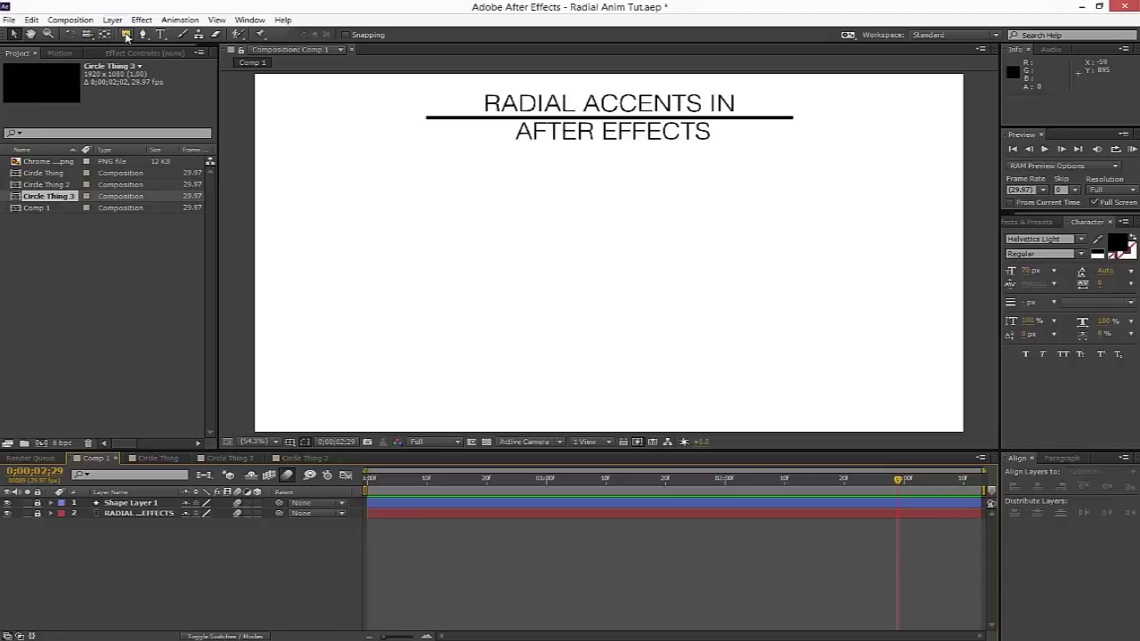
drag(8, 514, 7, 502)
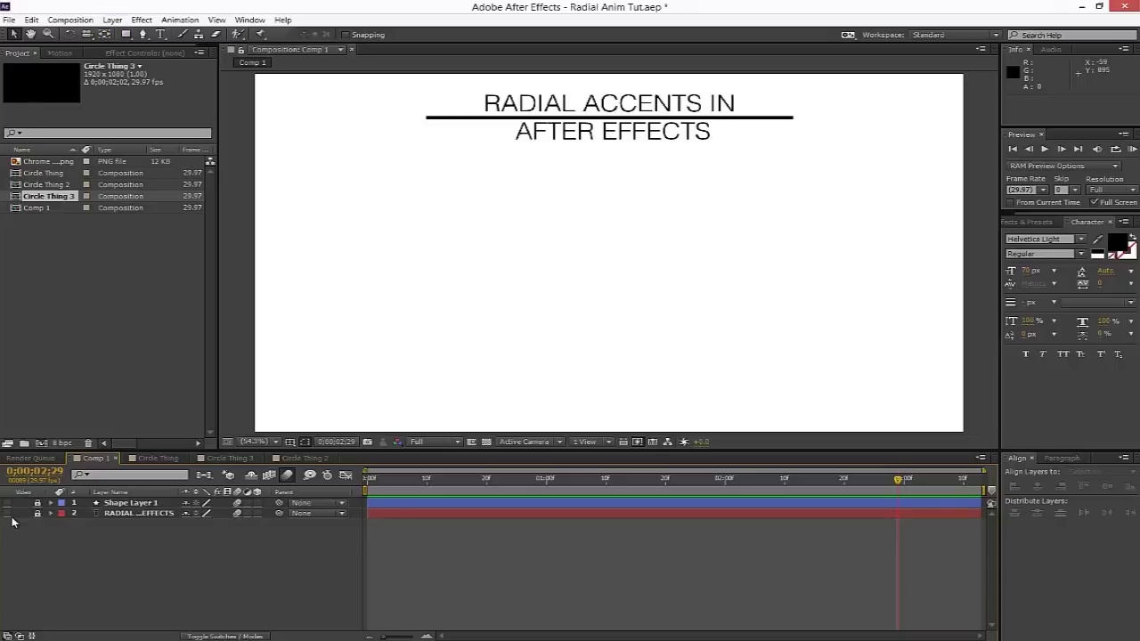
- Draw a rectangle shape about 2052 by 248 px across the composition's top edge, extending past both sides of the frame
click(126, 33)
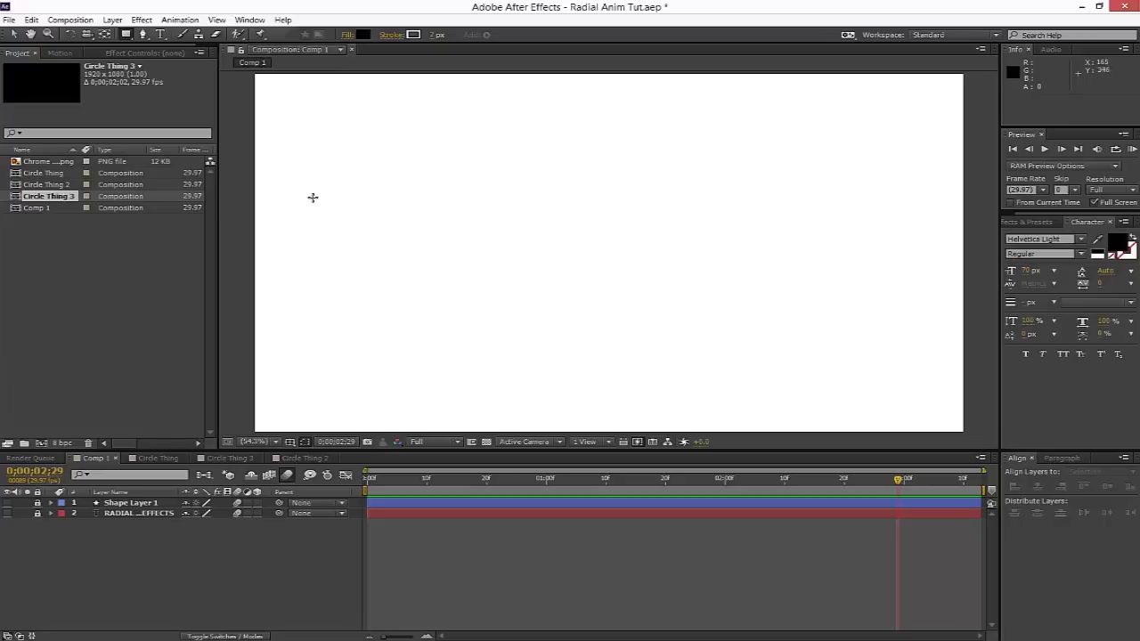
key(comma)
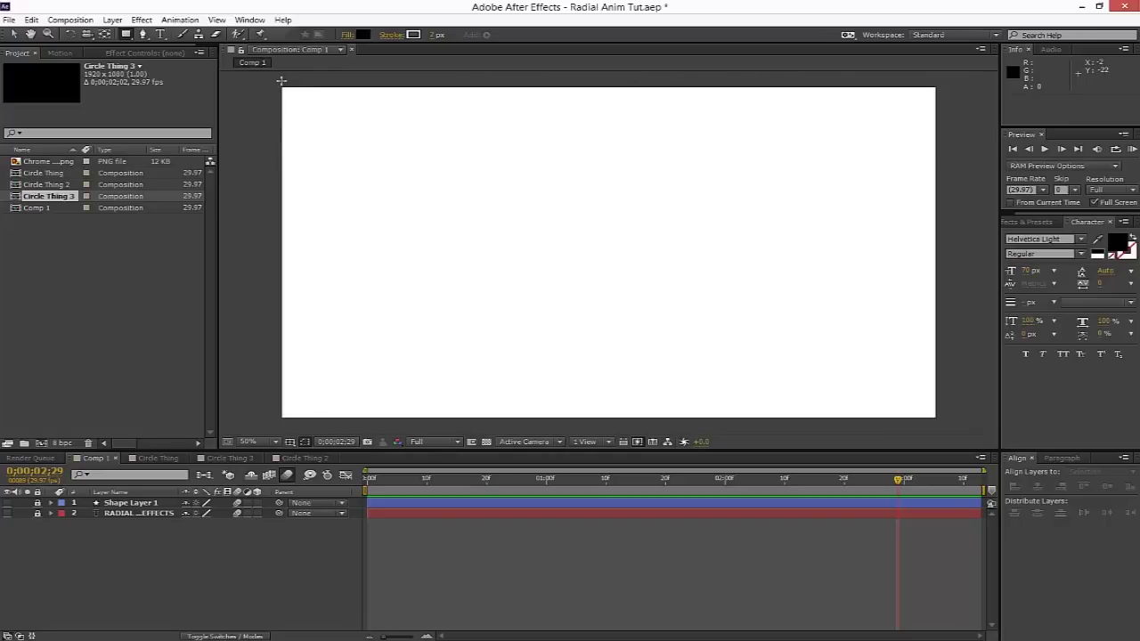
mouse_move(267, 80)
mouse_down()
mouse_move(364, 128)
mouse_move(760, 194)
mouse_move(966, 155)
mouse_up()
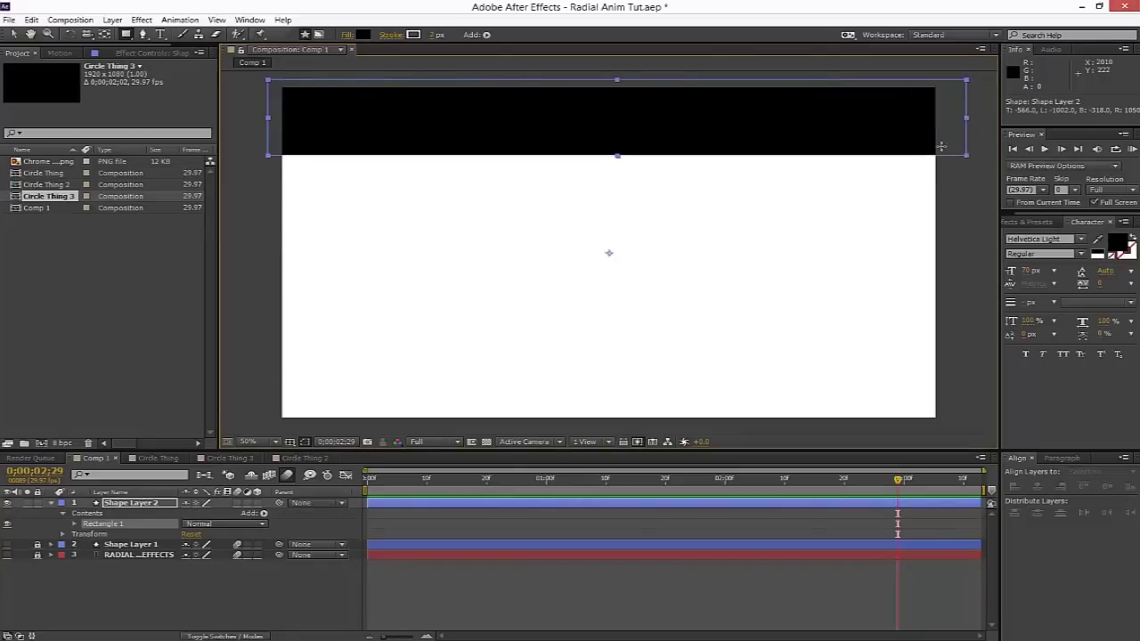
- Set the rectangle's fill colour to 5CC9E1 and centre the shape horizontally in the composition
click(362, 35)
click(264, 148)
click(176, 106)
click(263, 162)
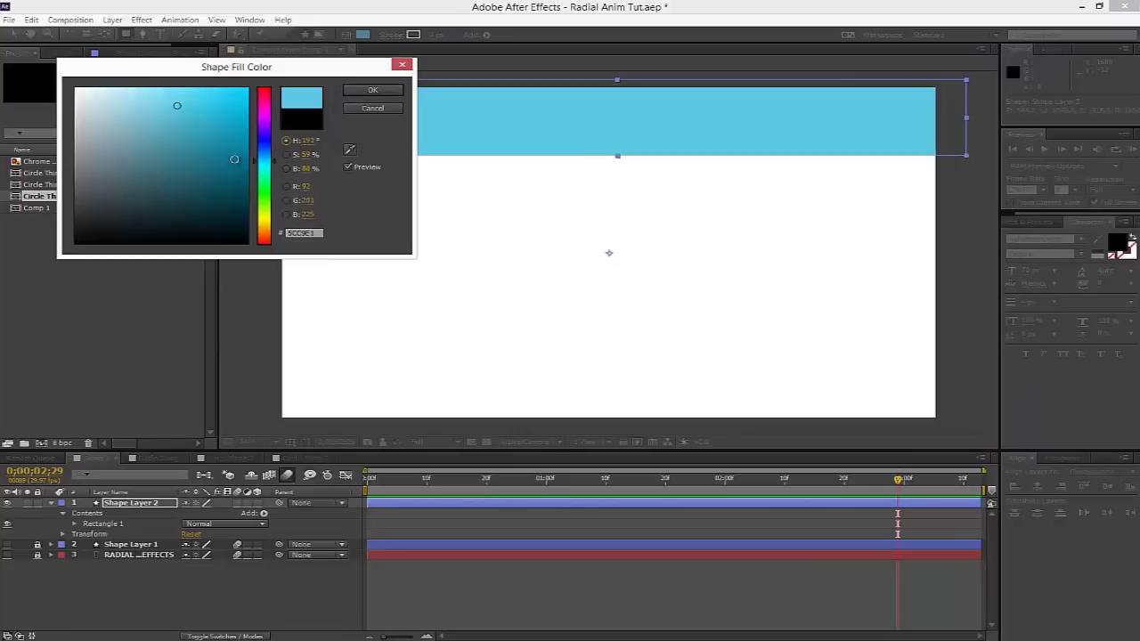
click(373, 90)
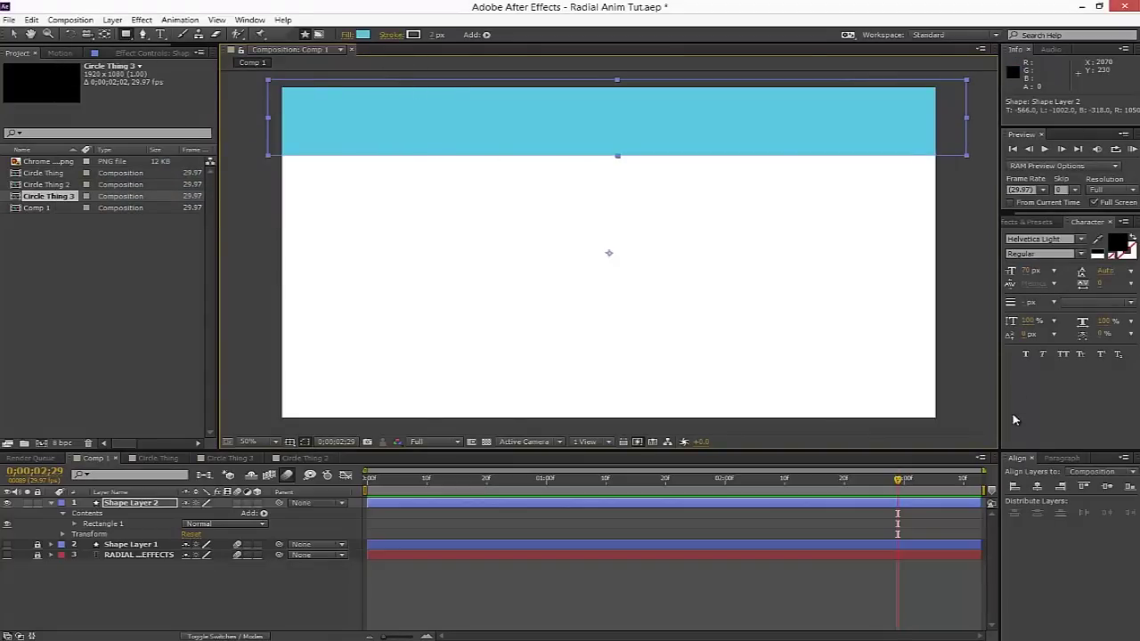
drag(662, 83, 652, 83)
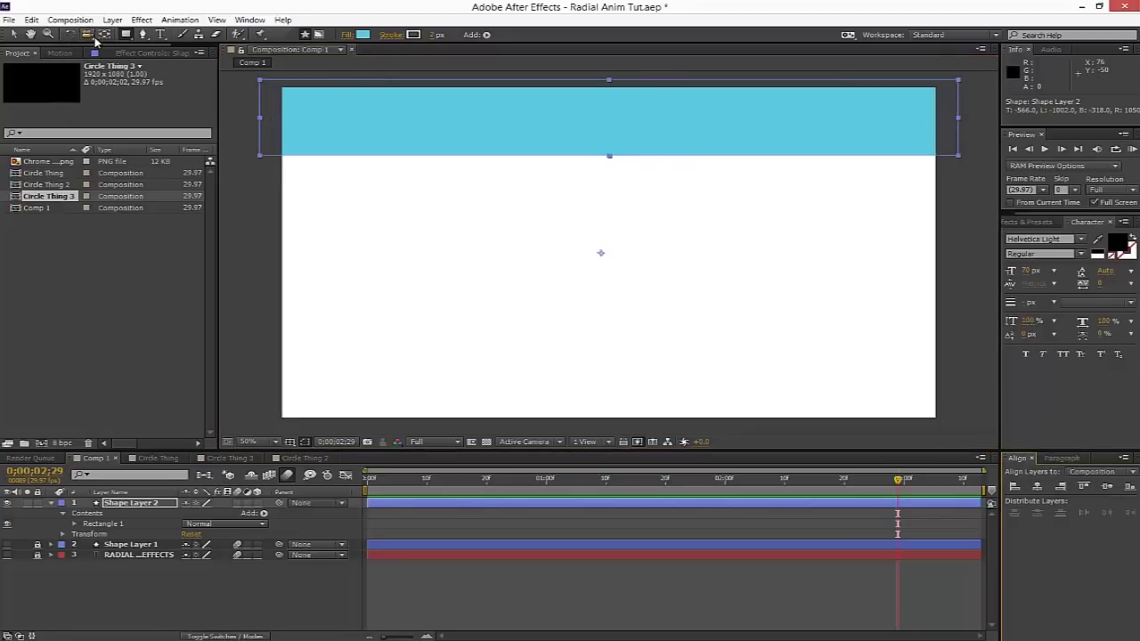
- Move Shape Layer 2's anchor point to the rectangle's bottom-left corner, with its rotation property shown and the current time at 0;00;01;20
click(63, 54)
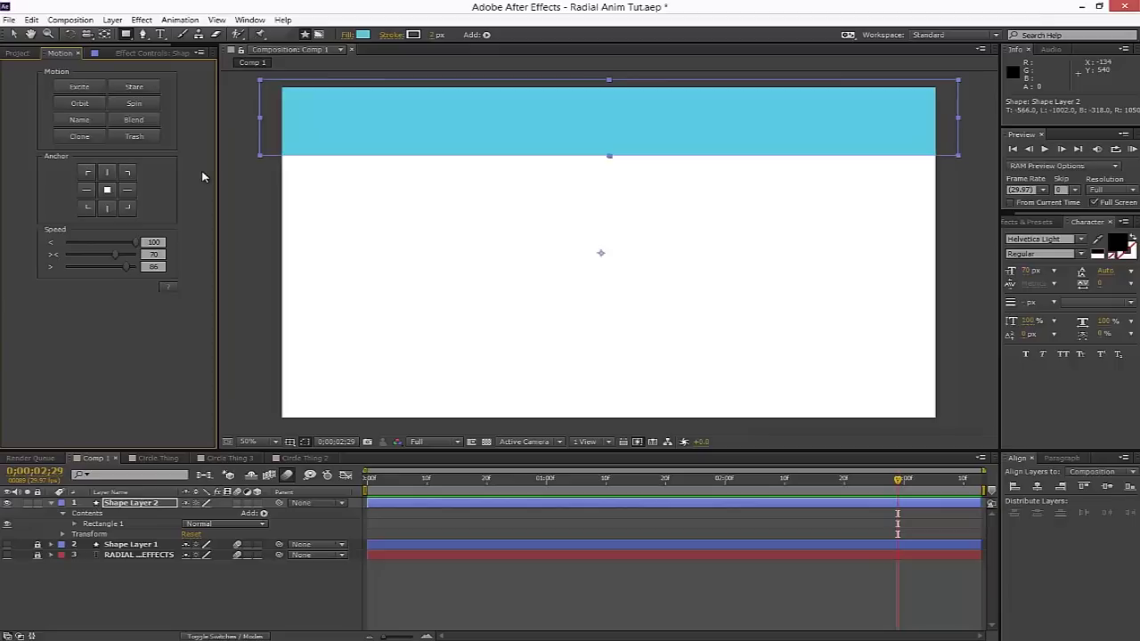
click(107, 190)
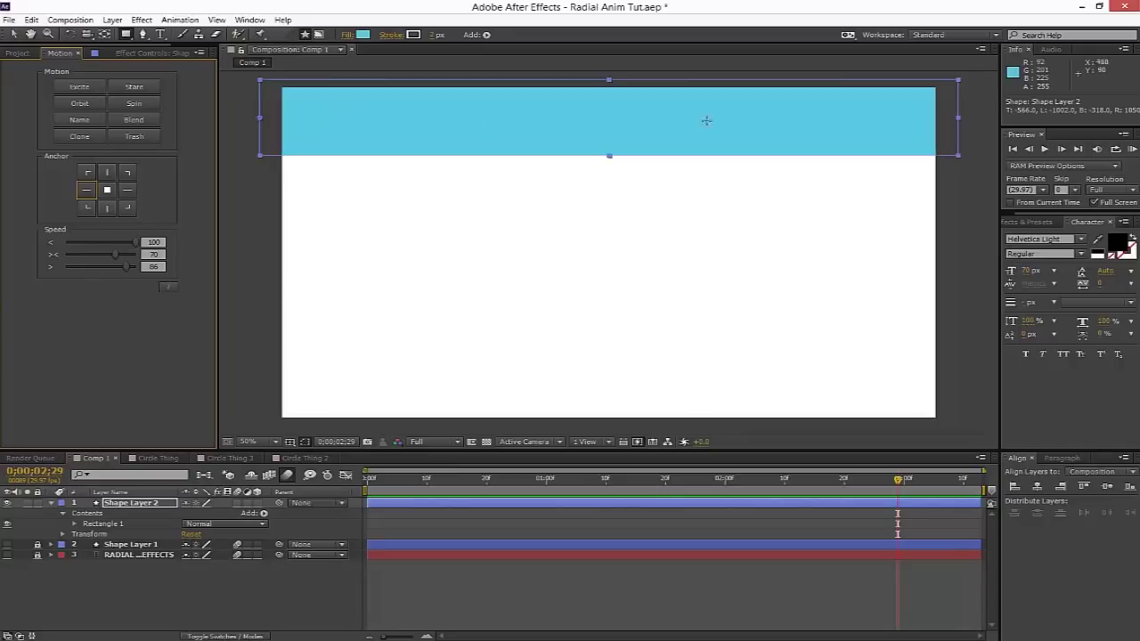
drag(375, 494, 606, 481)
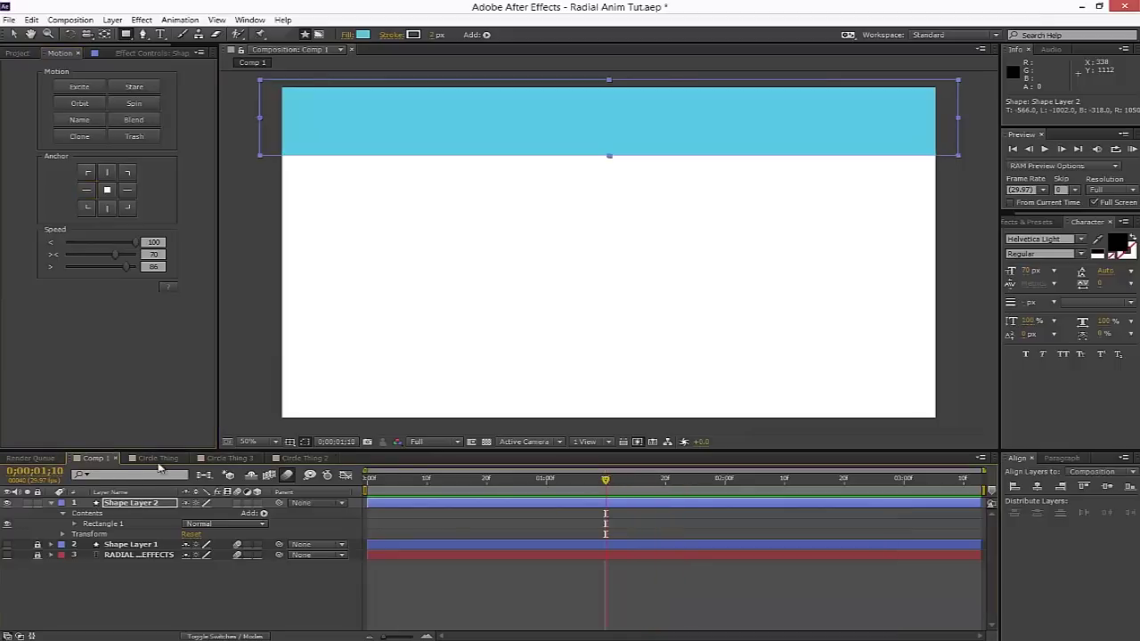
click(665, 480)
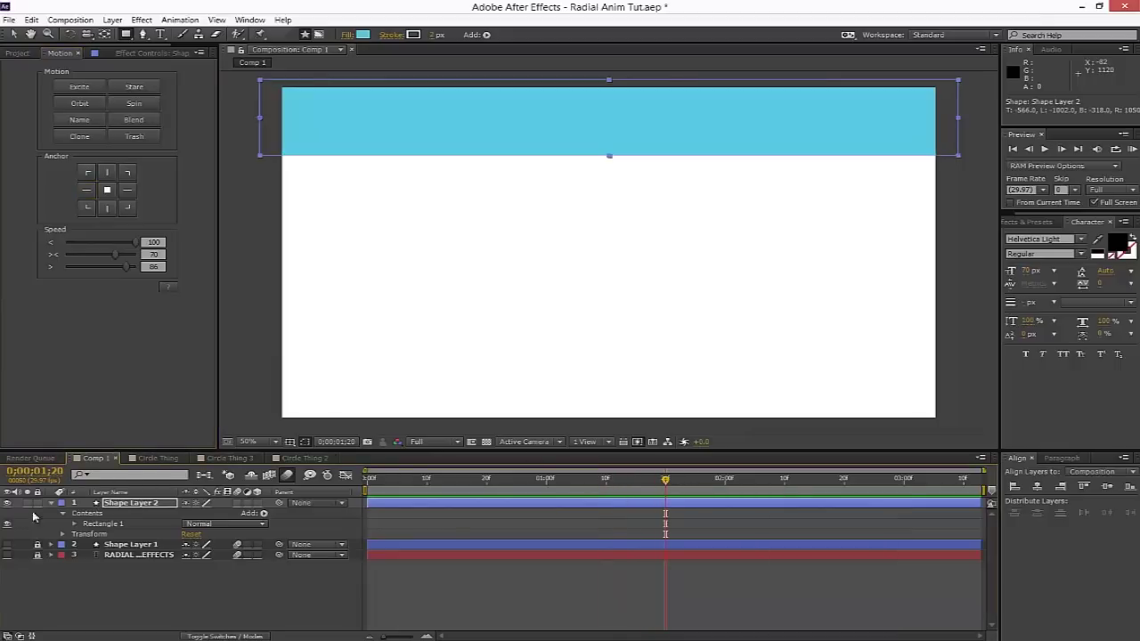
key(r)
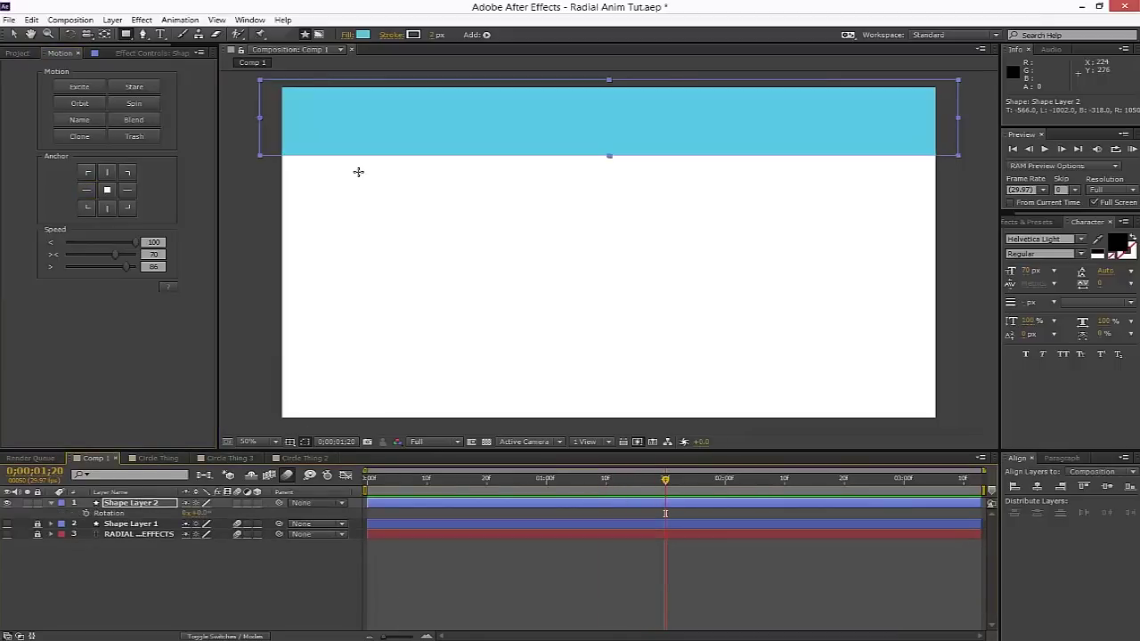
click(85, 208)
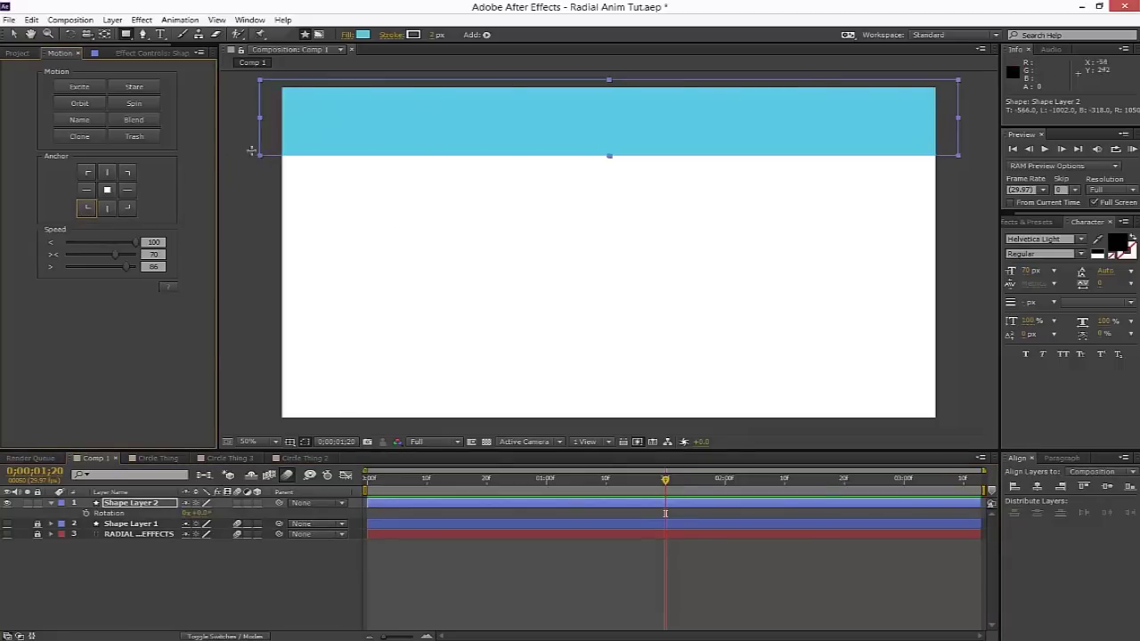
- Keyframe Shape Layer 2's rotation from -75° at 0;00;01;10 to 0° at 0;00;01;20
click(89, 520)
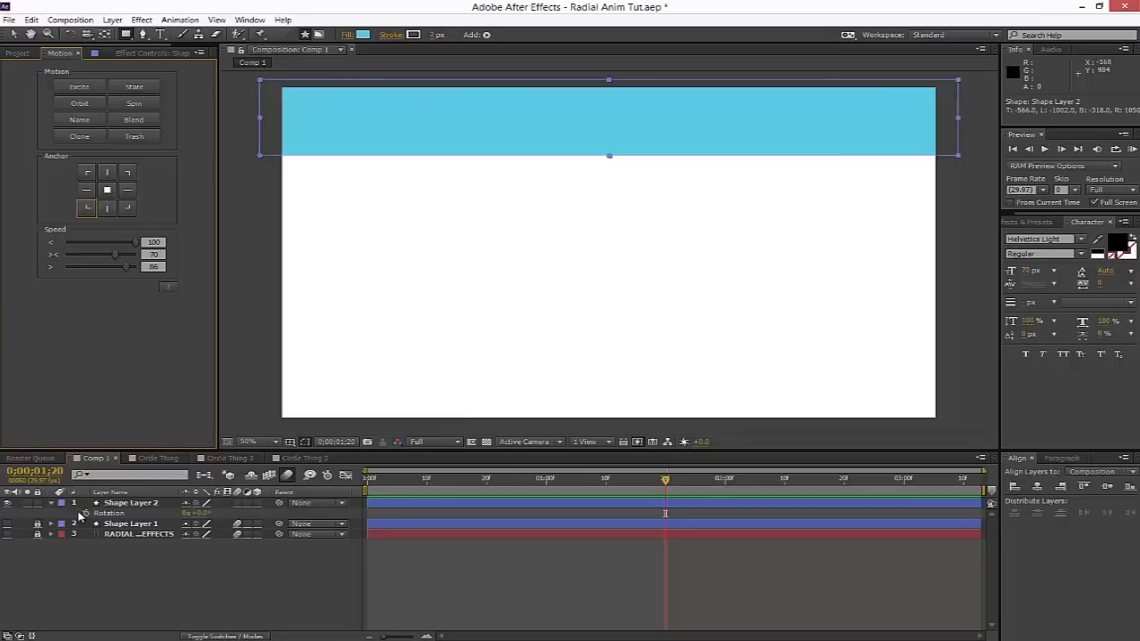
click(446, 508)
click(606, 479)
drag(198, 514, 145, 507)
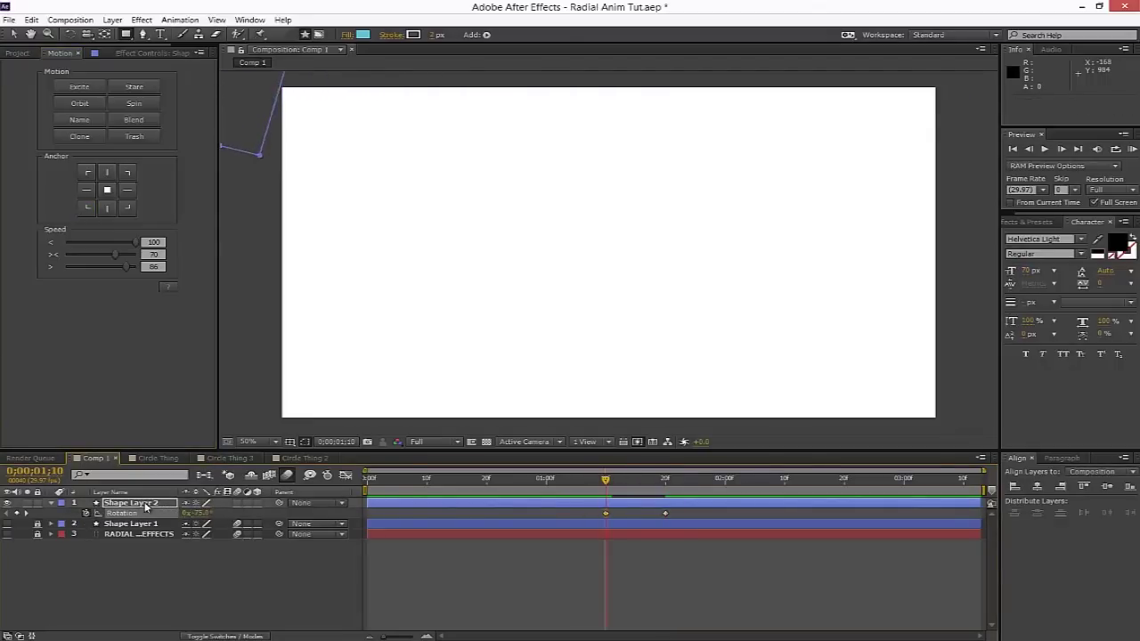
click(219, 590)
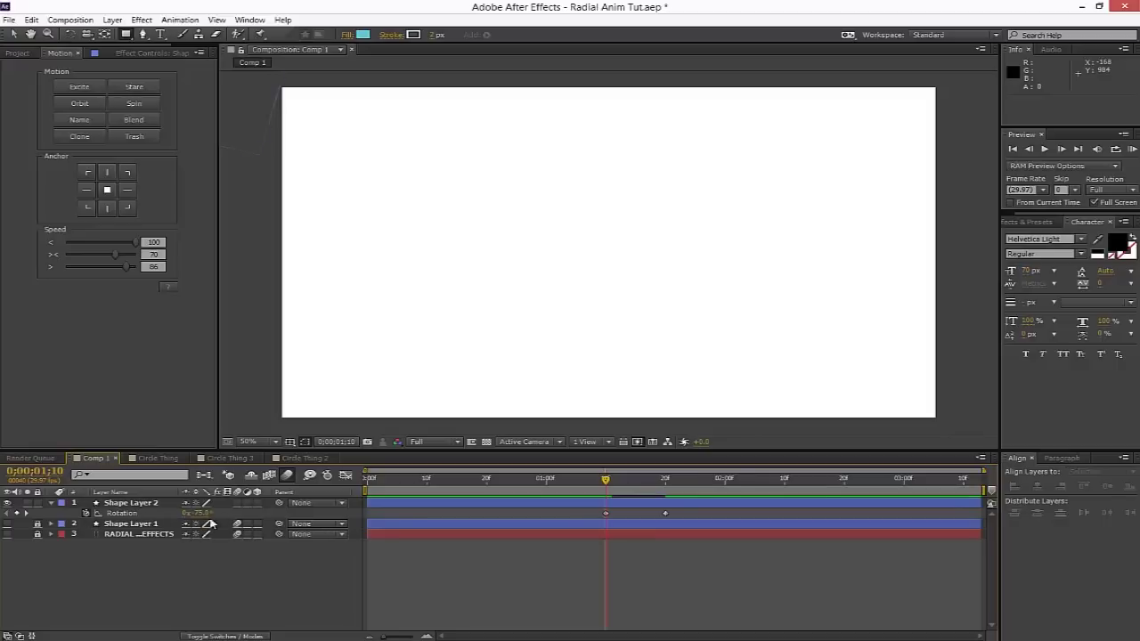
- Ease both rotation keyframes with an in-and-out speed of 57 and preview the rectangle's swing
drag(678, 509, 566, 523)
drag(126, 255, 129, 257)
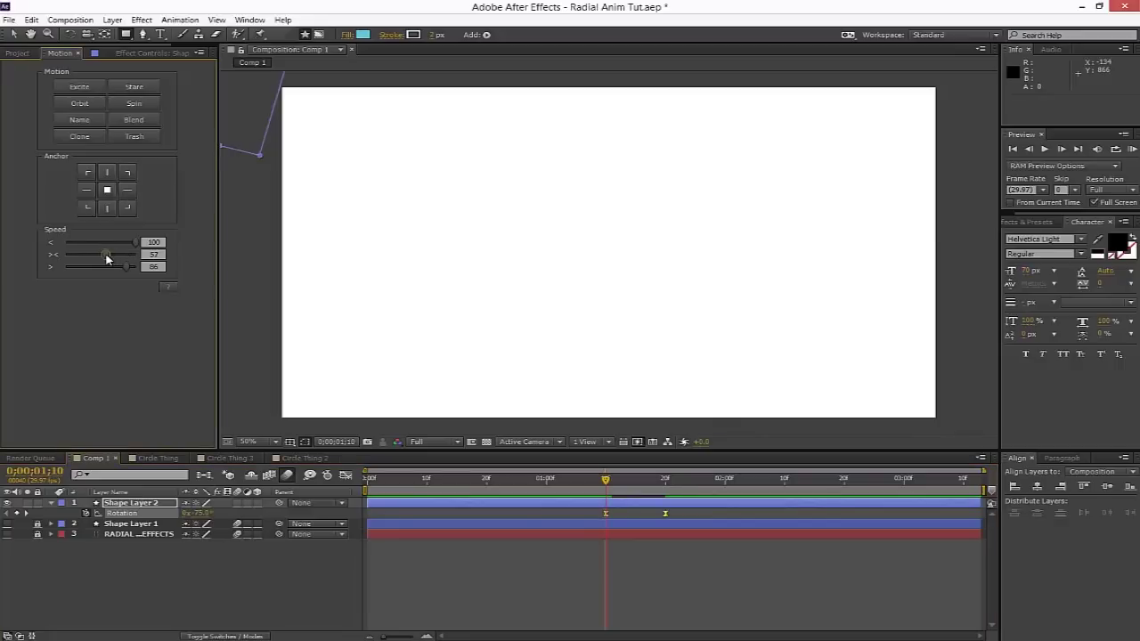
key(space)
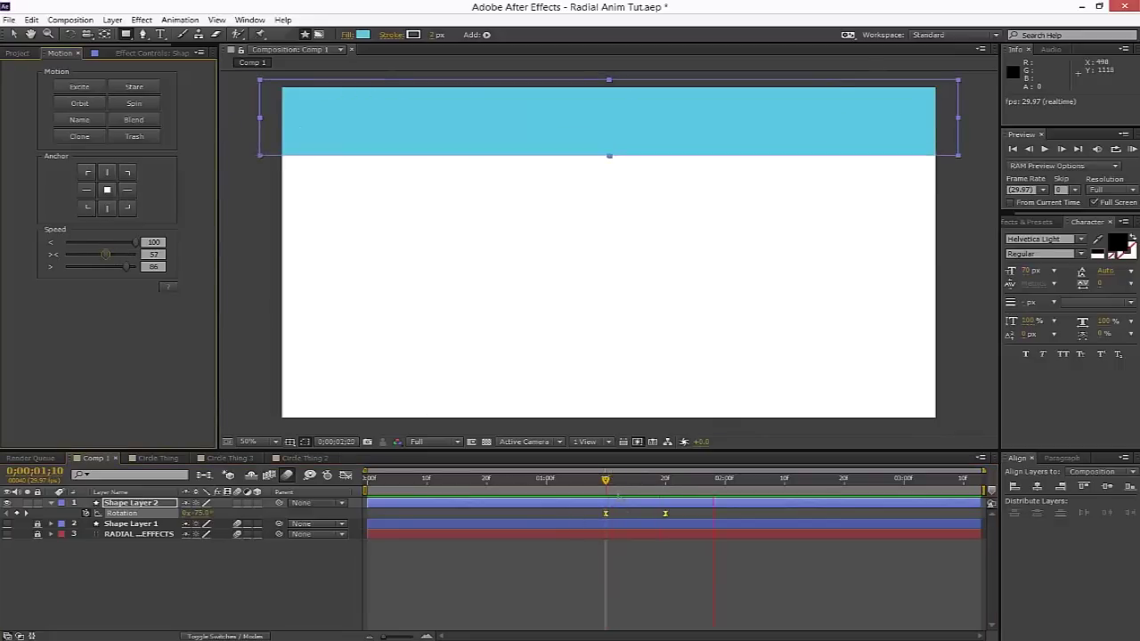
click(646, 578)
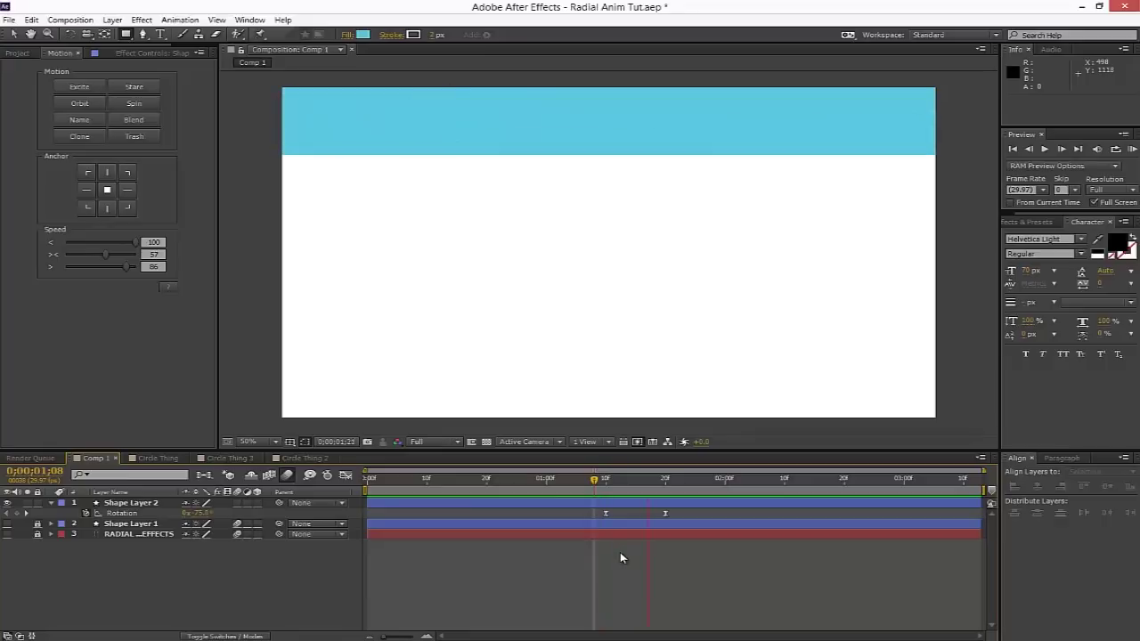
click(578, 480)
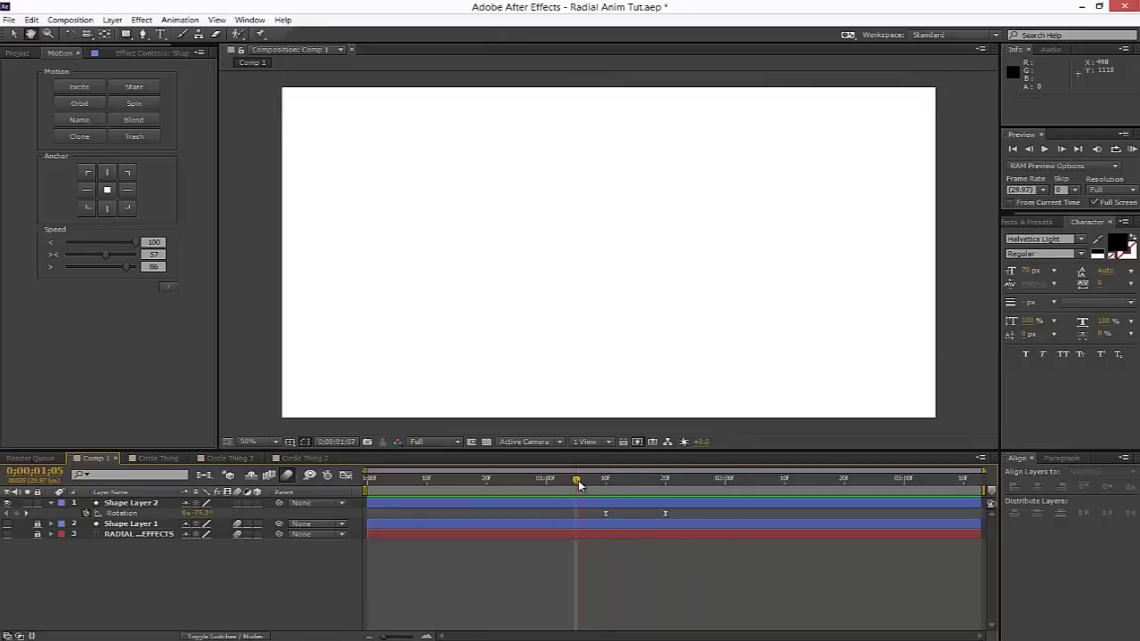
click(600, 497)
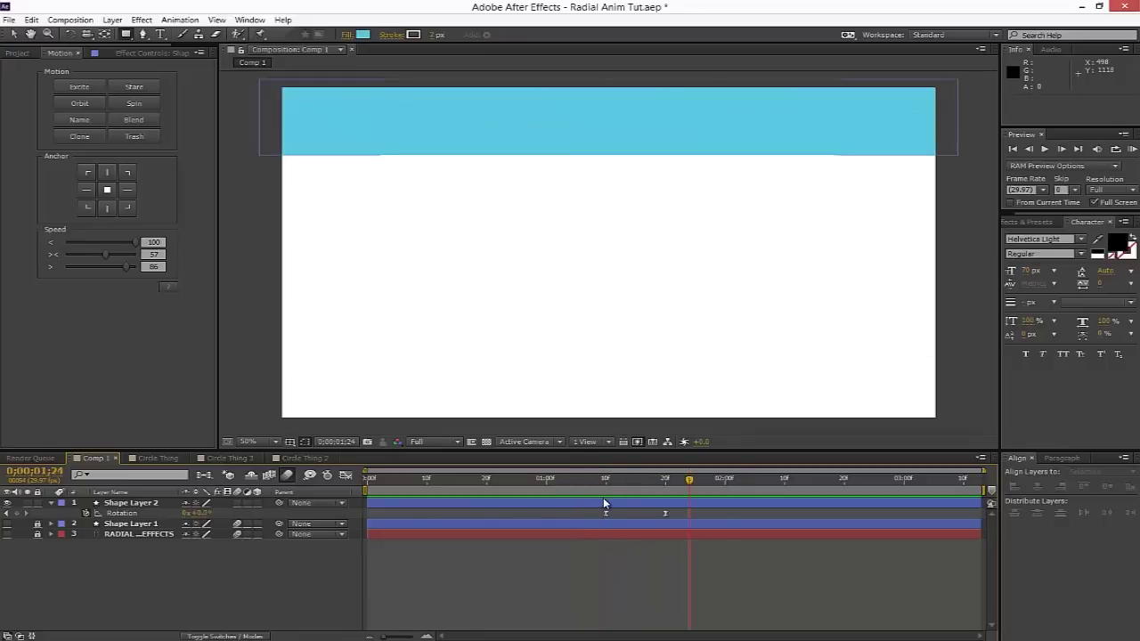
- Pre-compose Shape Layer 2 into a new composition named "Blobbly blob"
click(603, 503)
key(ctrl+5)
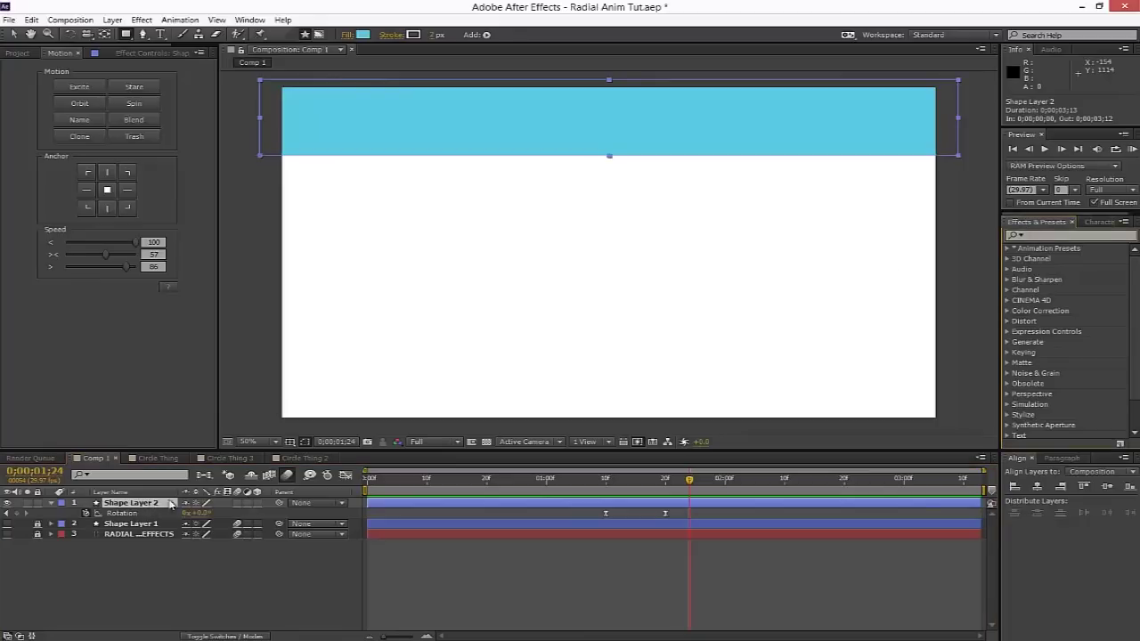
key(ctrl+5)
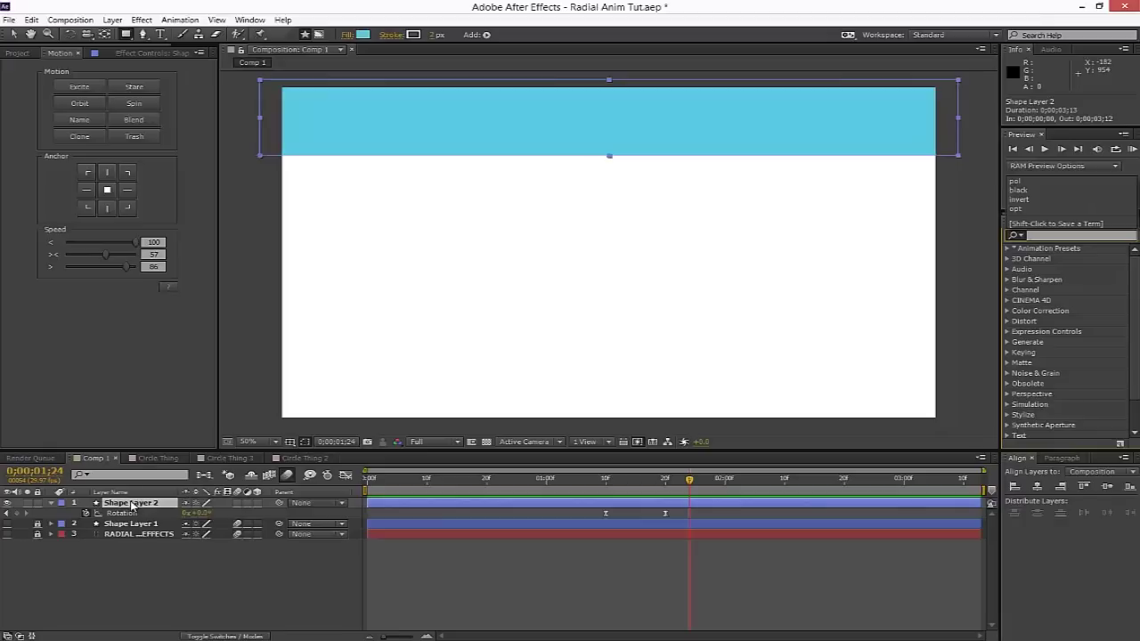
key(Escape)
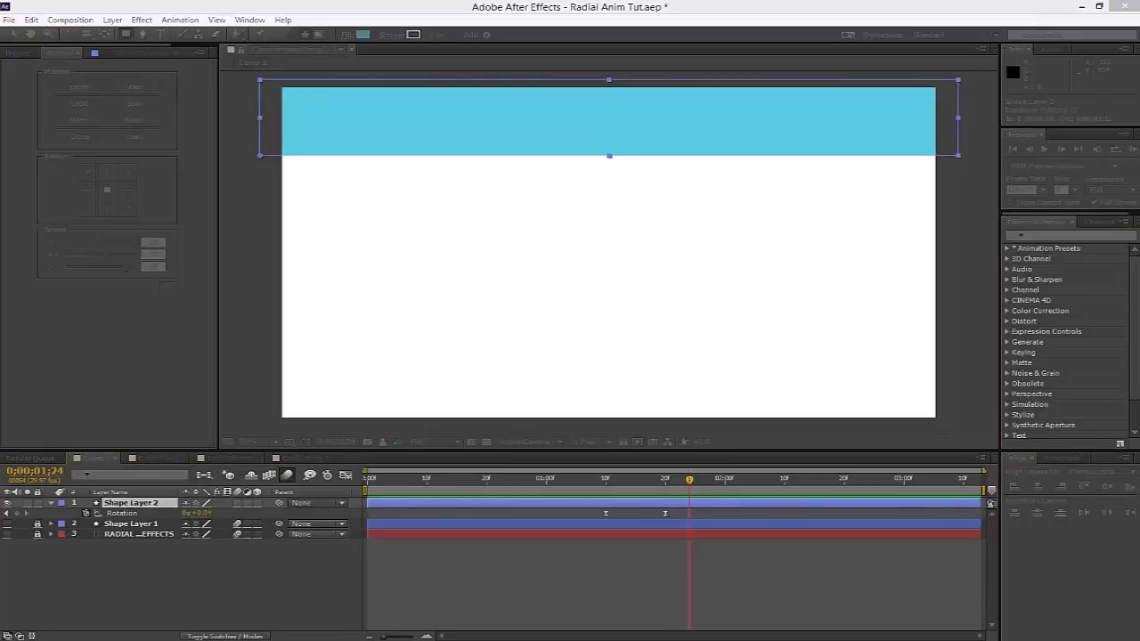
drag(95, 56, 472, 198)
text(Blobbly blob)
key(Return)
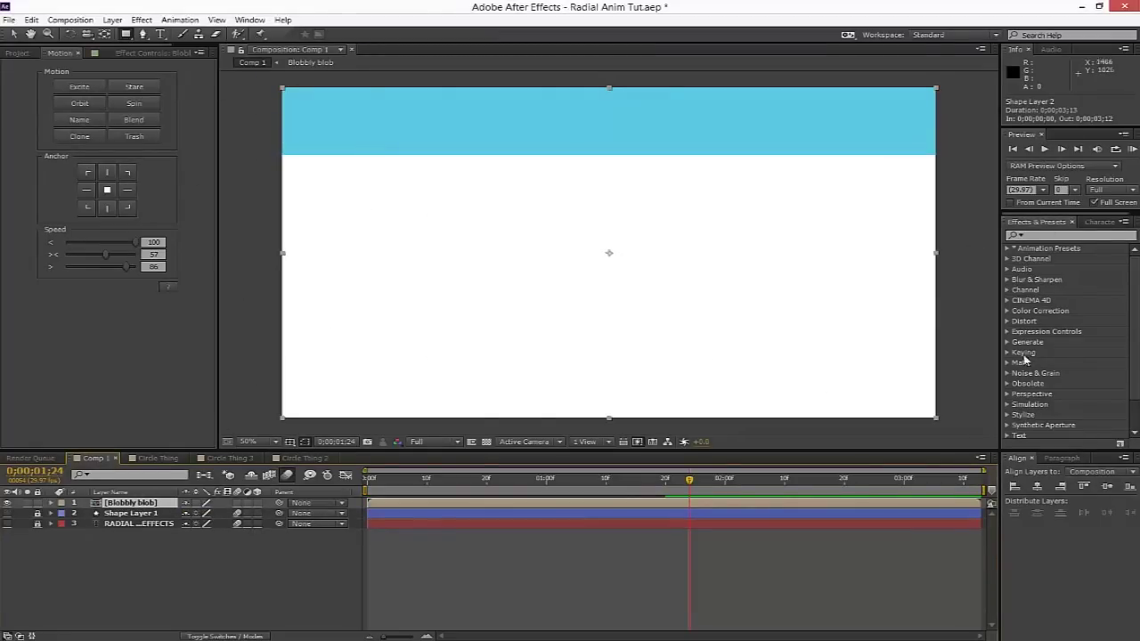
- Apply the Polar Coordinates effect to the Blobbly blob layer and set its type of conversion to Rect to Polar
click(1061, 237)
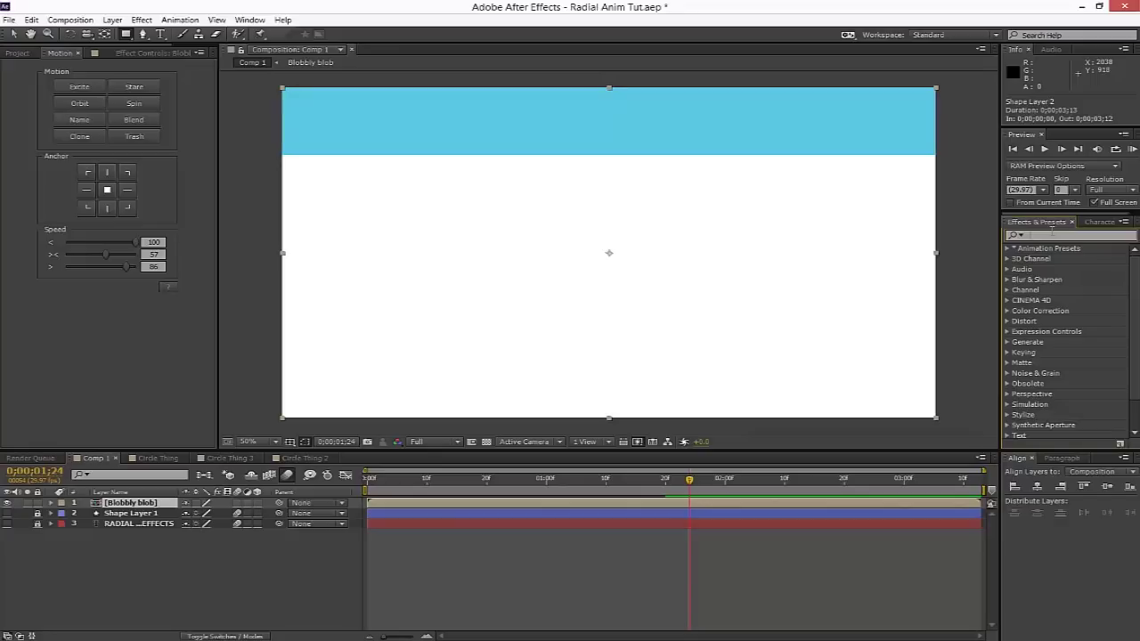
text(pol)
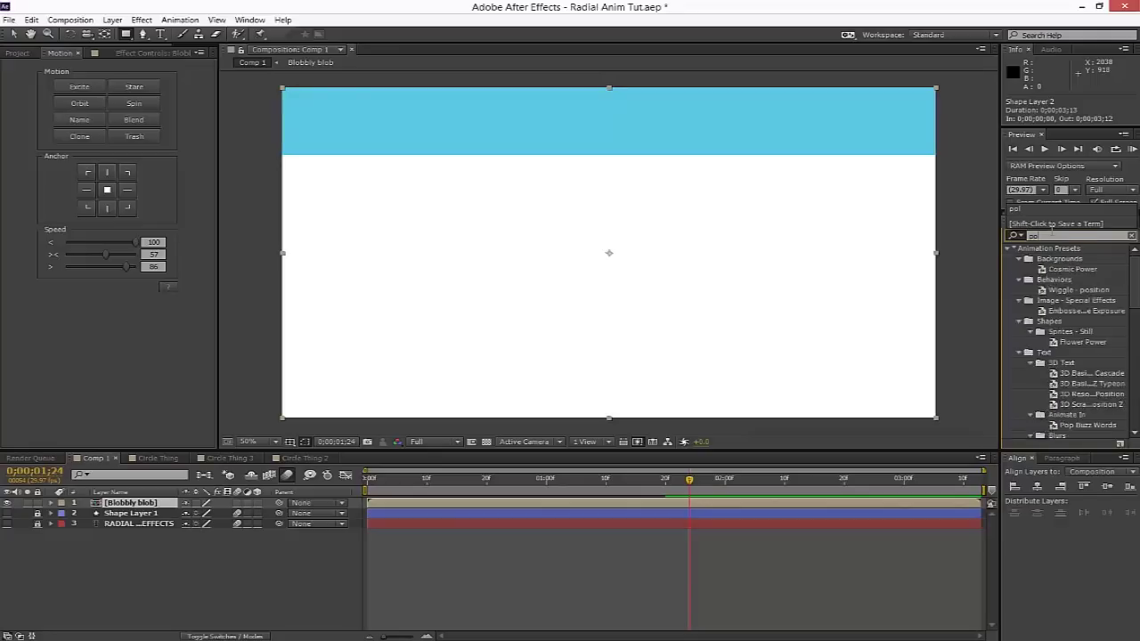
click(1068, 260)
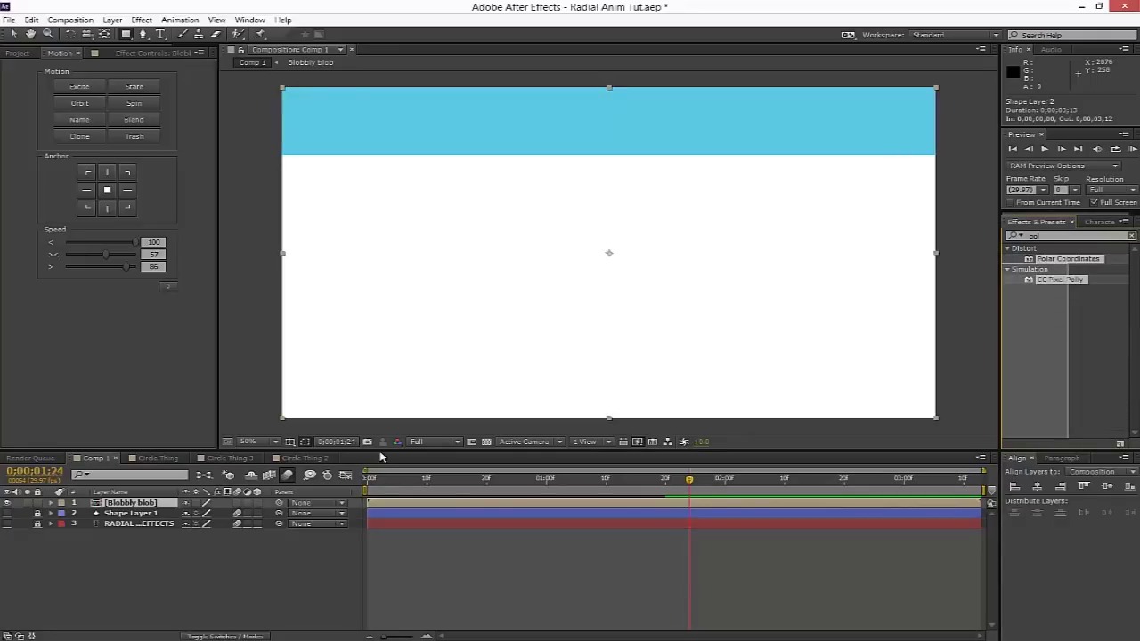
drag(531, 446, 466, 501)
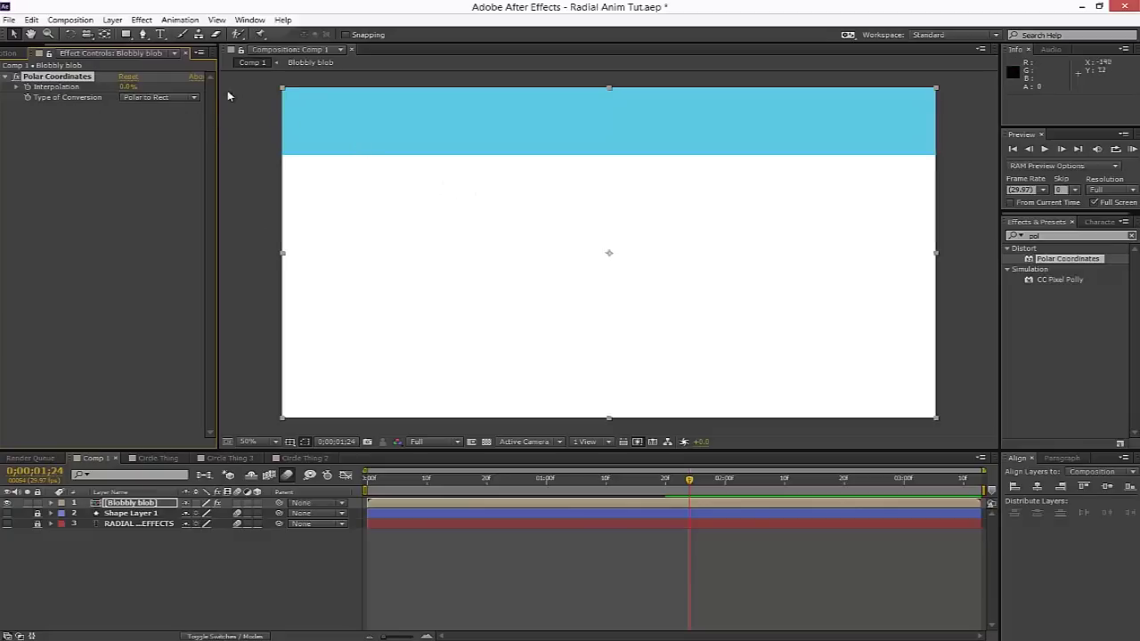
click(150, 101)
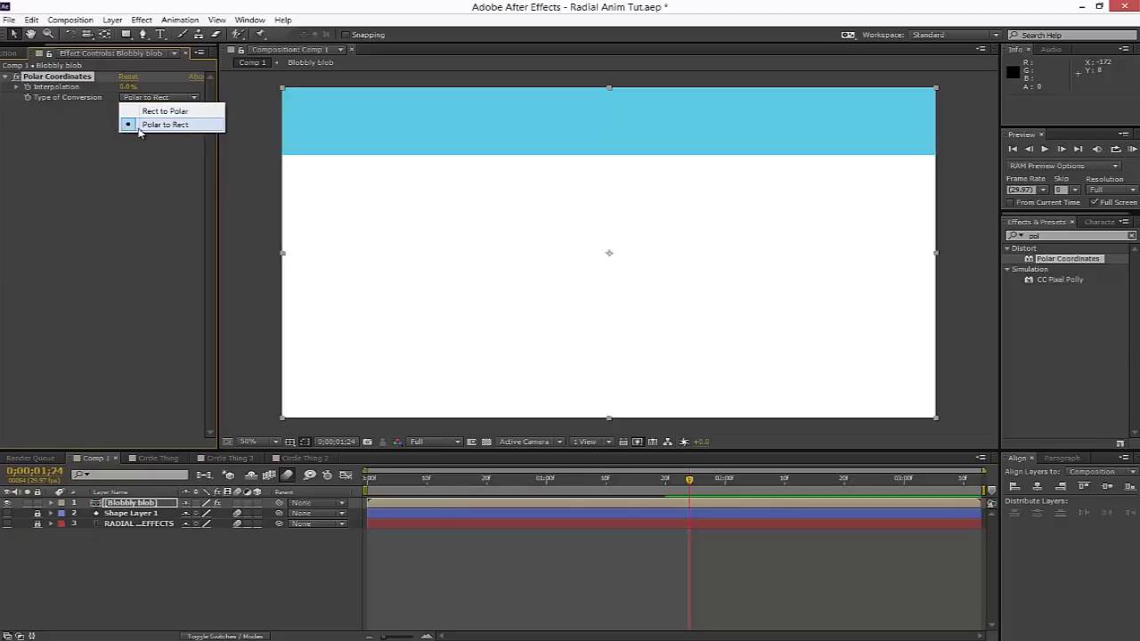
click(152, 111)
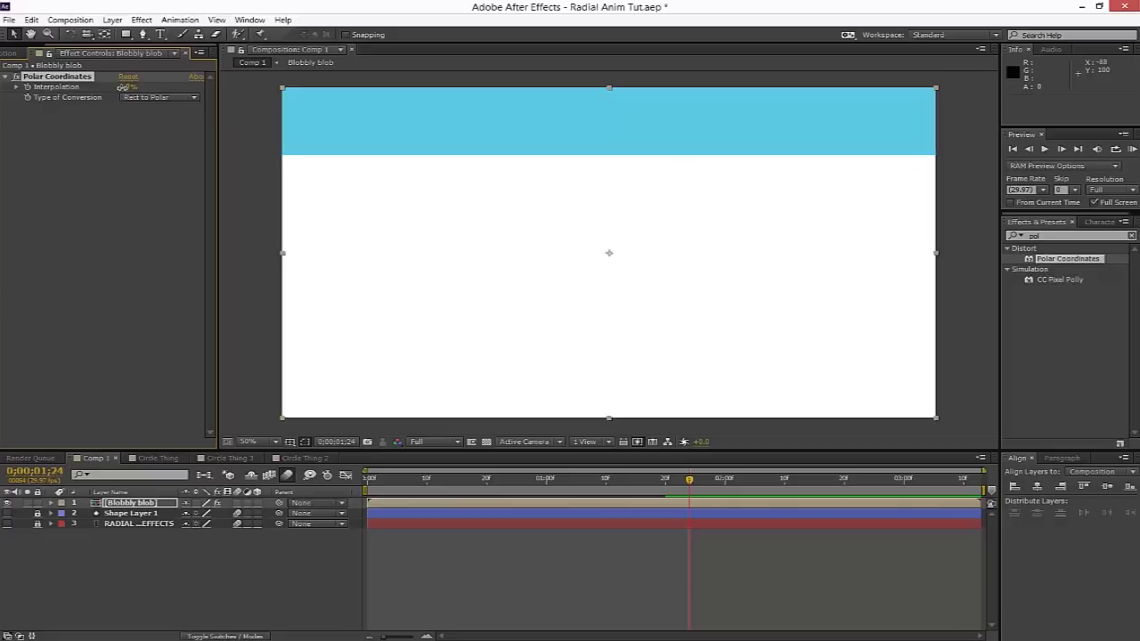
- Set the Polar Coordinates interpolation to 100% and scrub back through the timeline to check the radial motion
drag(128, 86, 374, 86)
click(626, 583)
drag(687, 480, 583, 480)
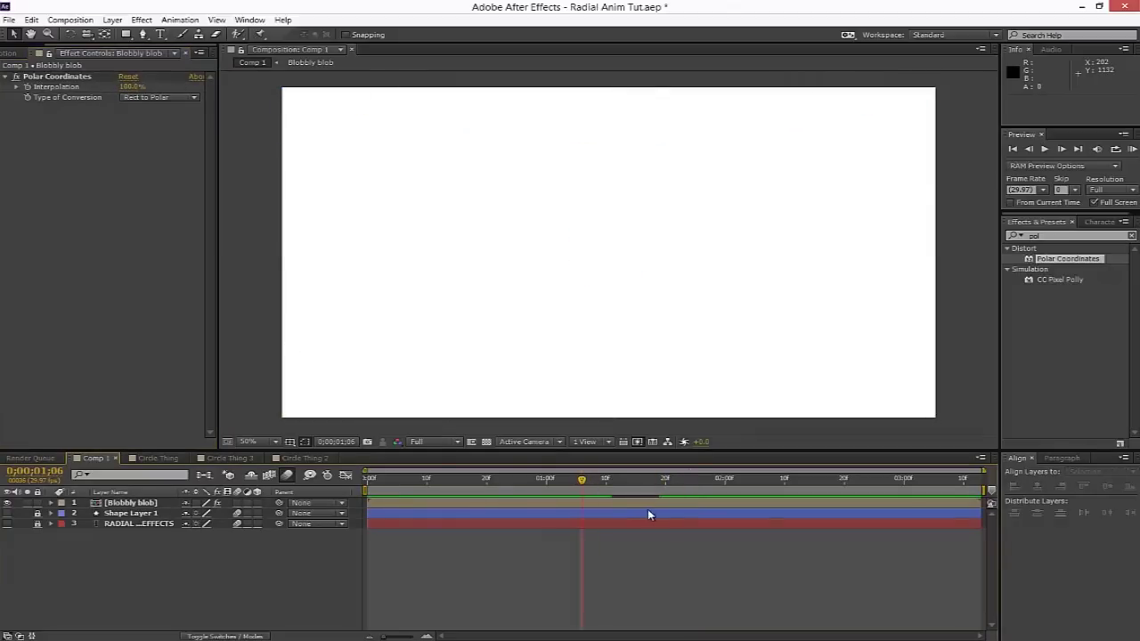
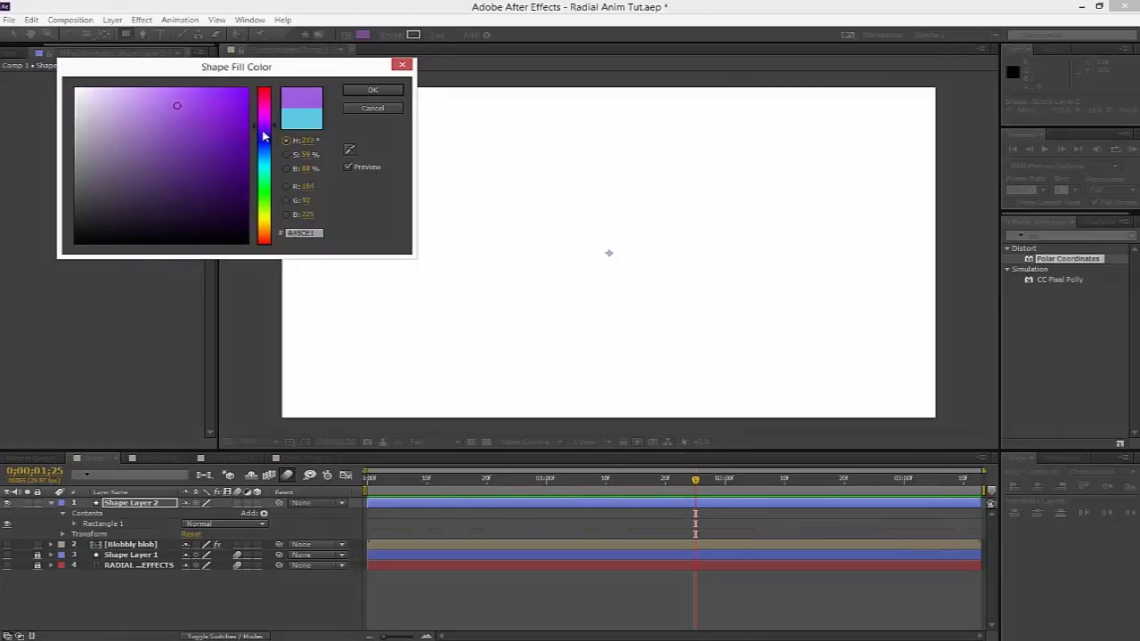
- Set the fill to purple and draw two more rectangles from the frame's upper edge, about 264×250 and 78×686 px, on separate shape layers
click(365, 91)
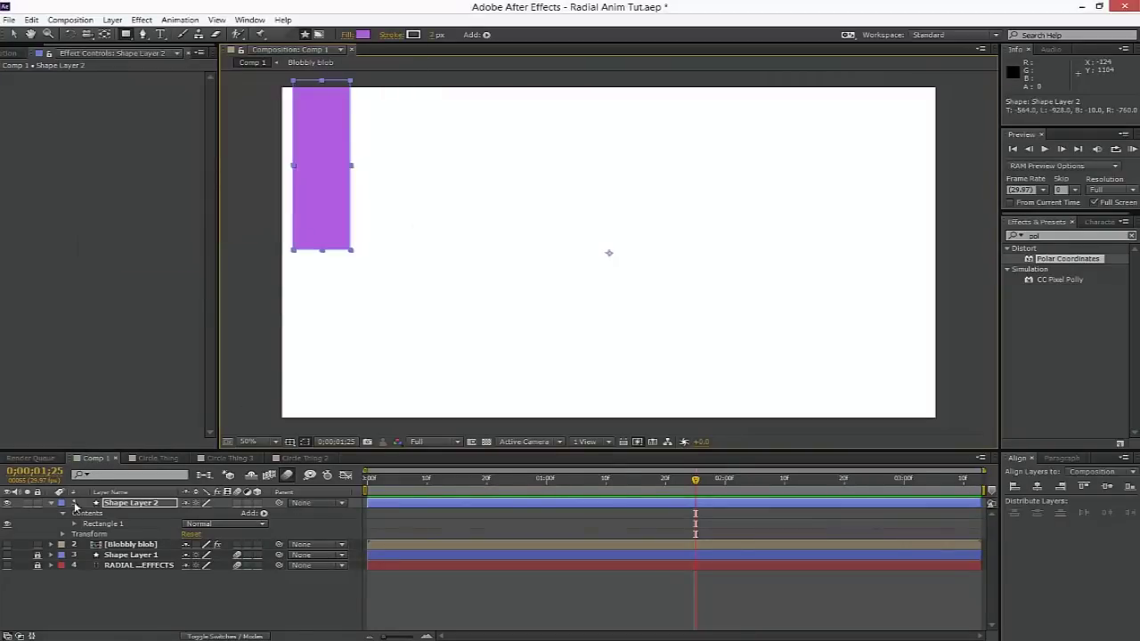
click(189, 613)
drag(357, 86, 447, 160)
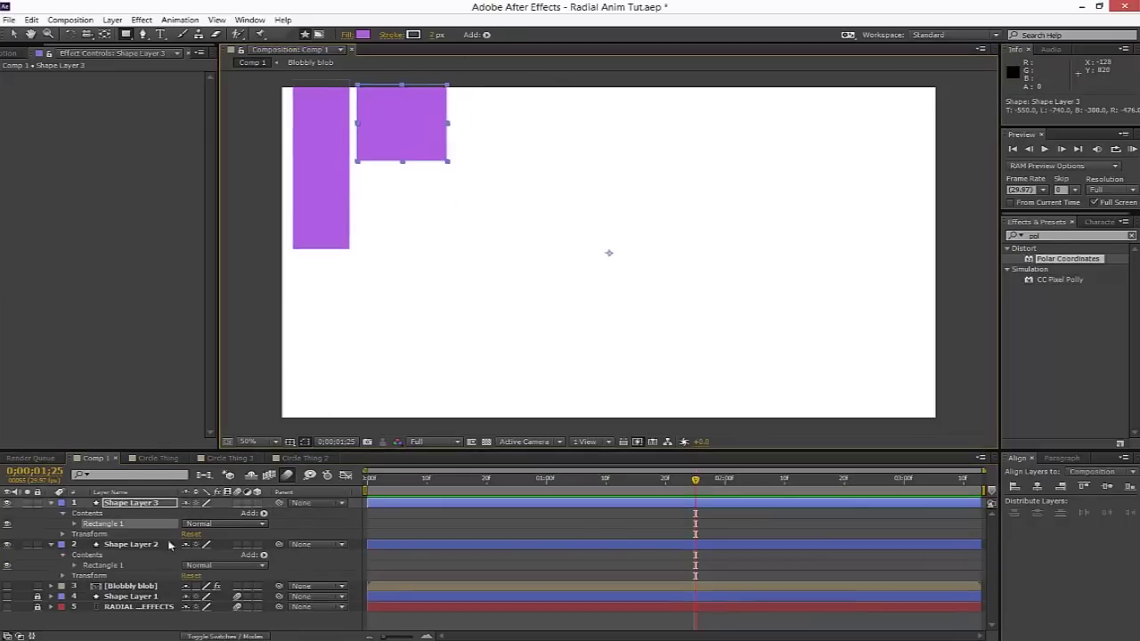
click(150, 624)
drag(449, 78, 479, 286)
key(ctrl+alt+0)
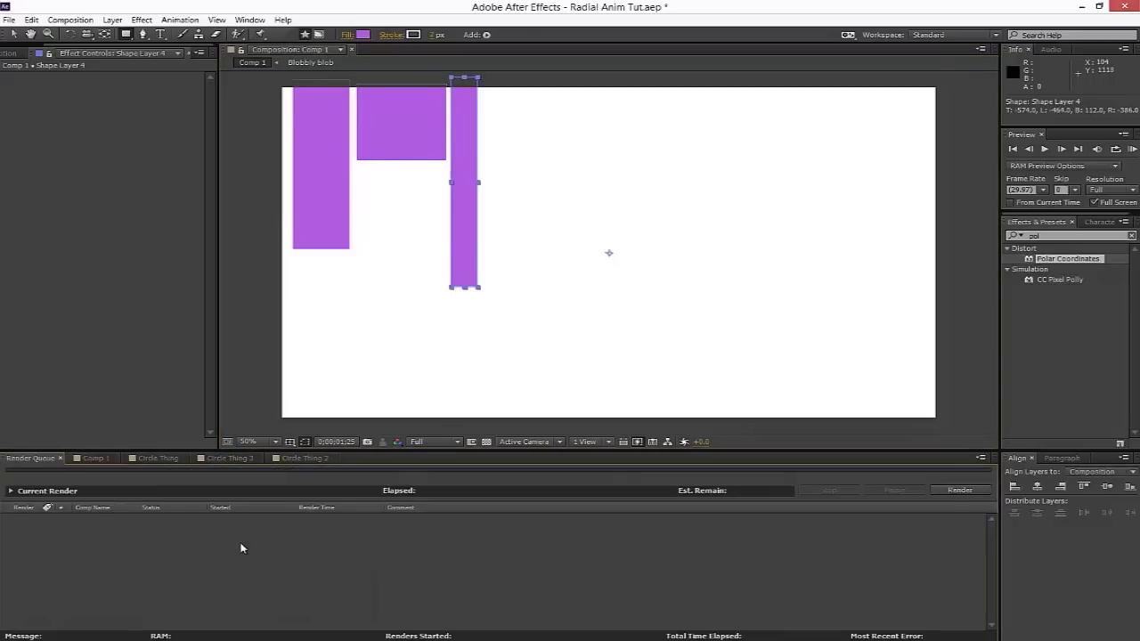
click(237, 461)
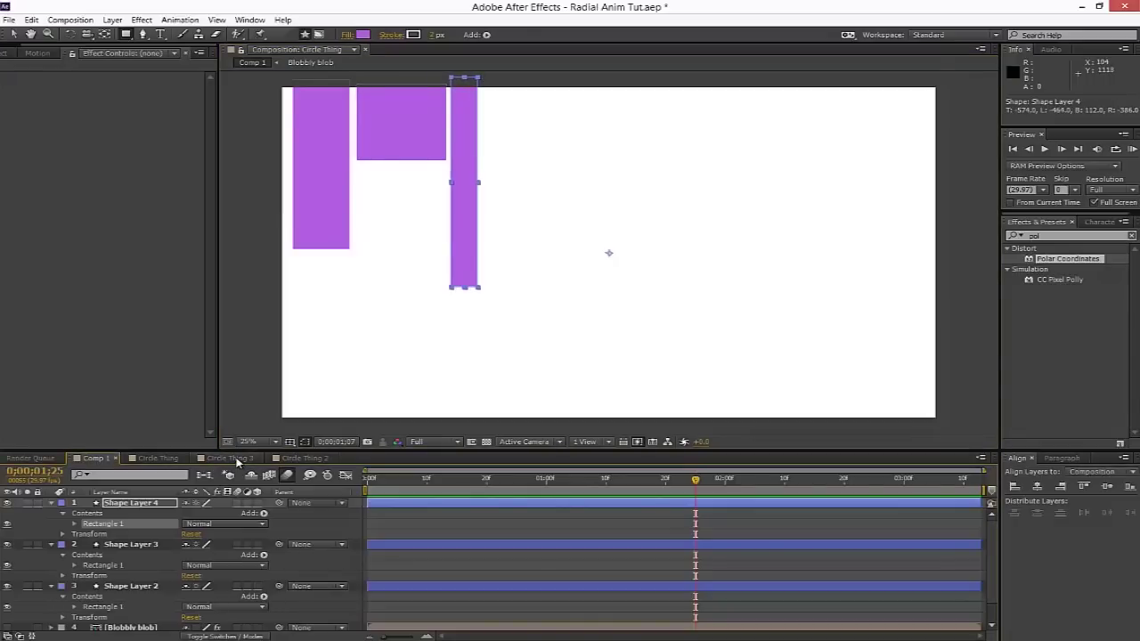
key(shift+comma)
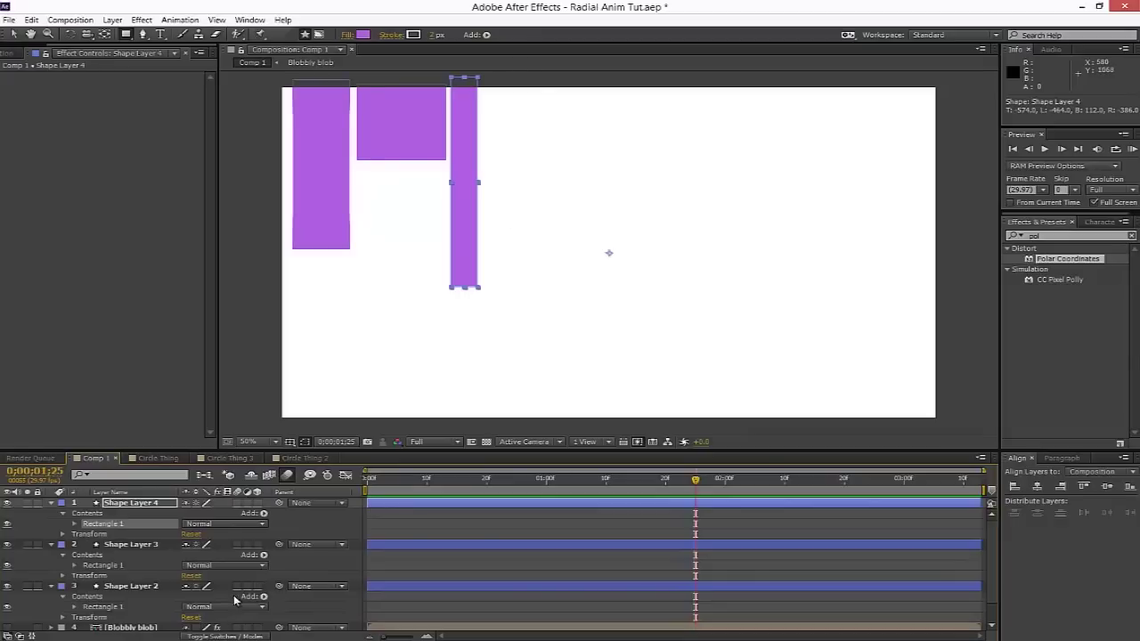
- Collapse Shape Layers 2 to 4, mark Blobbly blob, Shape Layer 1 and the RADIAL EFFECTS text layer as shy, and hide shy layers
click(50, 503)
click(50, 514)
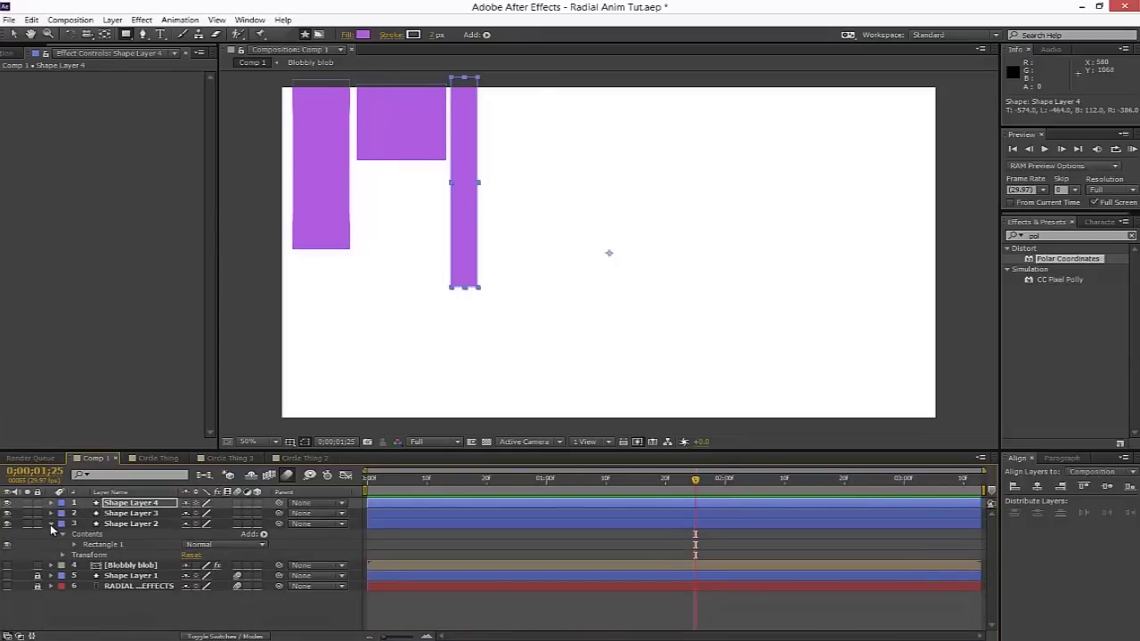
click(49, 524)
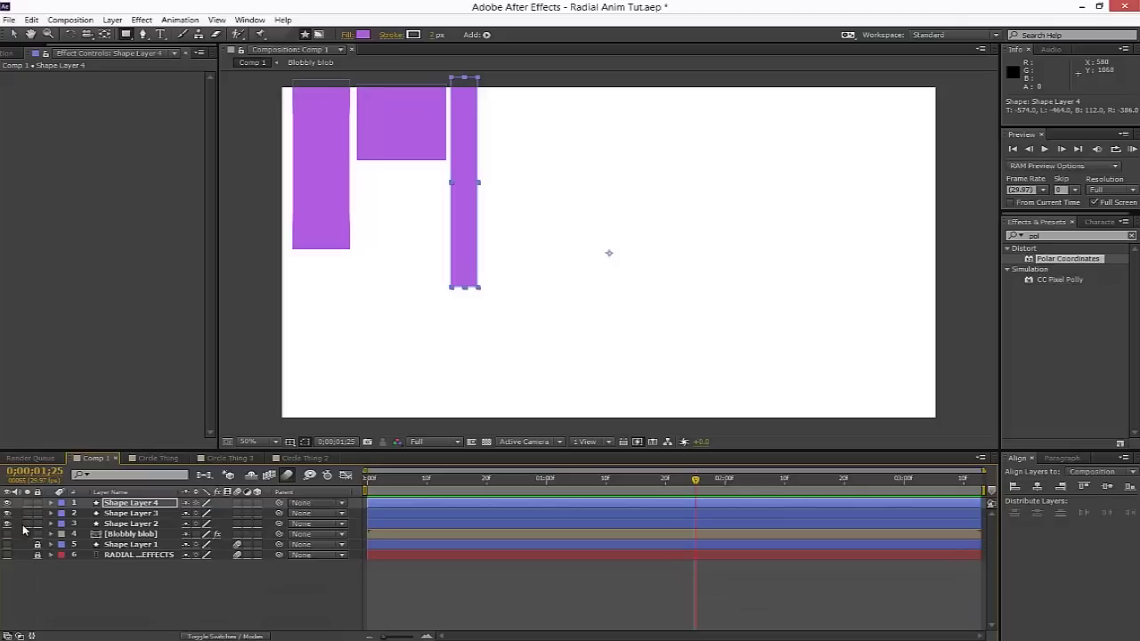
click(184, 536)
click(186, 544)
click(186, 555)
click(251, 475)
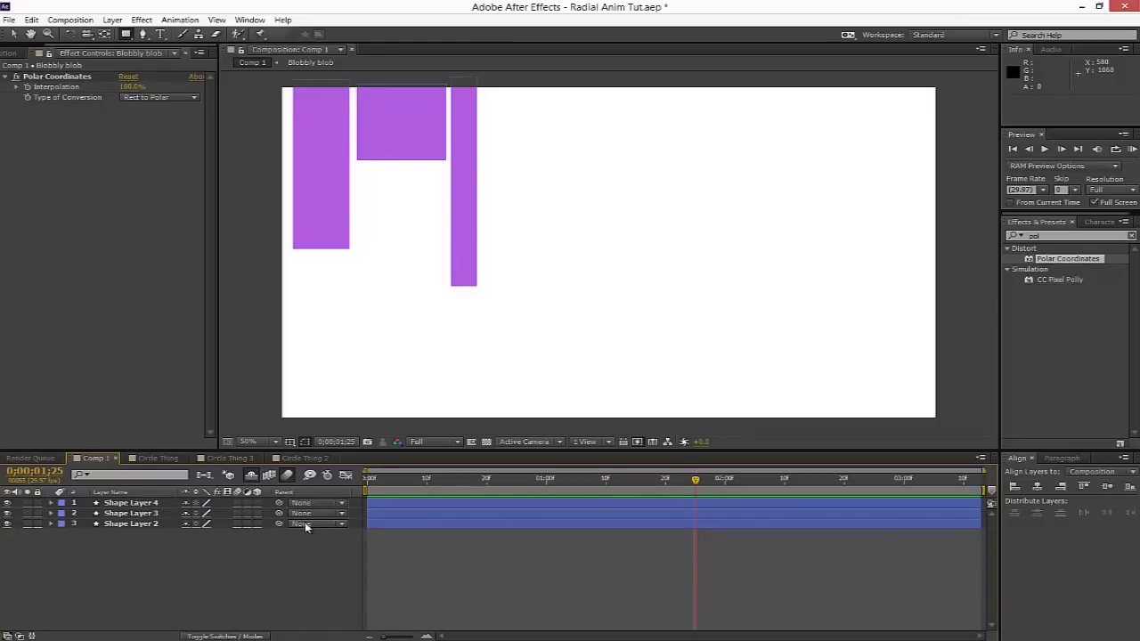
drag(497, 80, 562, 190)
key(ctrl+z)
click(142, 504)
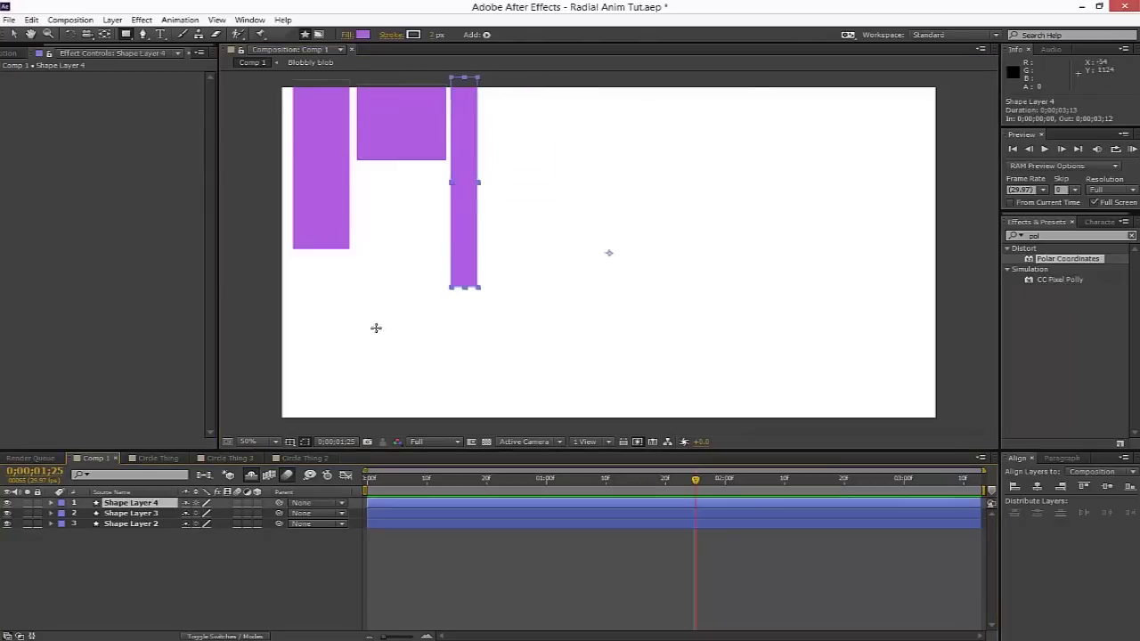
- Draw three more purple rectangles of varied widths and lengths along the frame's upper edge, each on its own shape layer
click(223, 551)
mouse_move(492, 83)
mouse_down()
mouse_move(562, 229)
mouse_move(552, 189)
mouse_up()
click(178, 588)
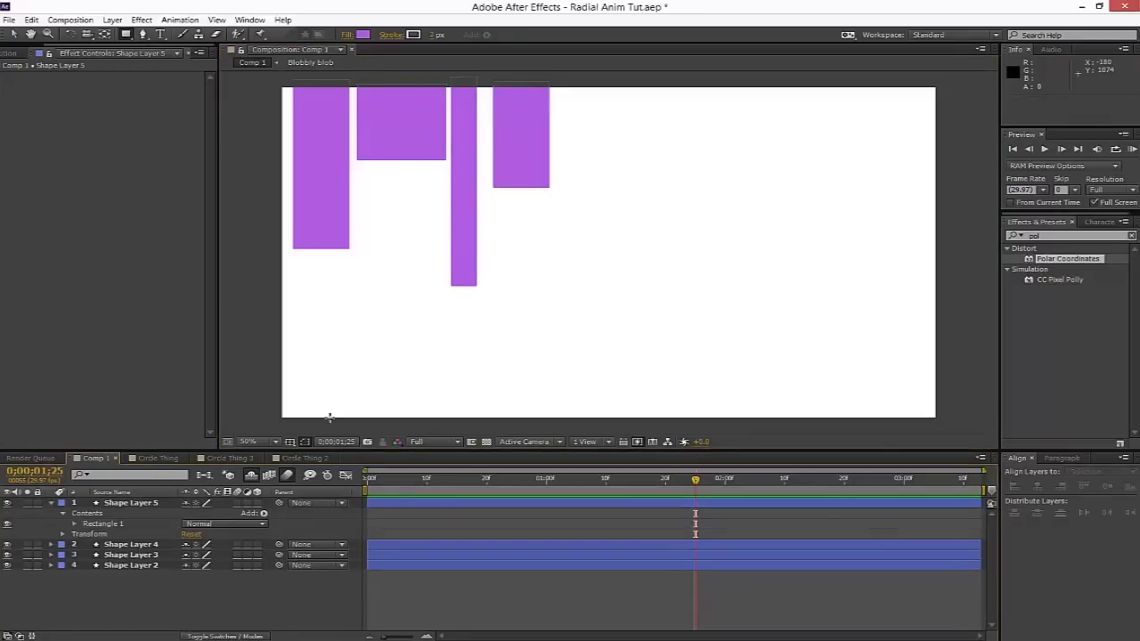
drag(589, 83, 568, 329)
click(200, 618)
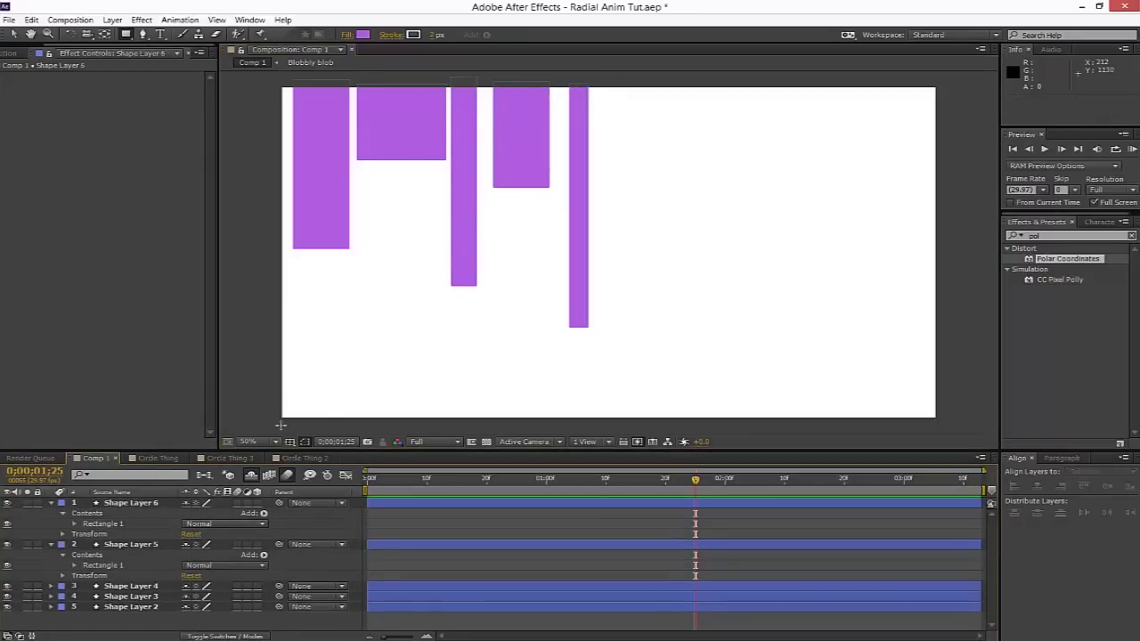
drag(604, 75, 710, 164)
- Select all the shape layers and collapse their expanded properties in the timeline
scroll(169, 592, down, 1)
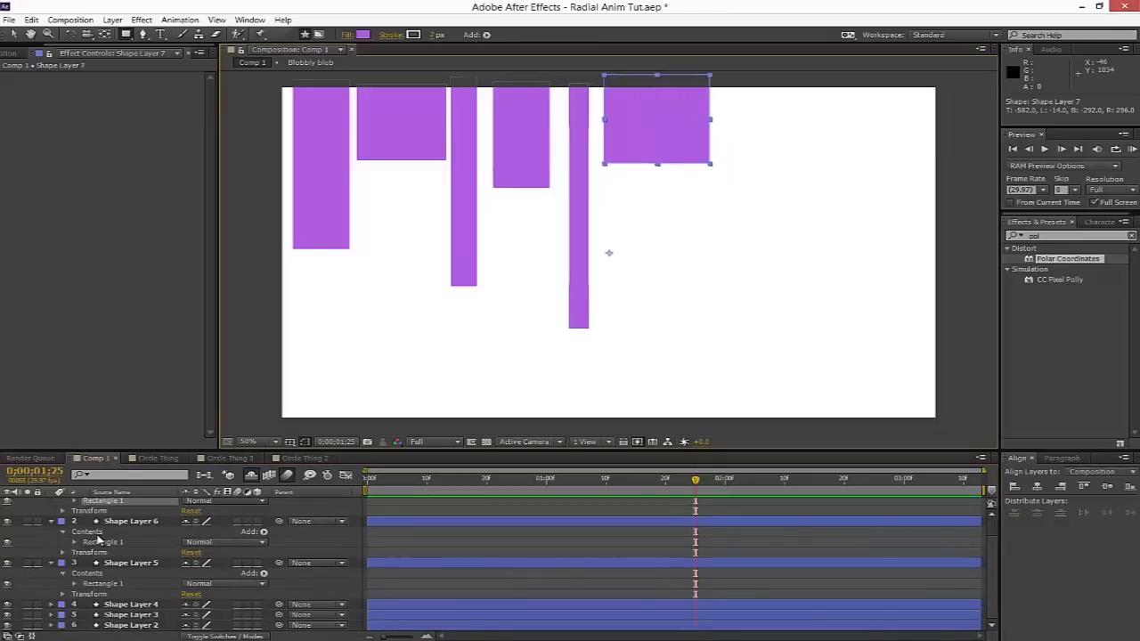
scroll(115, 534, up, 2)
key(ctrl+a)
key(ctrl+grave)
key(ctrl+grave)
key(ctrl+grave)
- Add two more purple rectangles in the remaining space along the frame's upper edge, the last about 336×316 px, on separate shape layers
click(198, 616)
drag(727, 78, 774, 248)
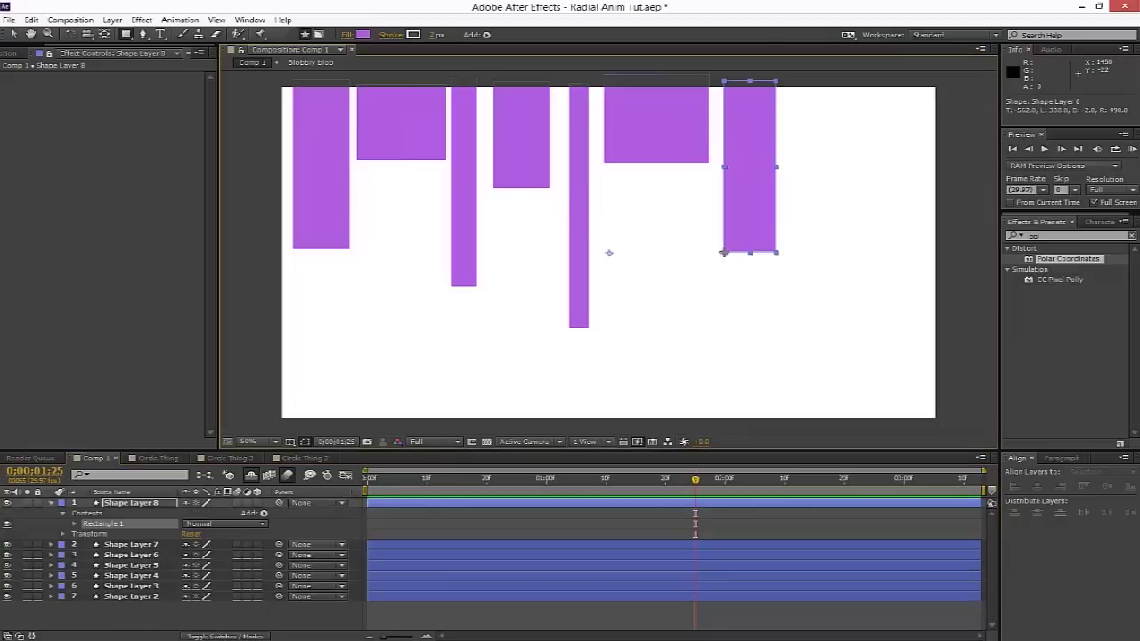
key(F2)
drag(785, 79, 902, 175)
- Select and collapse all eight rectangle layers, and move their anchor points to the top centre of each shape with Motion
key(comma)
scroll(226, 529, down, 1)
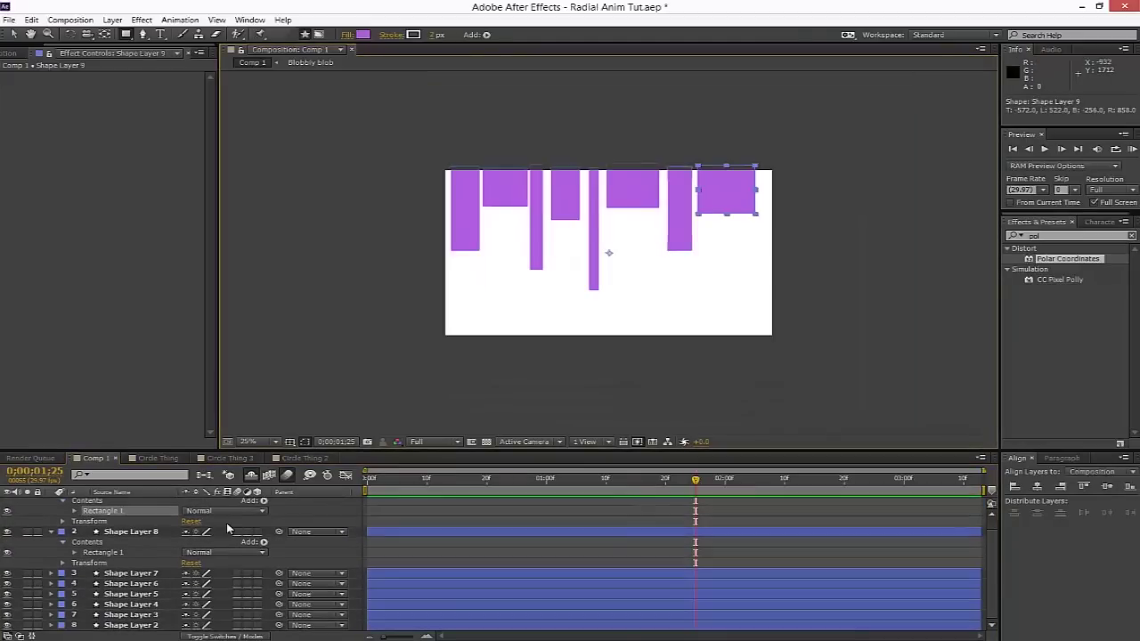
key(ctrl+a)
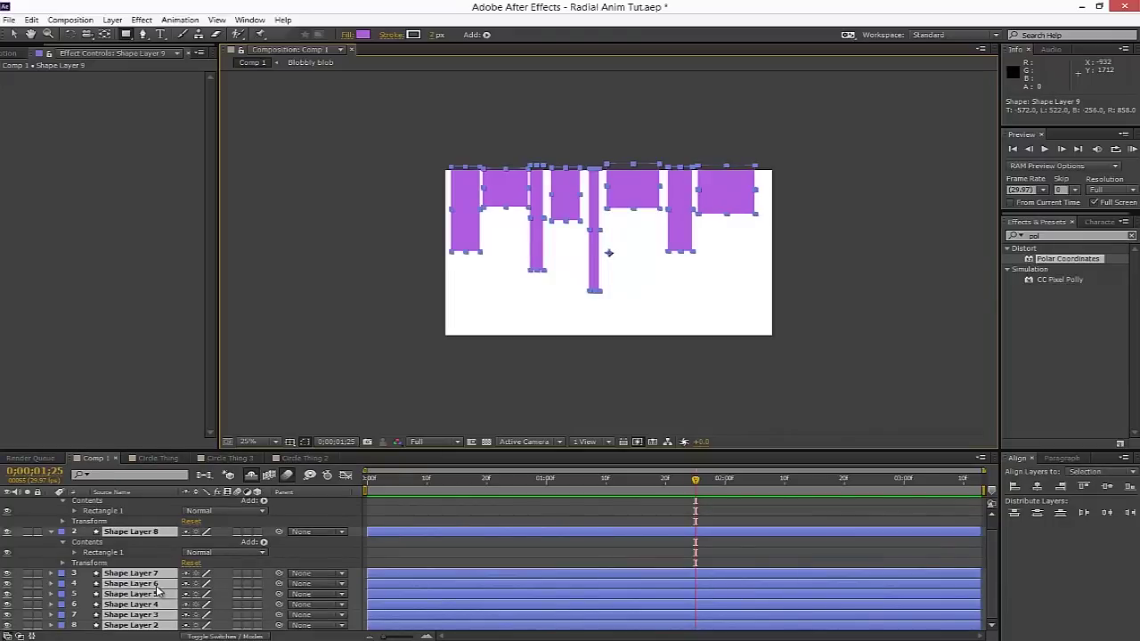
key(u)
key(period)
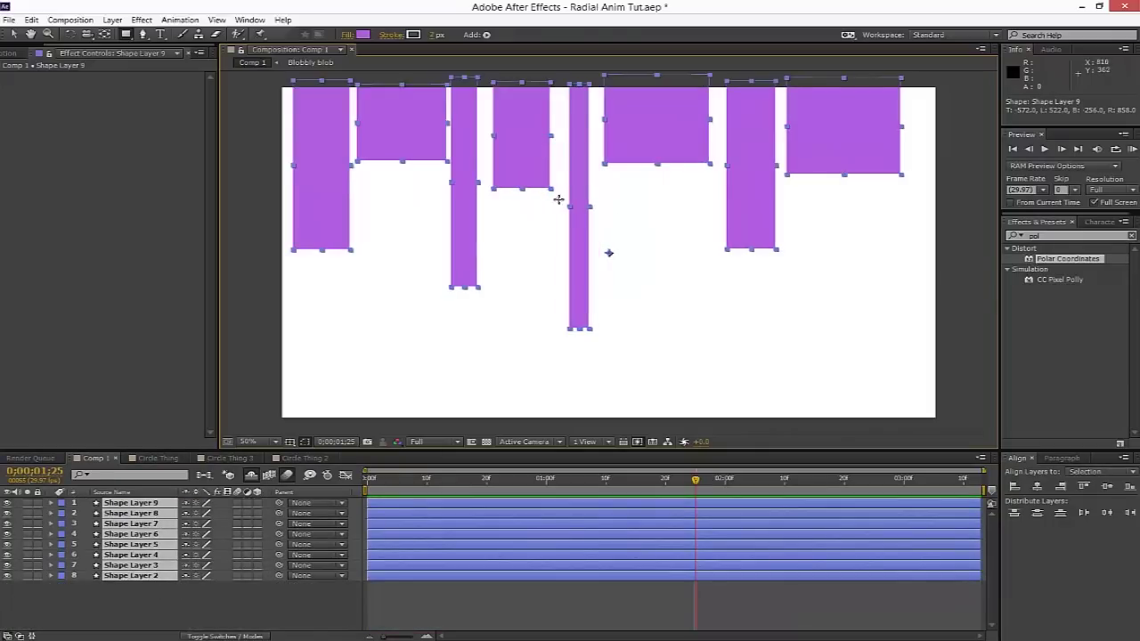
drag(620, 197, 568, 221)
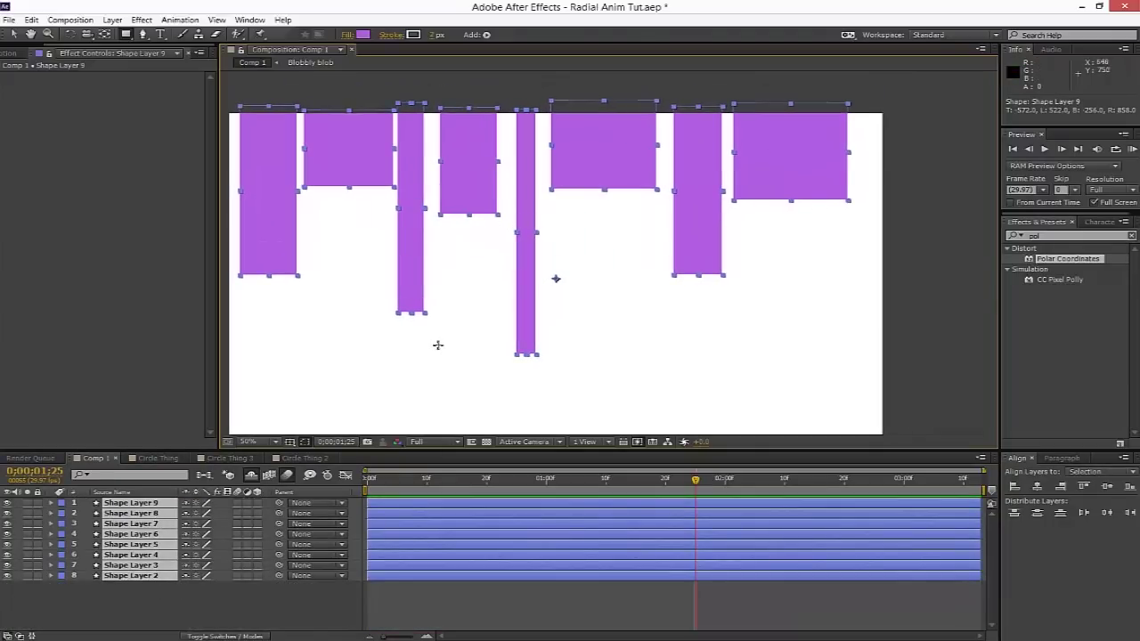
click(16, 52)
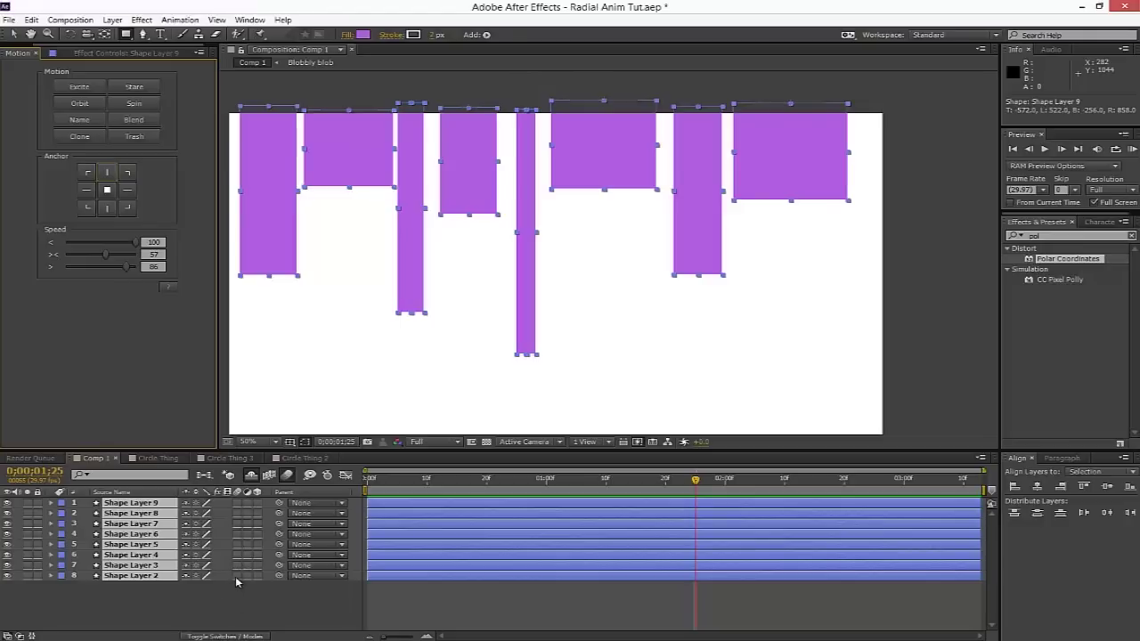
- Keyframe the unlinked scale of all eight rectangles from 100, -7% at 0;00;01;24 to 100, 100% at about 0;00;02;06
key(s)
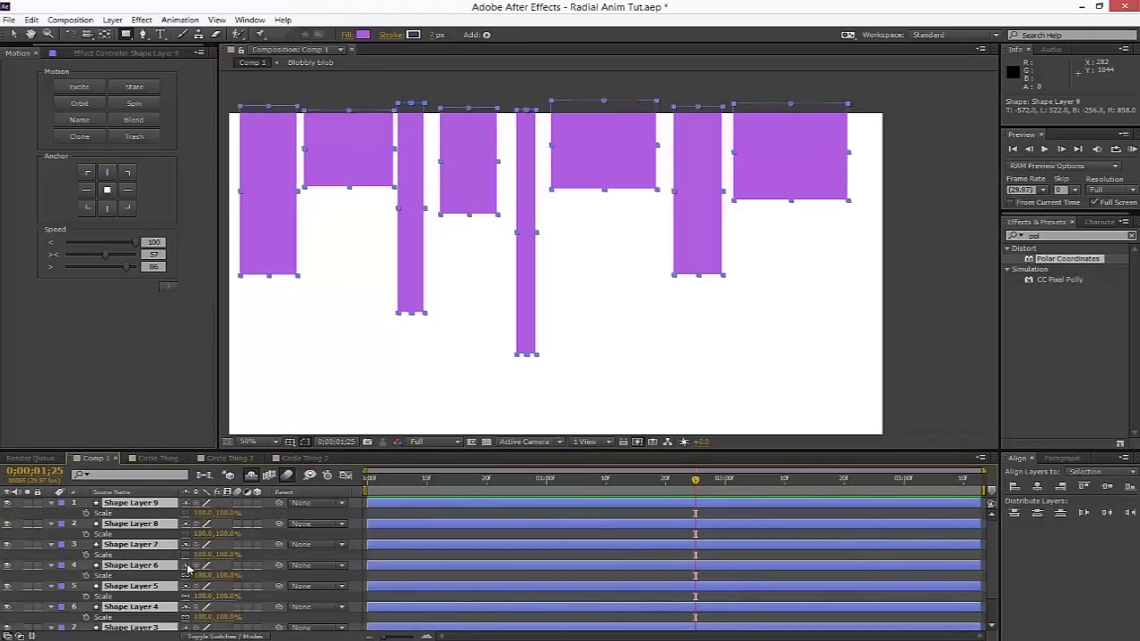
scroll(190, 613, down, 2)
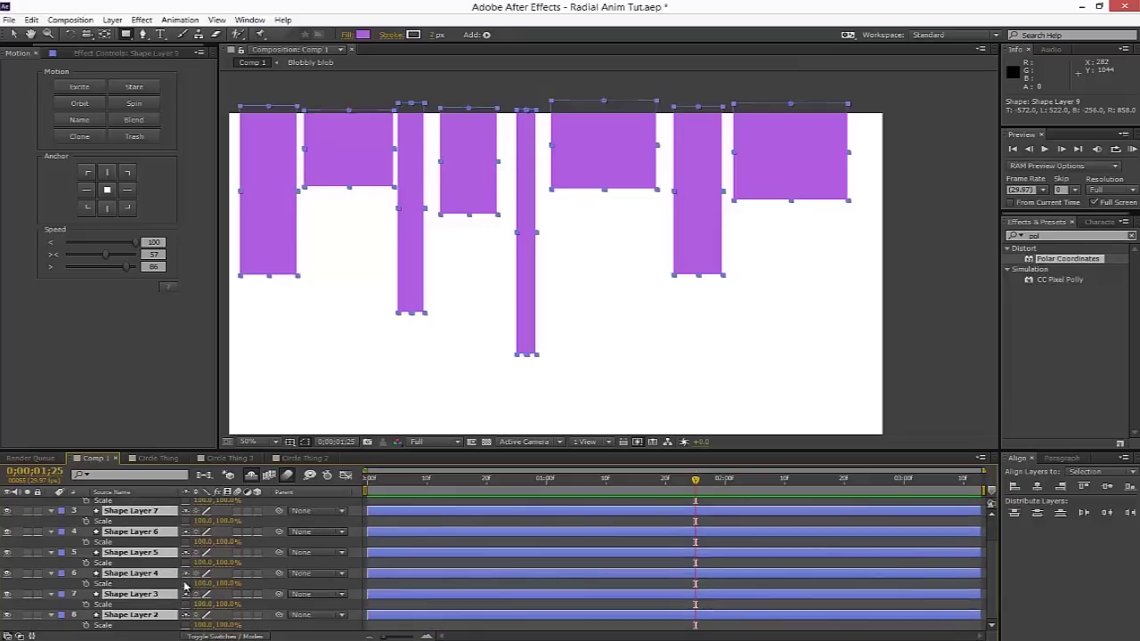
scroll(295, 499, up, 2)
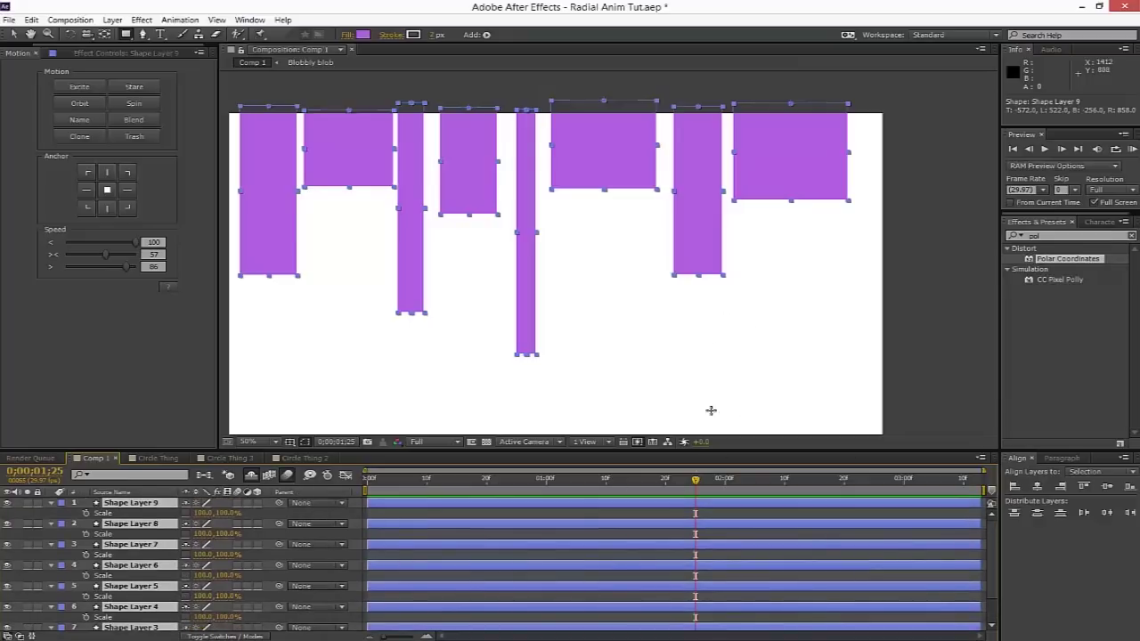
drag(695, 481, 743, 481)
click(86, 514)
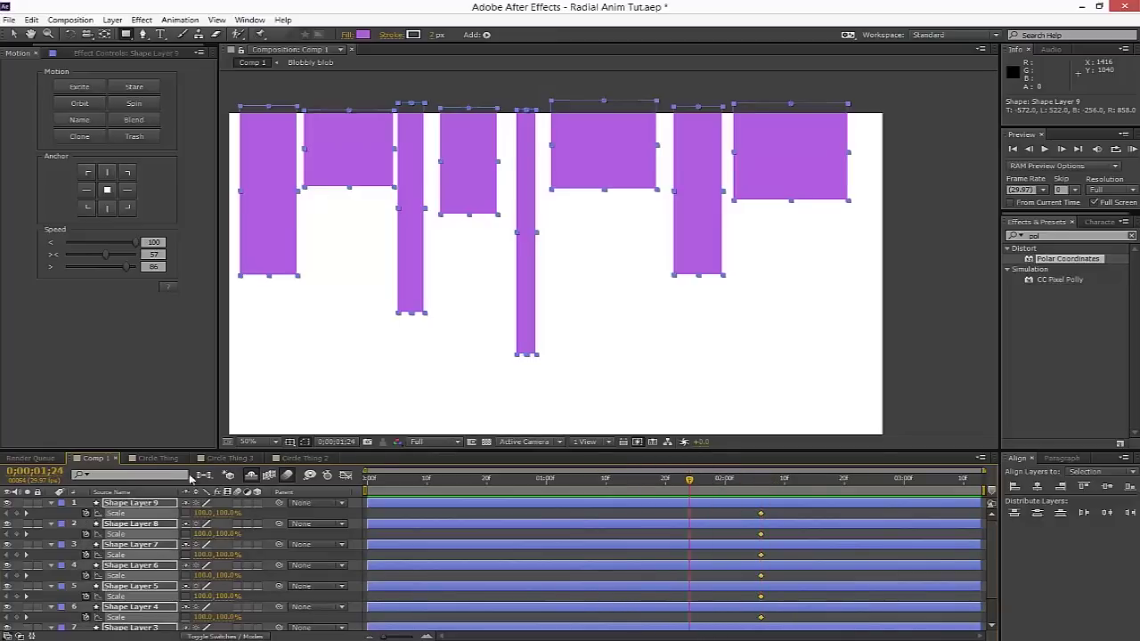
drag(226, 515, 142, 504)
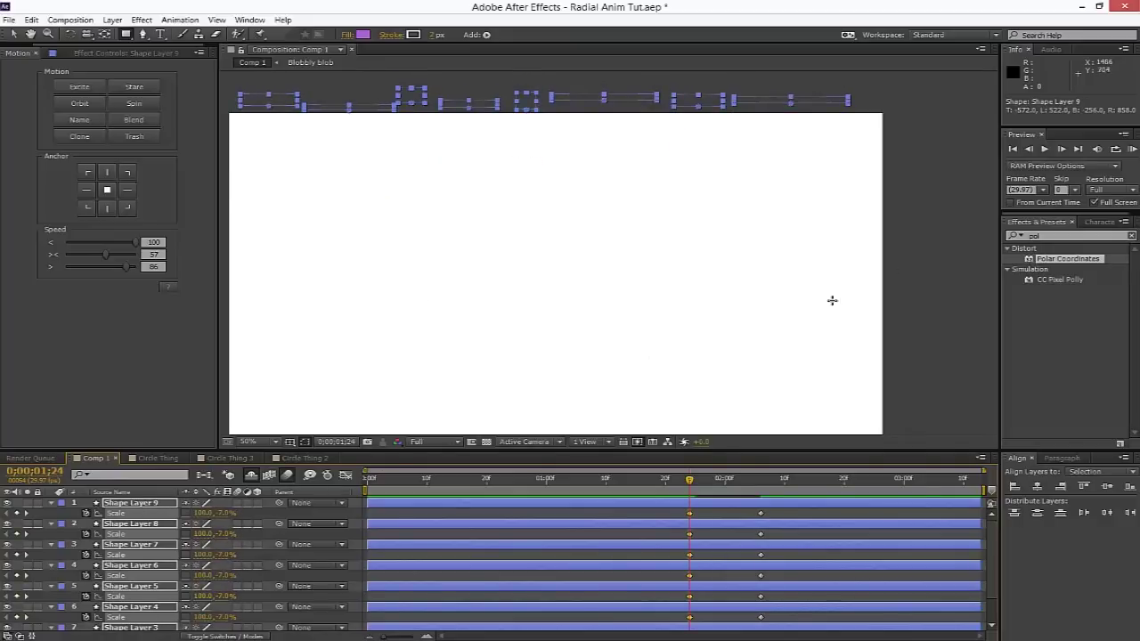
- Stagger the rectangle layers by small offsets in time and preview how they grow from the frame's upper edge
click(14, 33)
click(918, 242)
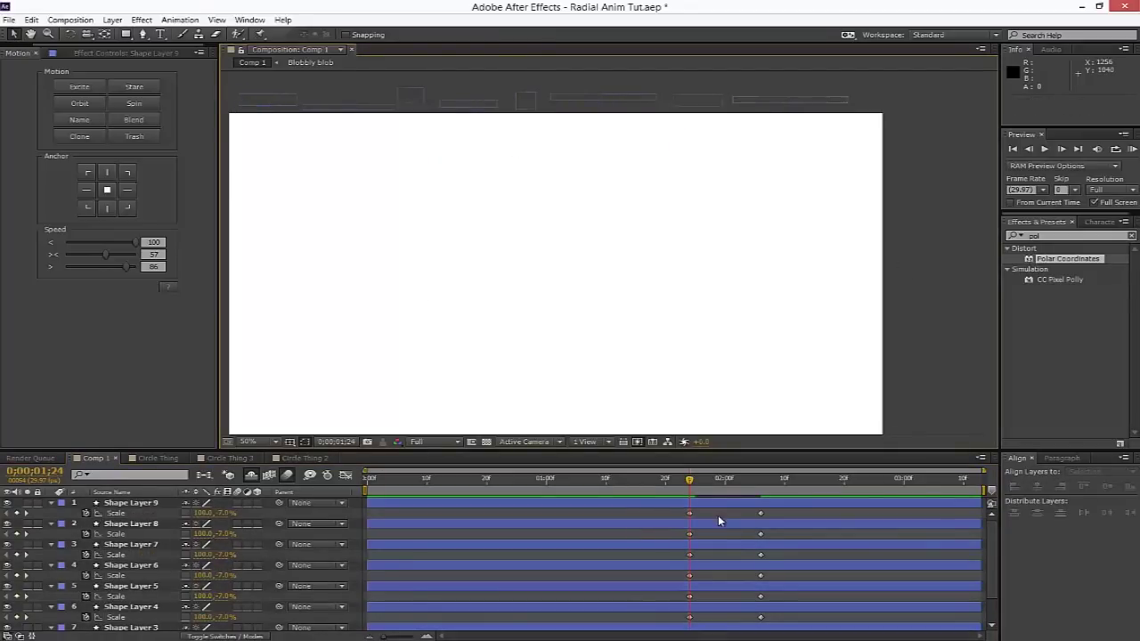
drag(715, 531, 710, 621)
click(711, 588)
scroll(759, 550, down, 2)
click(714, 616)
key(space)
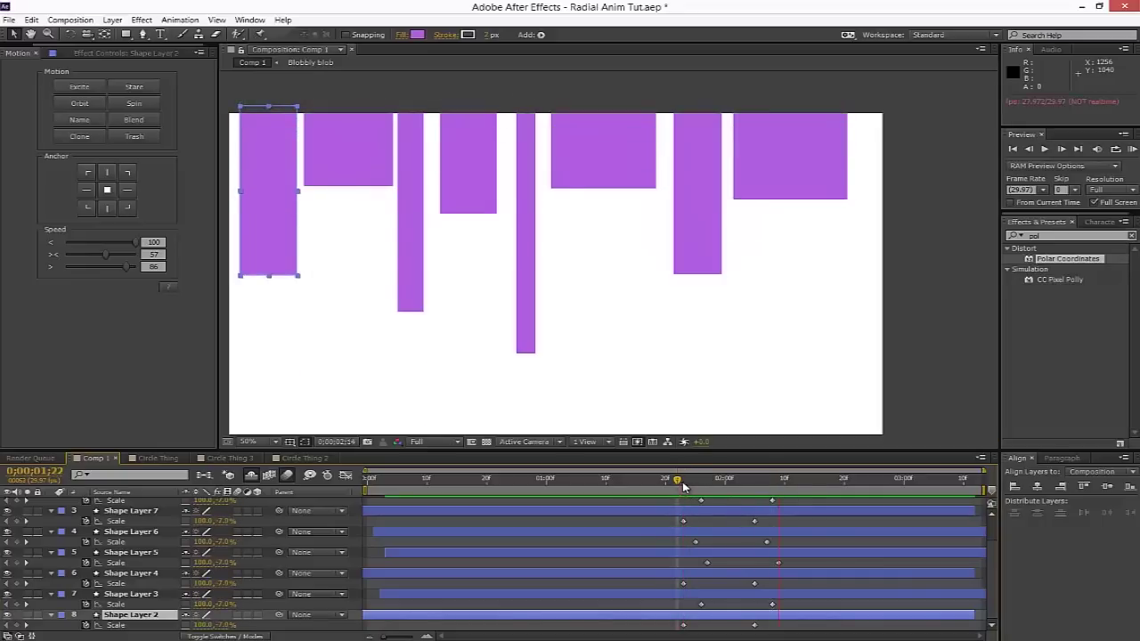
- Delay Shape Layer 7 to start at 0;00;00;05 and Shape Layer 9 at 0;00;00;06, and preview the stagger
drag(724, 514, 735, 510)
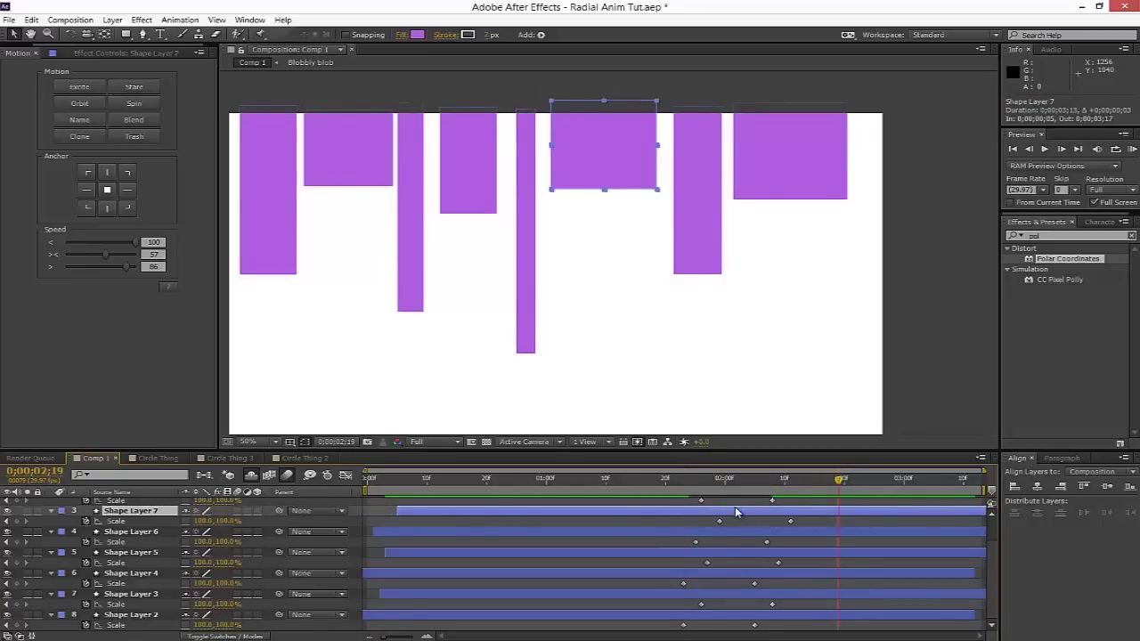
scroll(735, 515, up, 2)
click(736, 501)
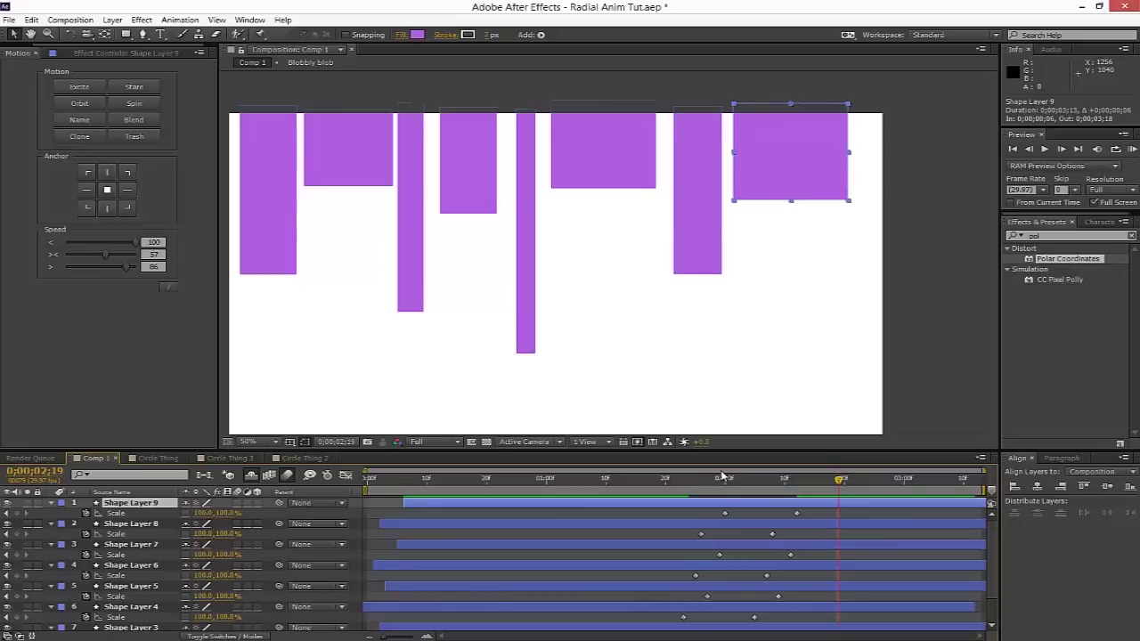
click(657, 487)
key(space)
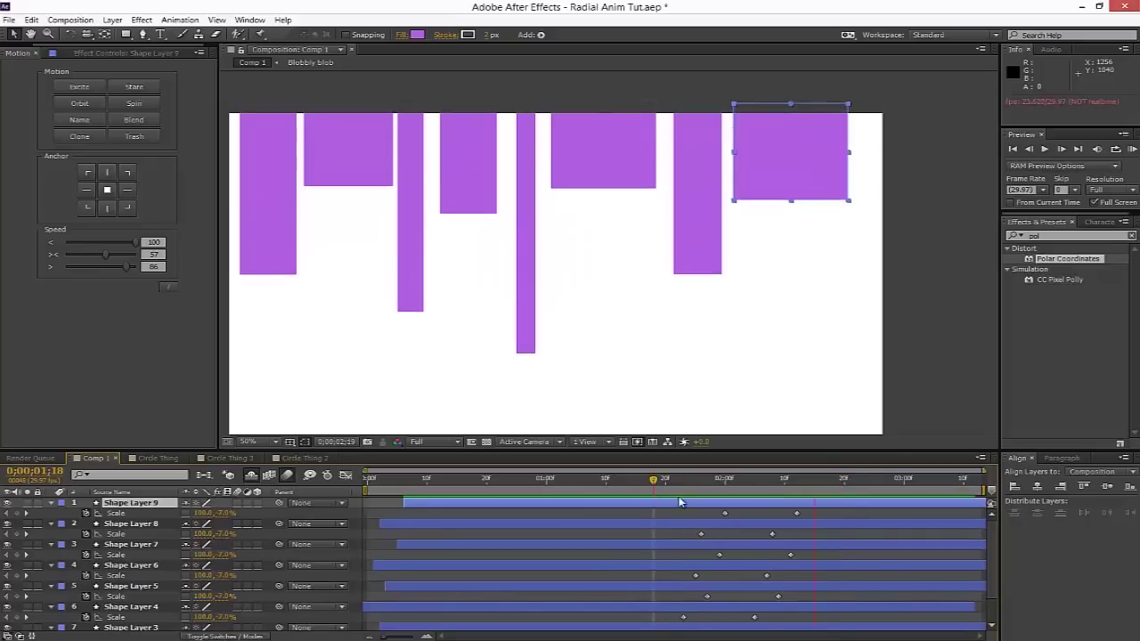
- Shift Shape Layer 6 four frames earlier and preview the revised timing
drag(733, 567, 708, 566)
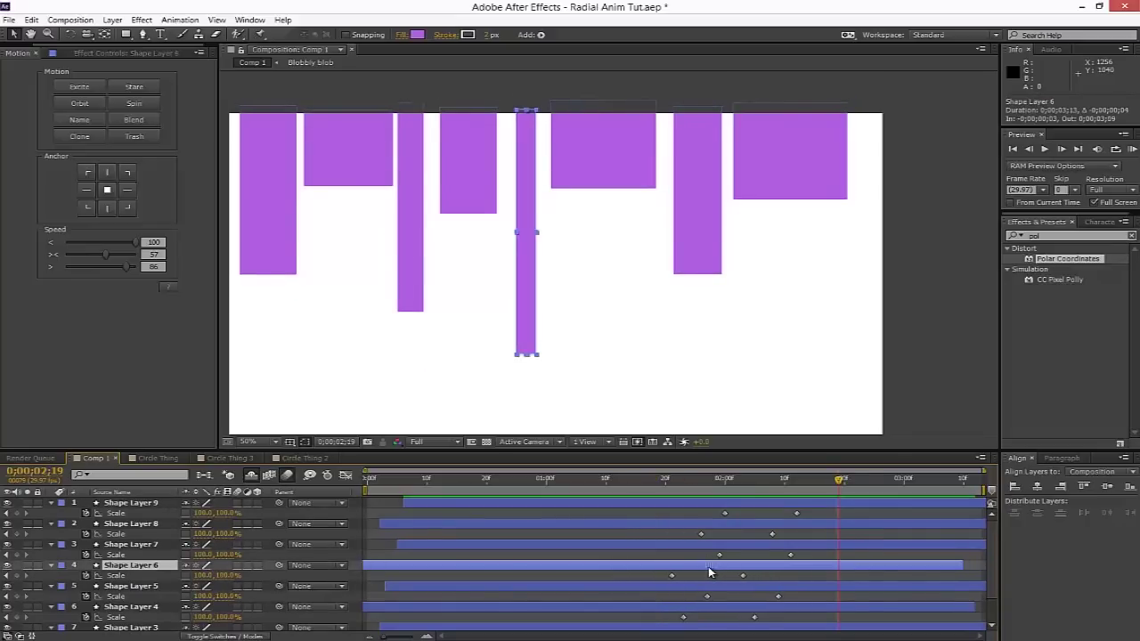
click(671, 481)
key(space)
key(space)
- Delay Shape Layer 5 by about two frames and Shape Layer 3 by about three frames, and preview the growth
drag(733, 588, 753, 595)
scroll(748, 615, down, 1)
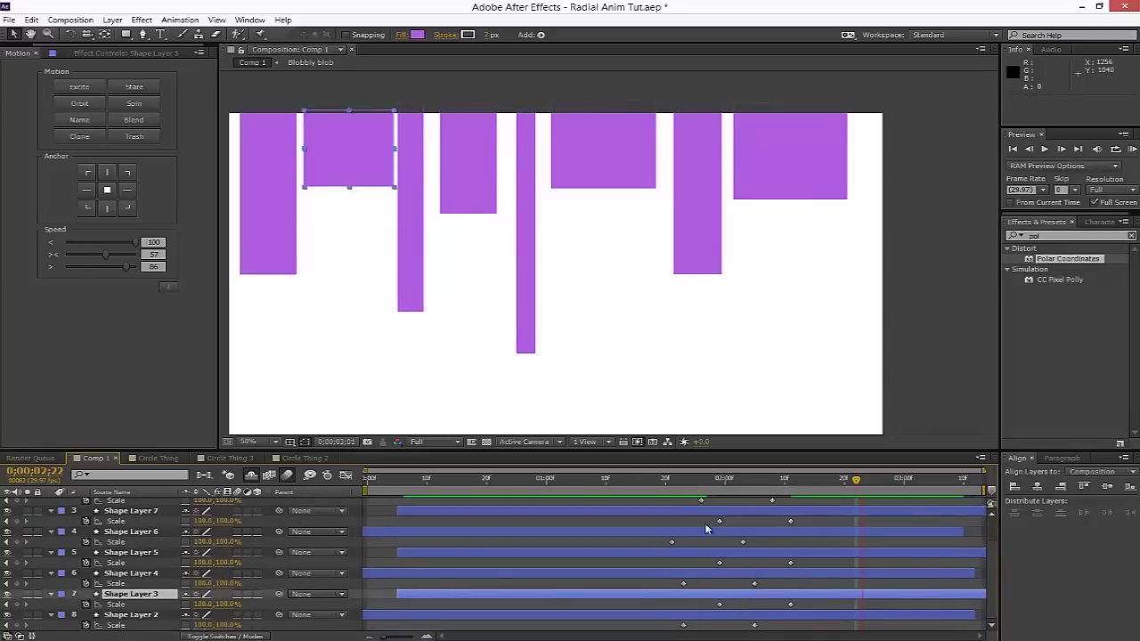
click(656, 481)
key(space)
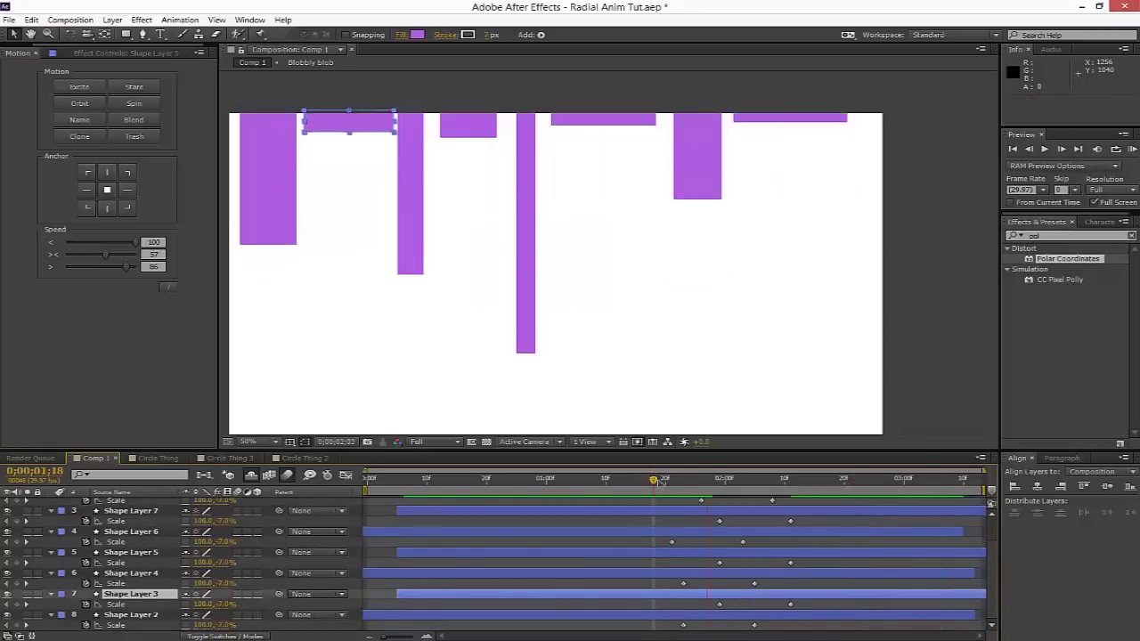
key(space)
- Ease all the rectangles' scale keyframes with an in-and-out speed of 57 and preview from 0;00;01;20
drag(820, 632, 628, 374)
click(130, 255)
click(667, 492)
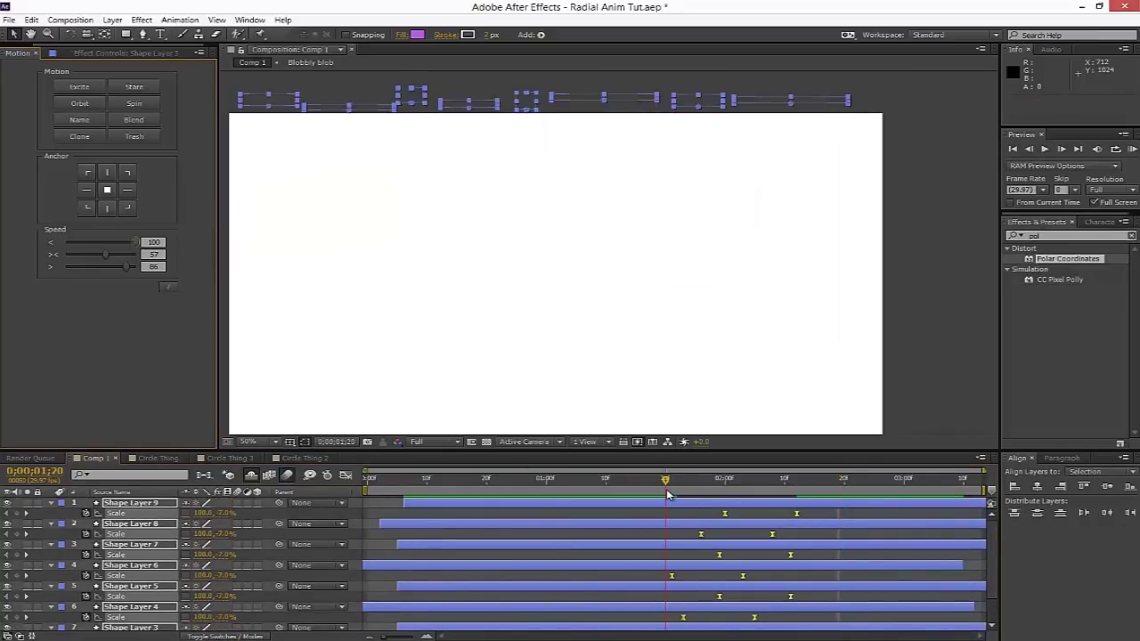
key(space)
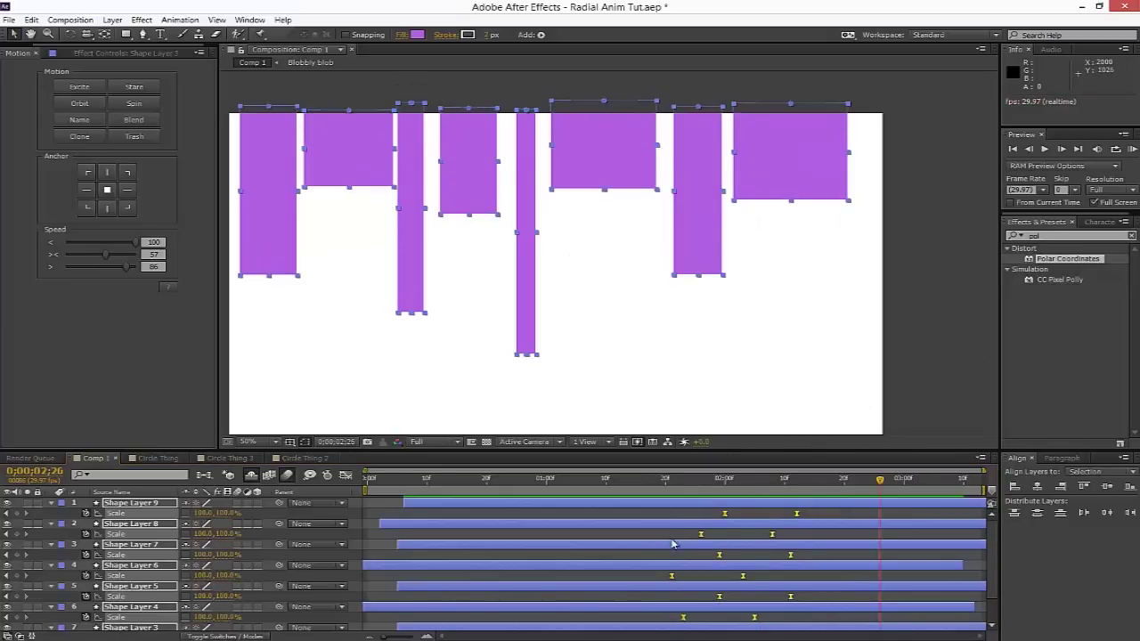
- Collapse the scale properties of all eight rectangle layers and pre-compose them into a composition named "Line thingy gyyyy"
key(u)
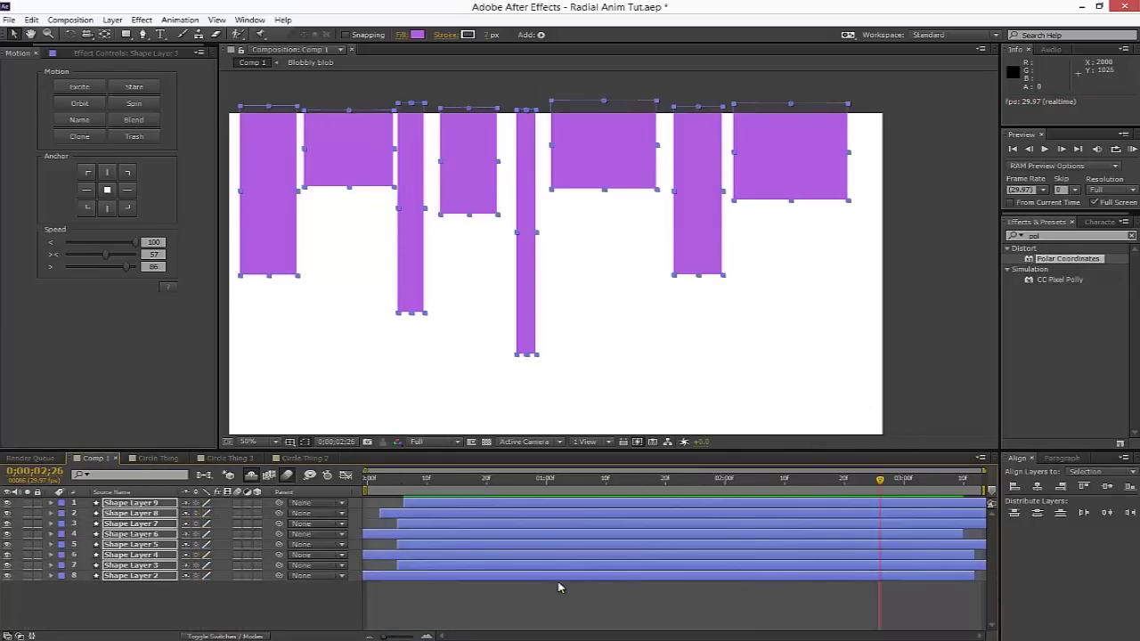
key(ctrl+shift+c)
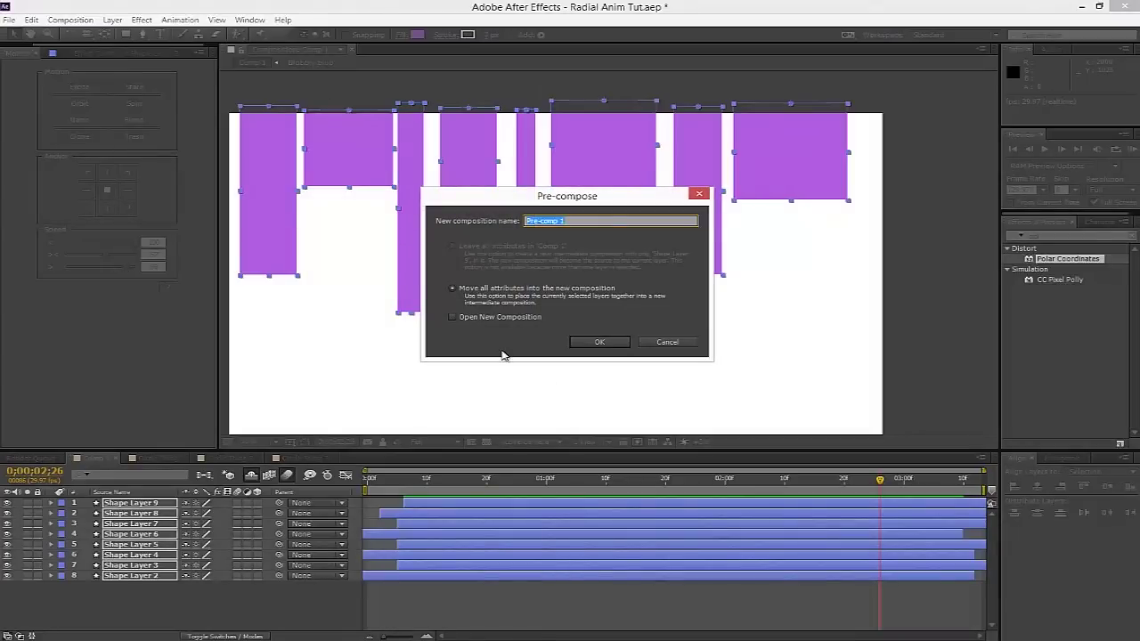
text(Line thingy gyyyy)
key(Return)
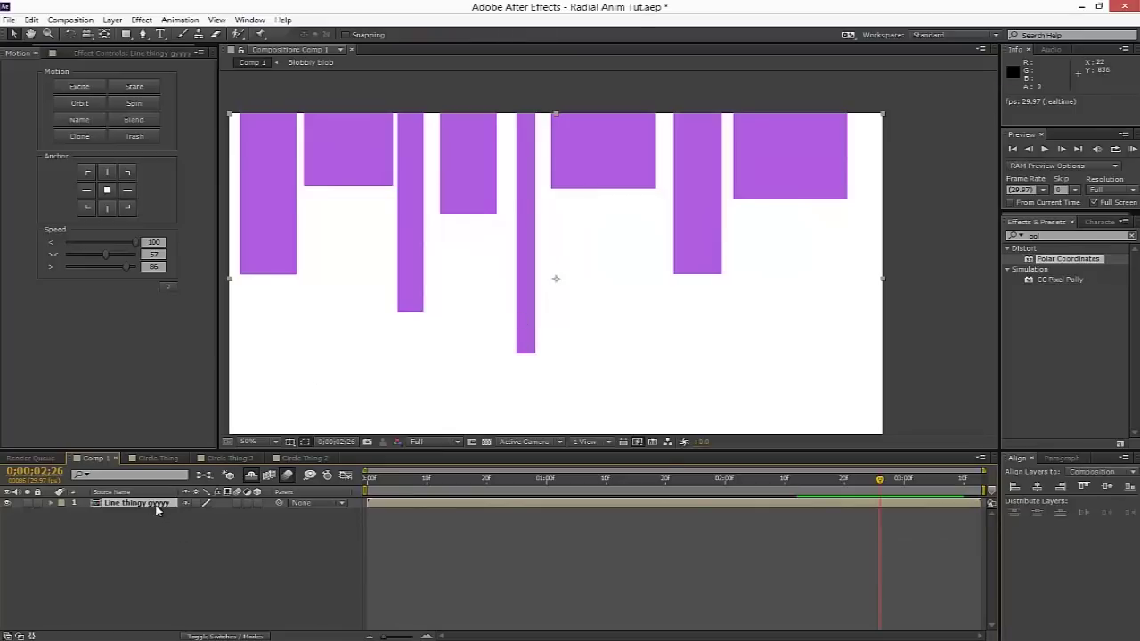
- Apply Polar Coordinates to the Line thingy gyyyy layer, converting Rect to Polar with 100% interpolation
drag(1077, 259, 593, 505)
click(138, 98)
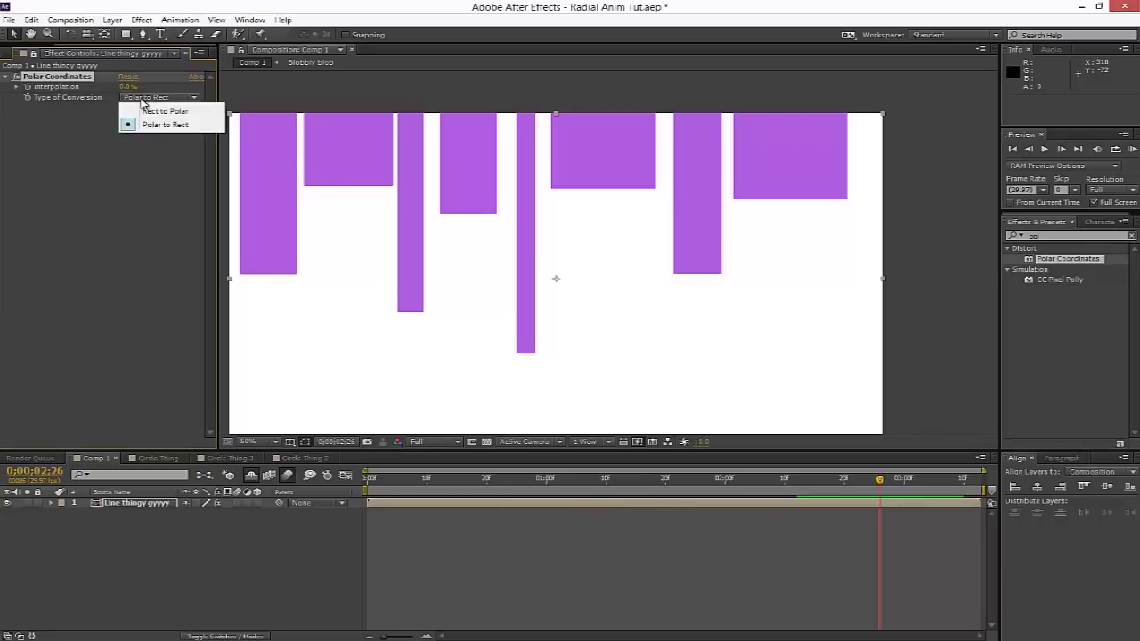
click(165, 111)
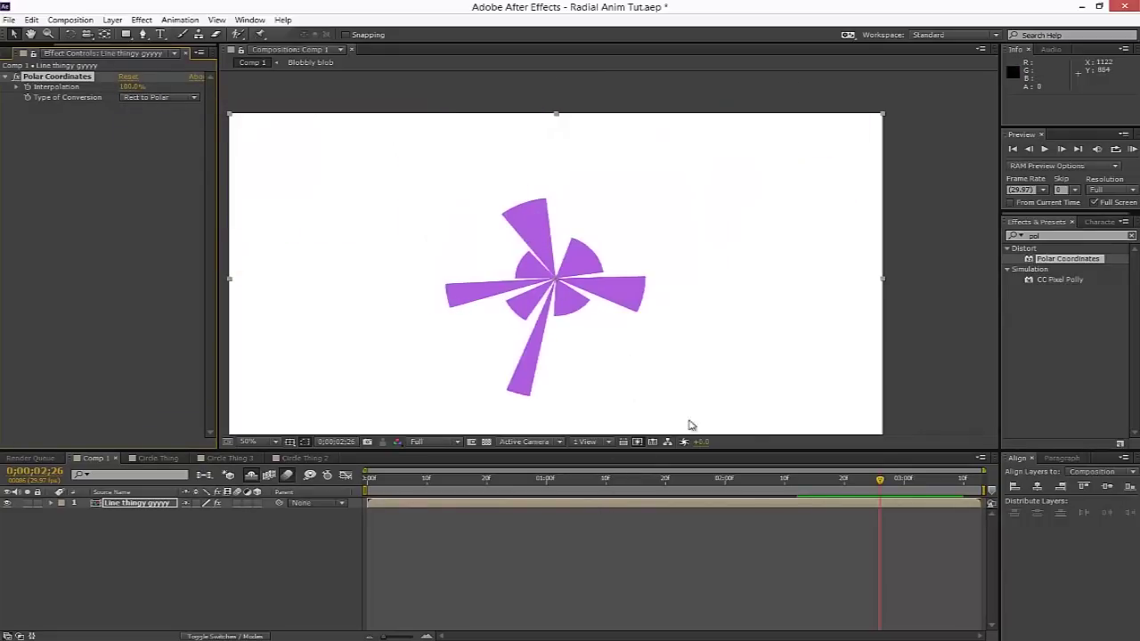
- Preview the radial burst from just before the 2-second mark
click(730, 480)
drag(732, 482, 676, 481)
click(702, 479)
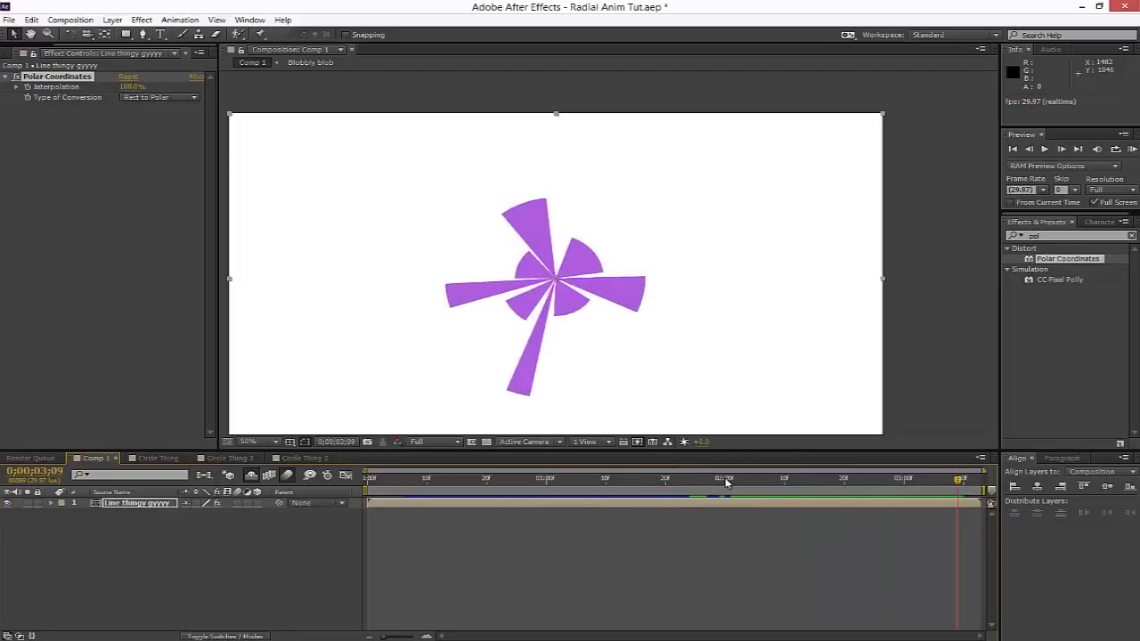
click(688, 479)
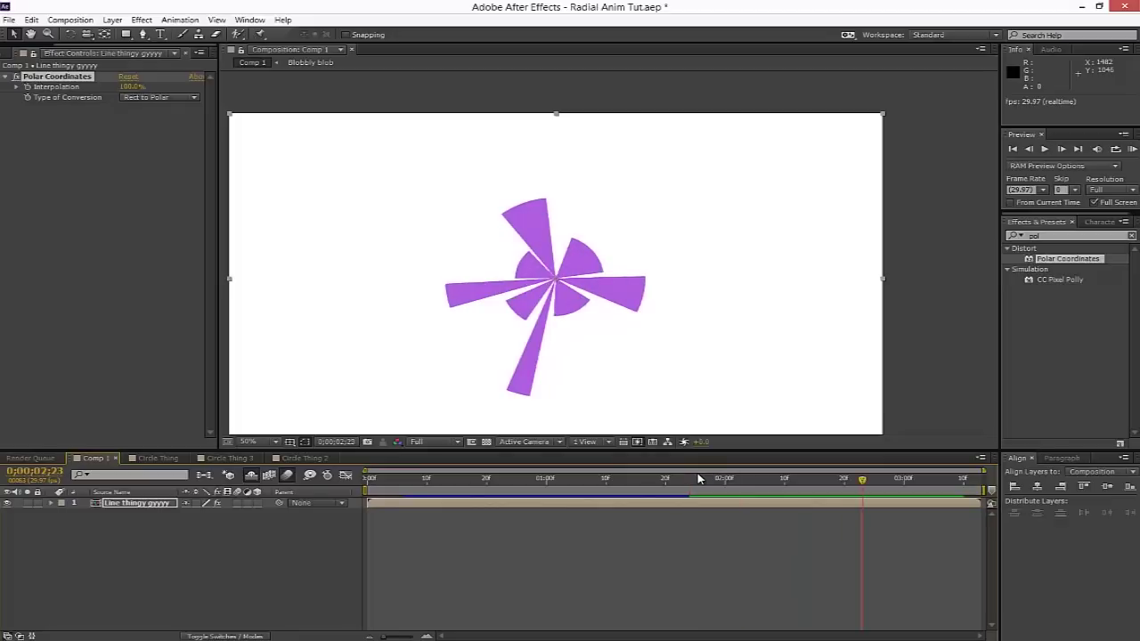
key(space)
- Inside Line thingy gyyyy, reduce Shape Layer 6's ending vertical scale to 56%, and check the shortened ray in Comp 1
click(134, 504)
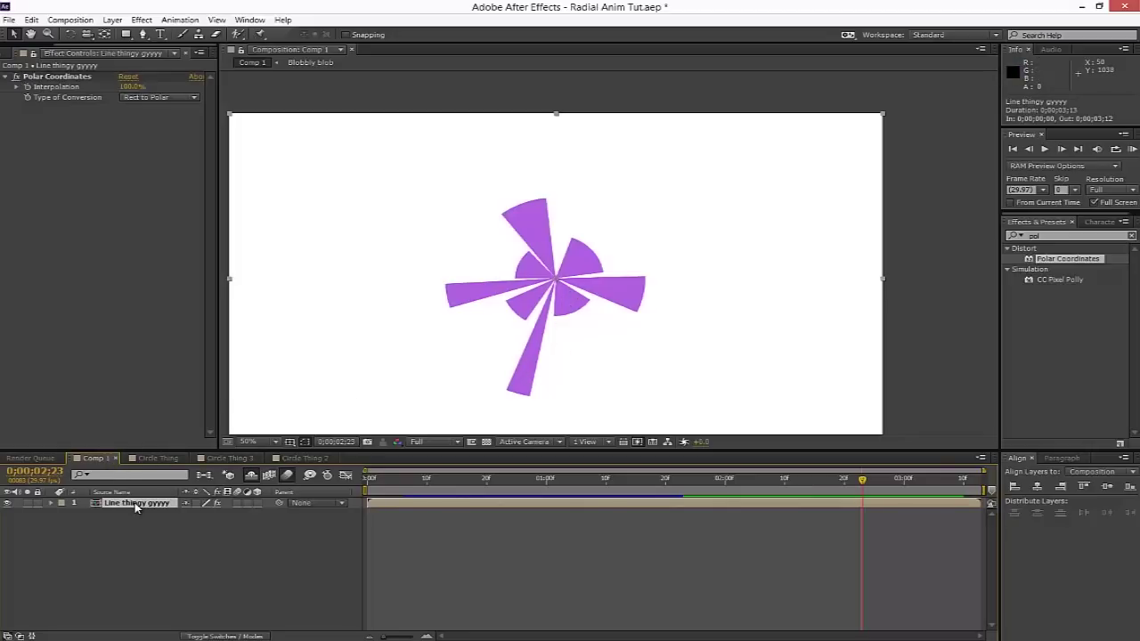
double_click(135, 504)
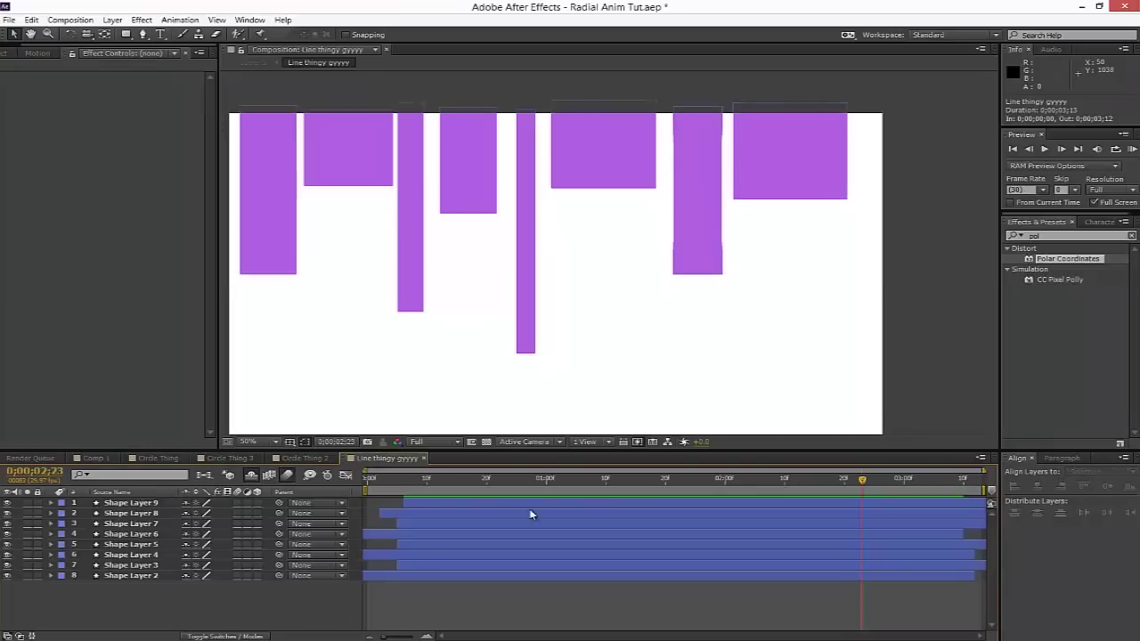
click(522, 280)
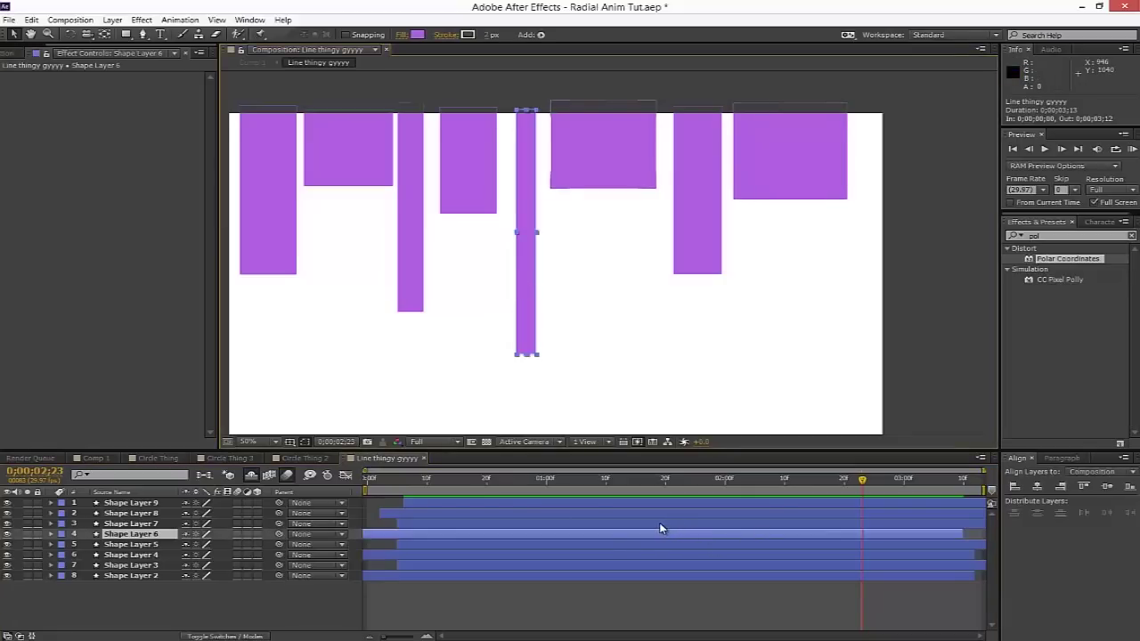
key(s)
key(j)
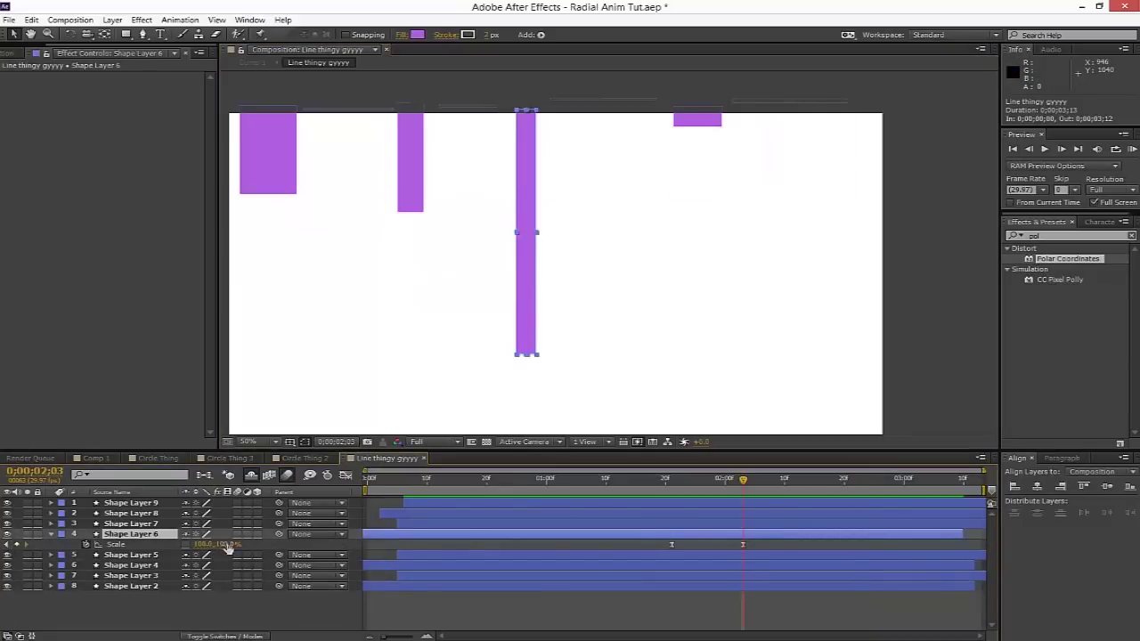
drag(228, 548, 197, 549)
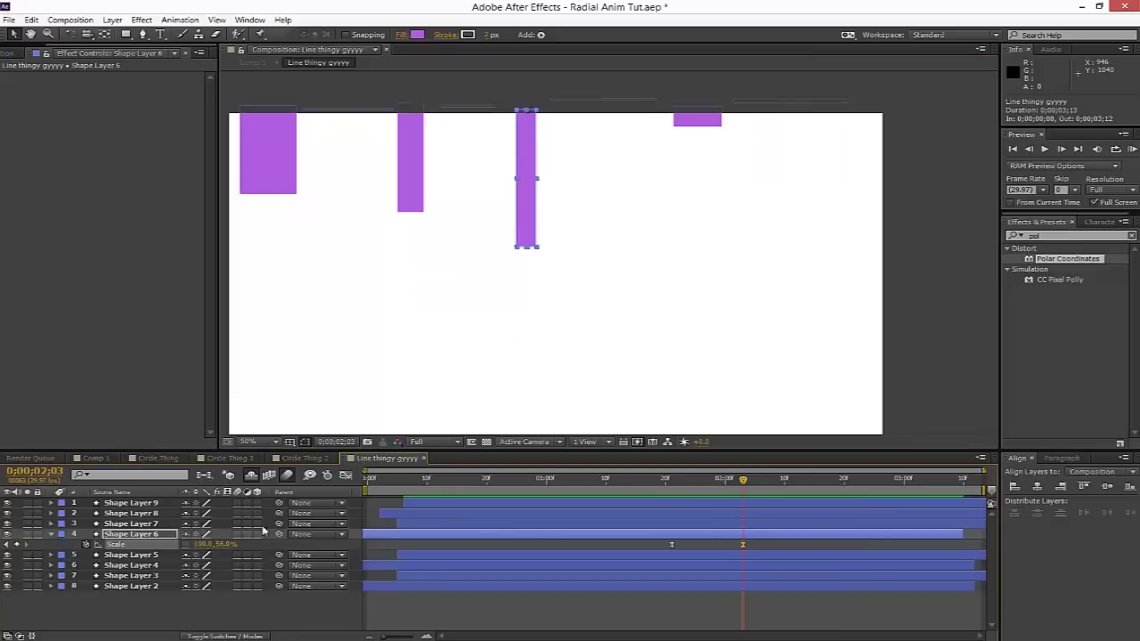
click(914, 318)
click(97, 458)
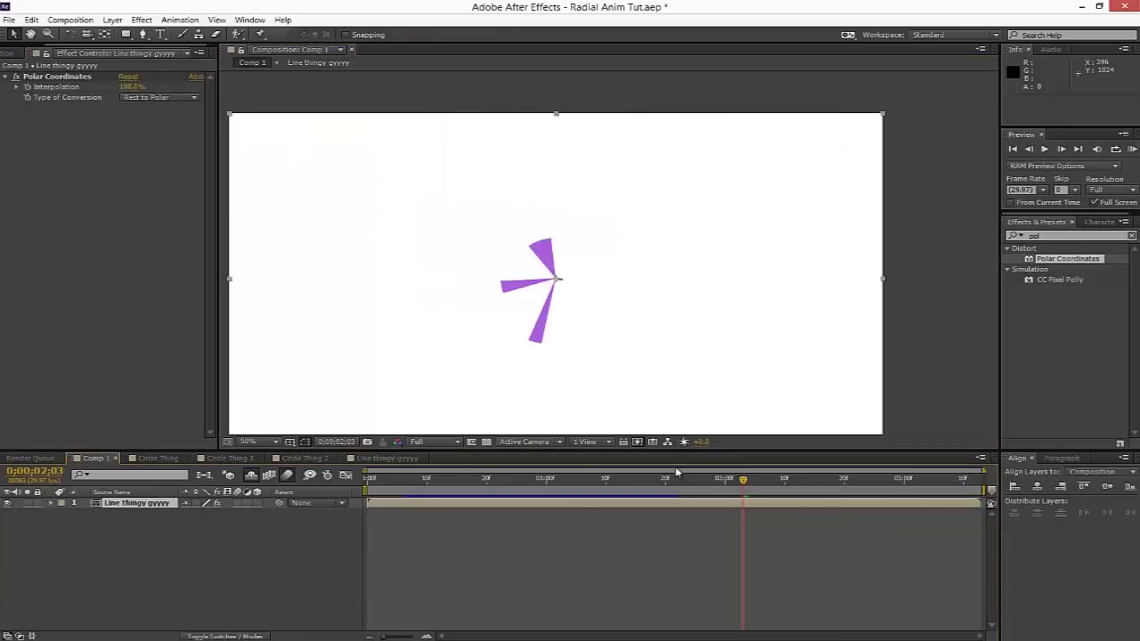
drag(743, 478, 873, 470)
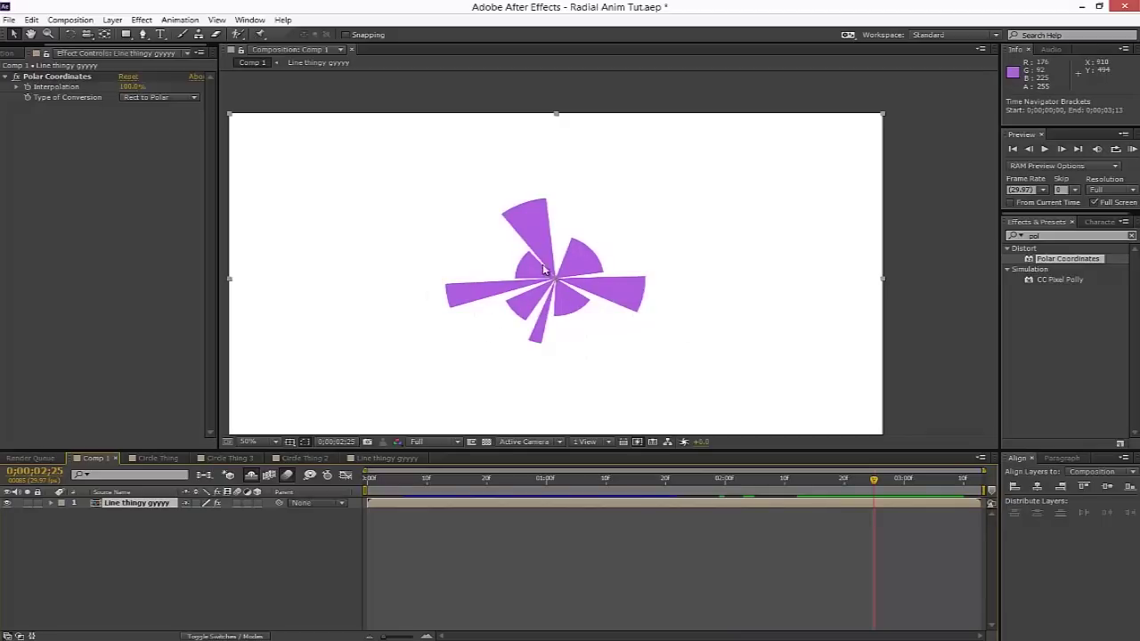
click(546, 591)
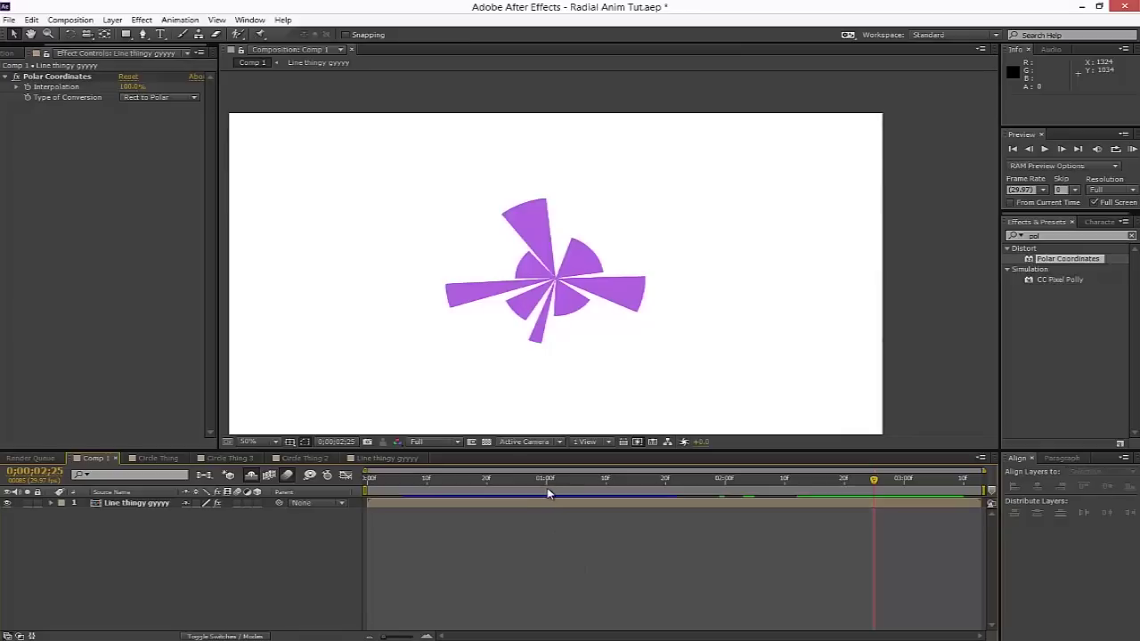
click(540, 500)
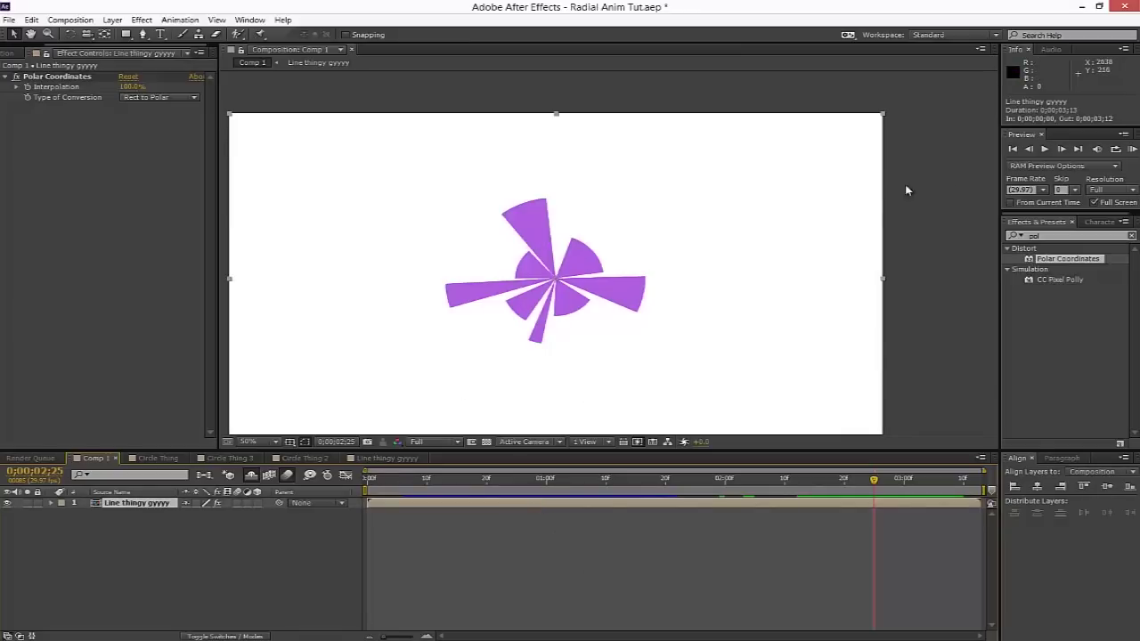
click(924, 214)
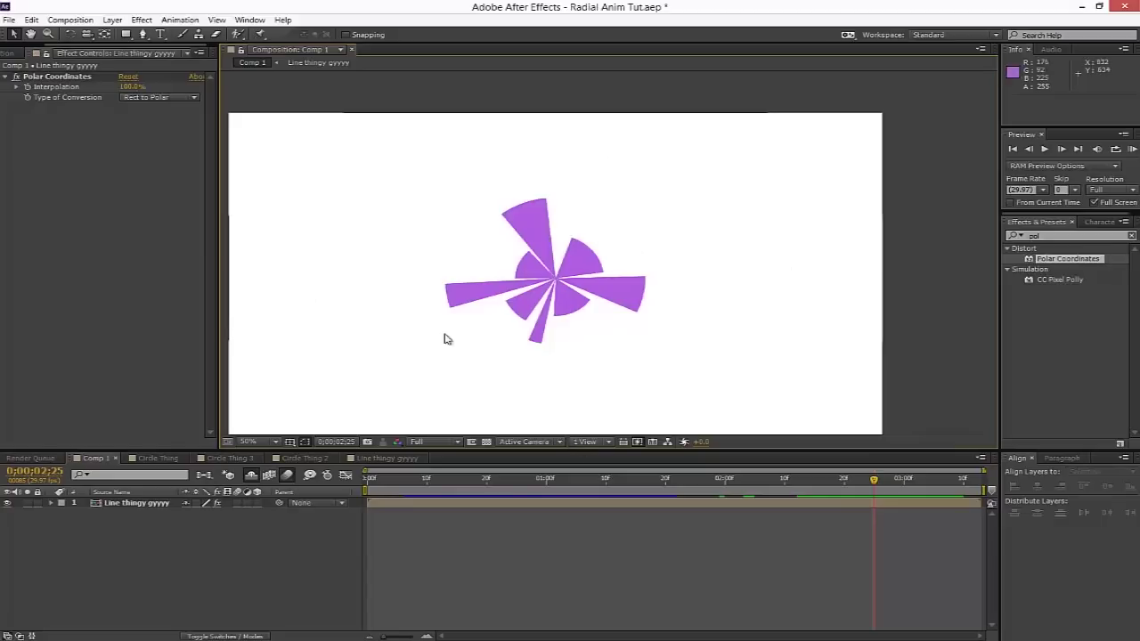
click(204, 603)
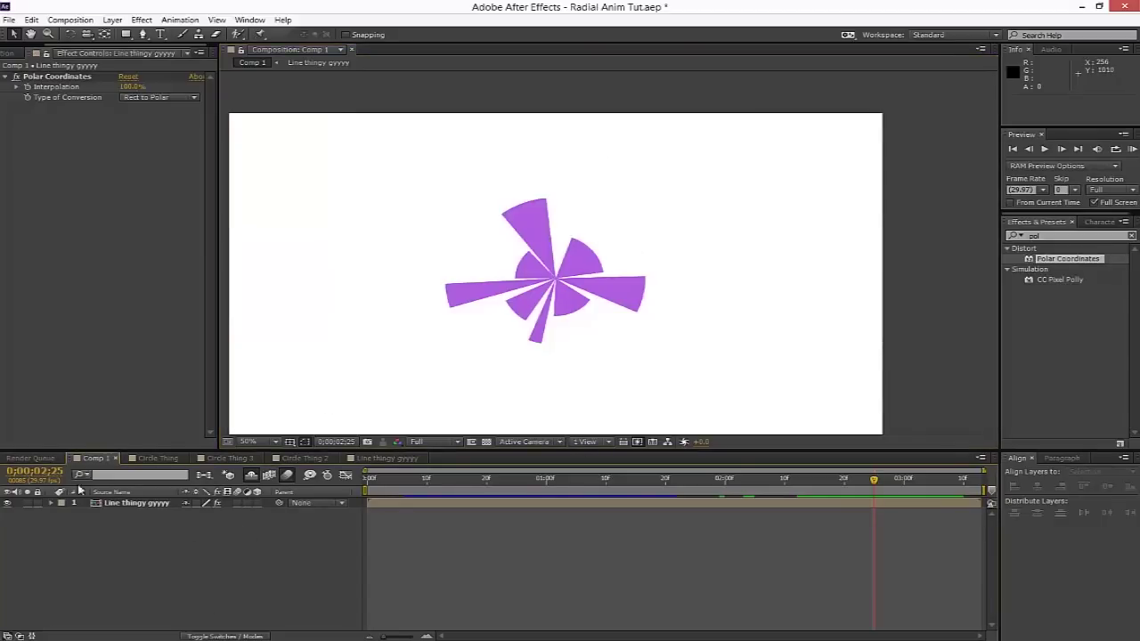
click(251, 475)
click(252, 478)
click(863, 489)
mouse_move(806, 481)
mouse_down()
mouse_move(847, 482)
mouse_move(734, 483)
mouse_move(802, 483)
mouse_up()
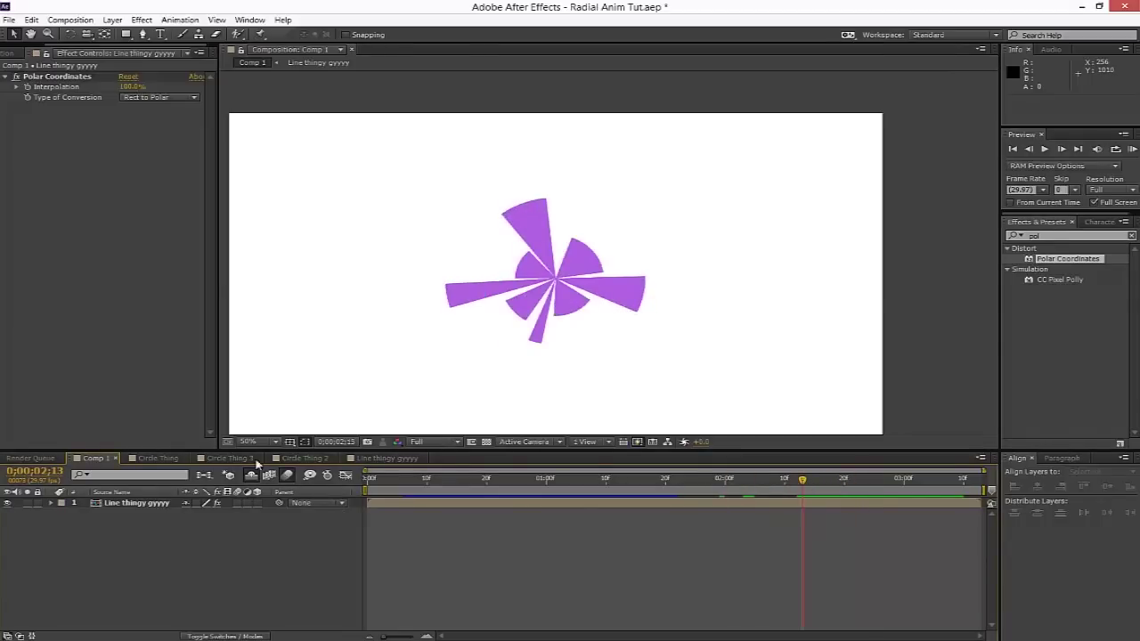
- Mark the Line thingy gyyyy layer as shy and turn off its visibility, with the Rectangle tool ready
click(186, 504)
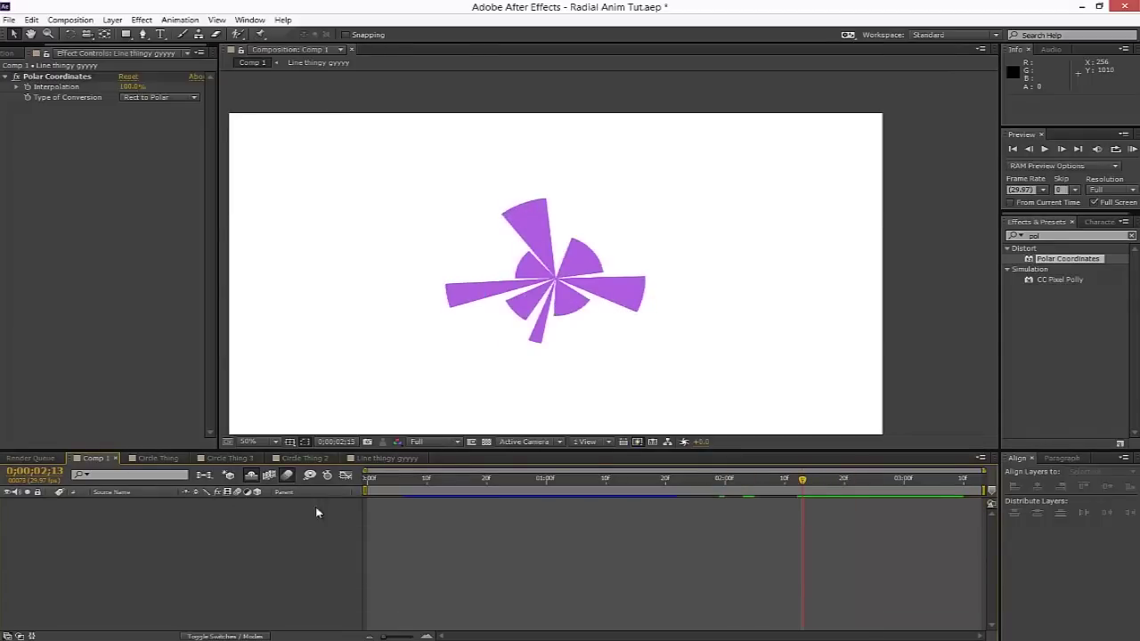
click(126, 34)
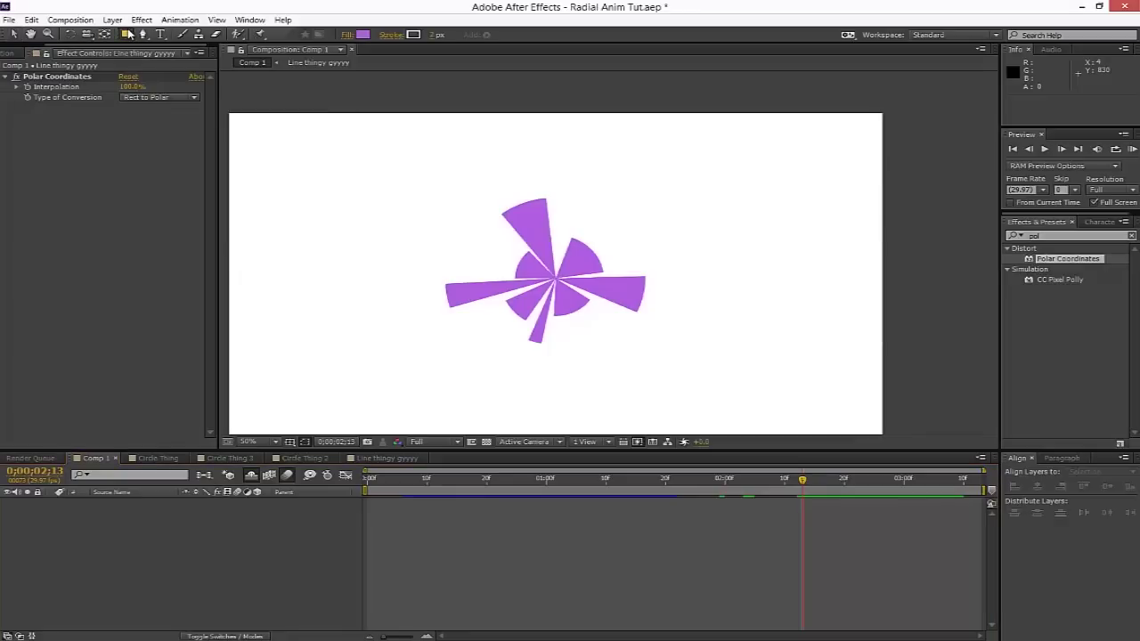
click(250, 475)
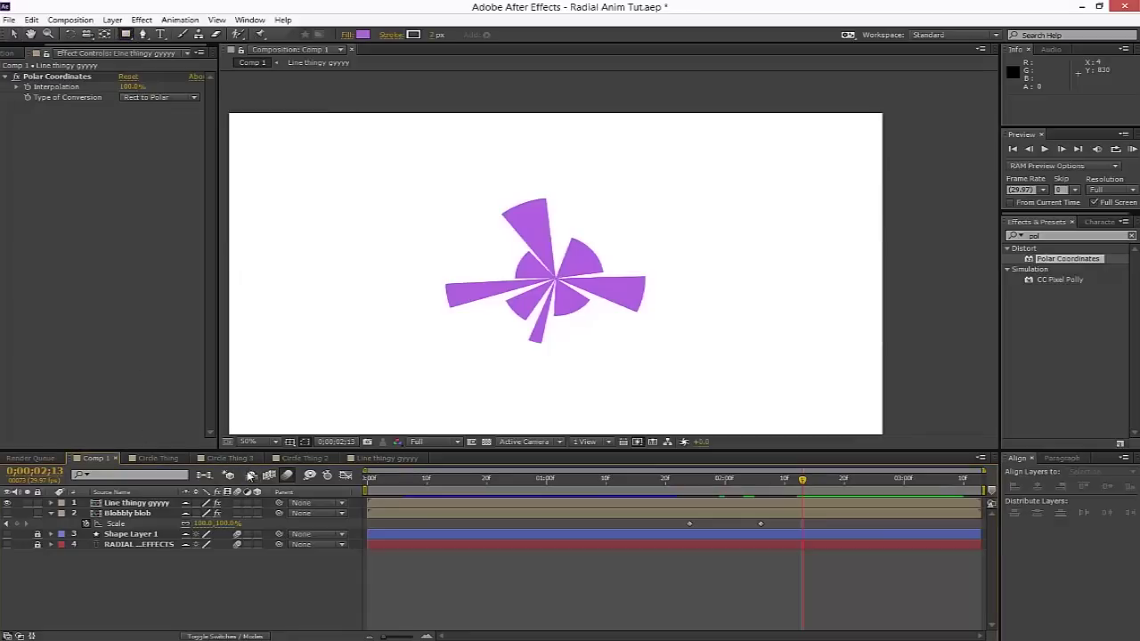
click(6, 514)
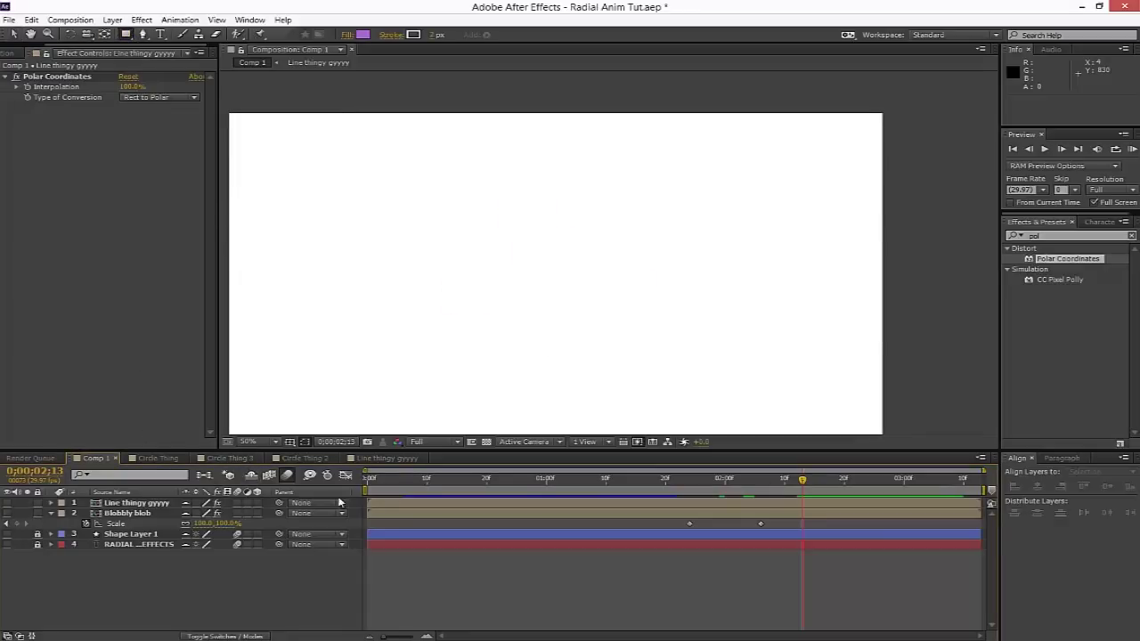
click(252, 477)
- Set the shape fill colour to a bright green, about RGB 82, 231, 63
click(363, 34)
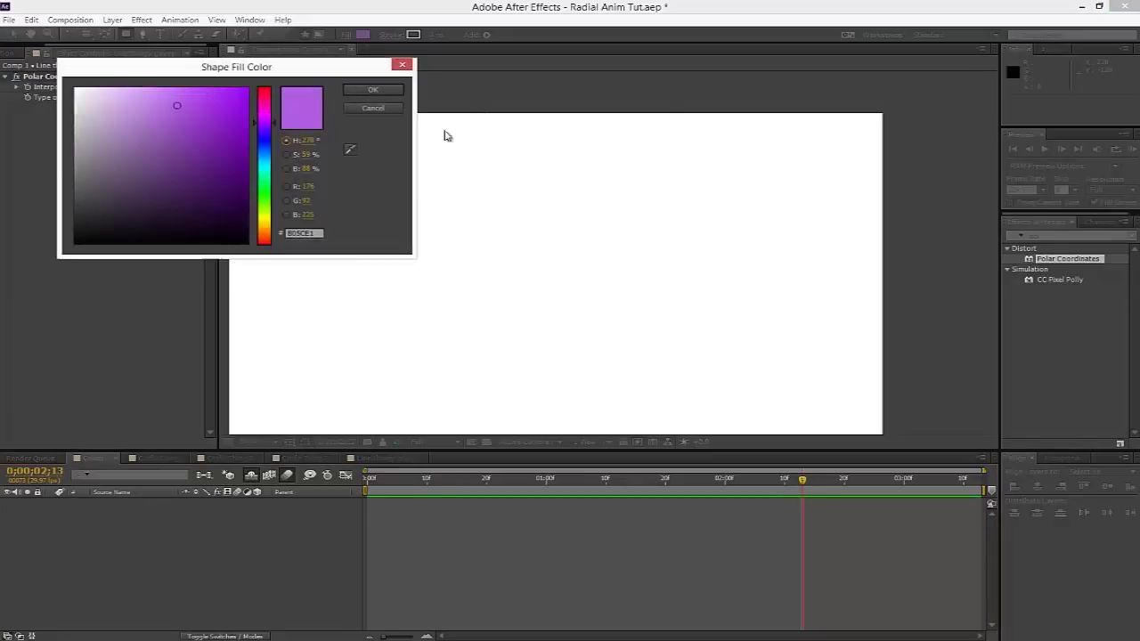
drag(252, 160, 252, 186)
click(242, 101)
drag(242, 102, 208, 112)
drag(268, 196, 271, 194)
click(202, 105)
click(401, 93)
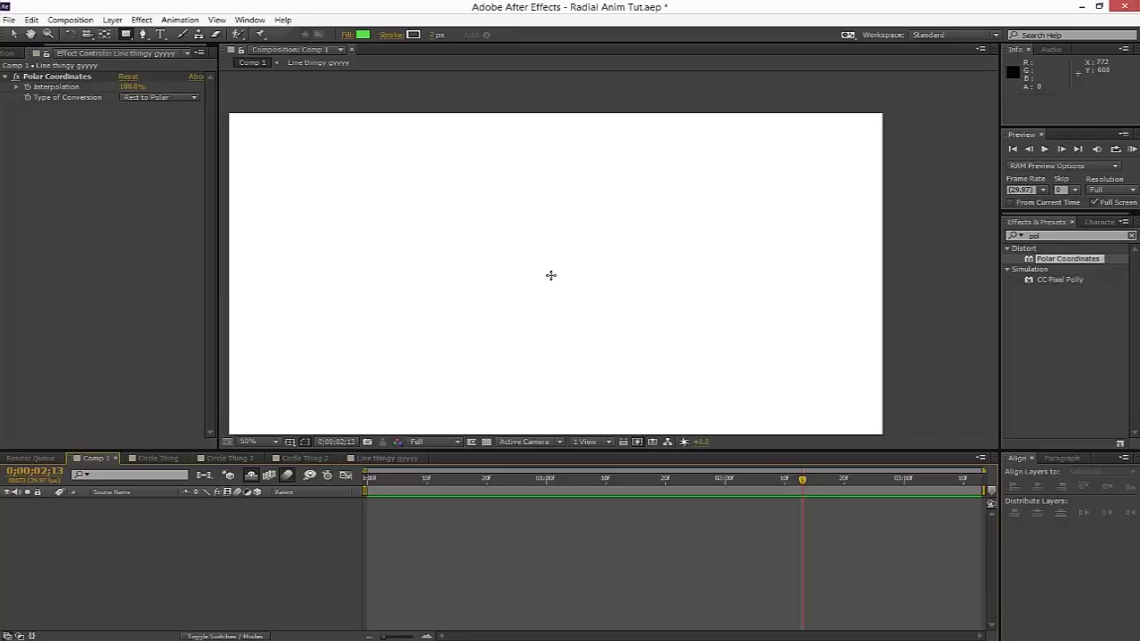
- Draw a green rectangle about 2030 px wide across the top of the composition, extending past its top and right edges
key(comma)
mouse_move(418, 169)
mouse_down()
mouse_move(458, 204)
mouse_move(762, 258)
mouse_move(765, 242)
mouse_up()
click(13, 34)
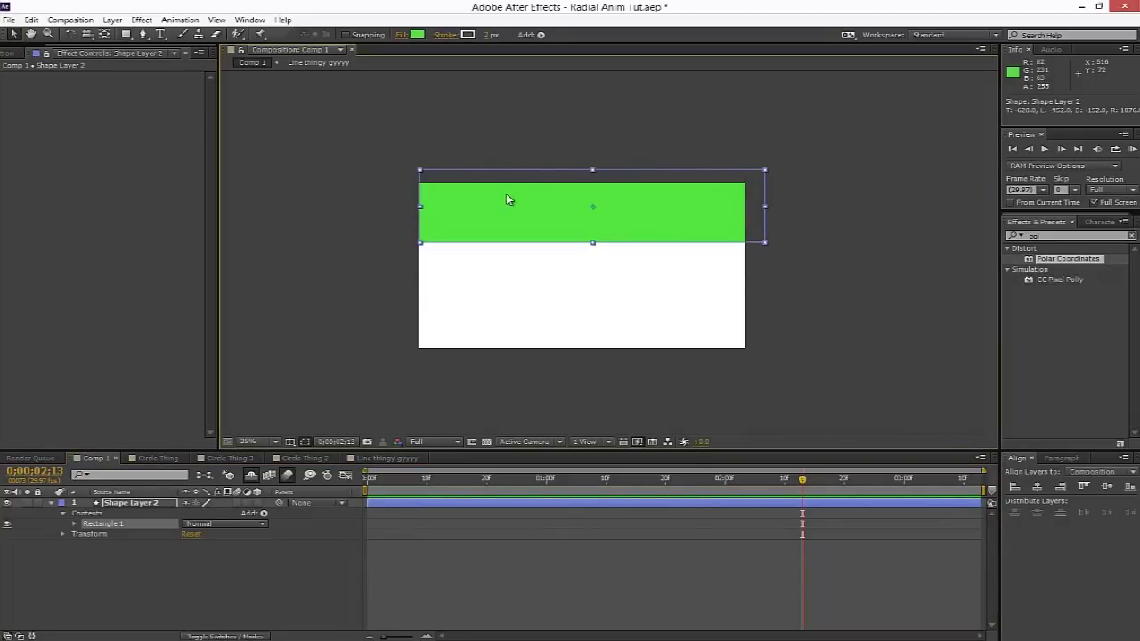
click(587, 336)
click(472, 196)
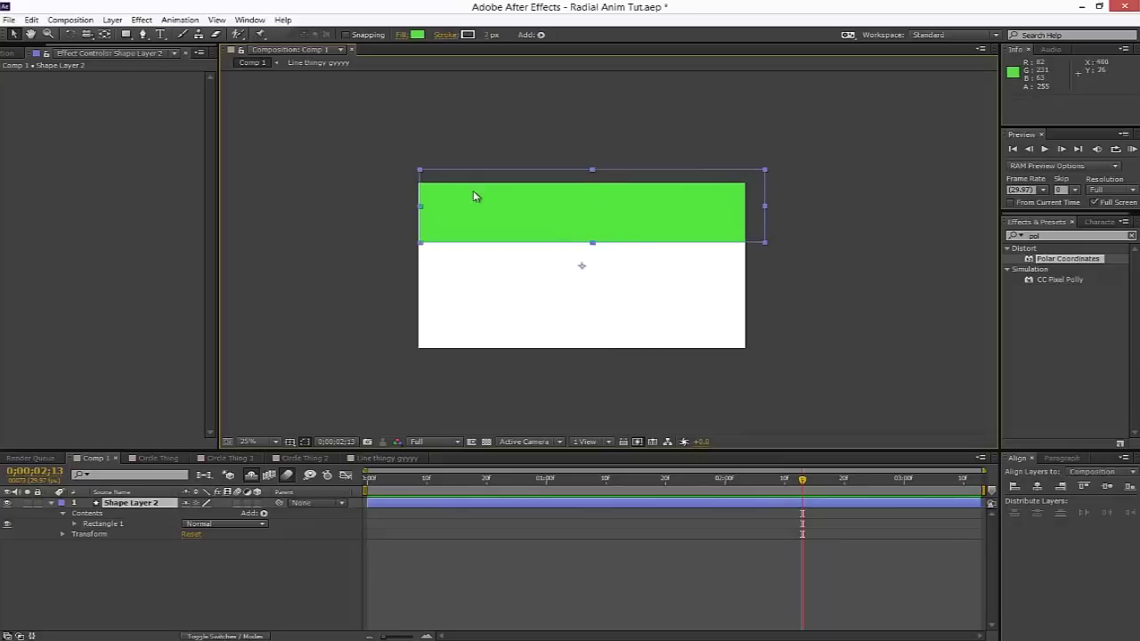
- Centre the green rectangle's anchor point and align the layer to the composition's horizontal centre and top edge
click(19, 54)
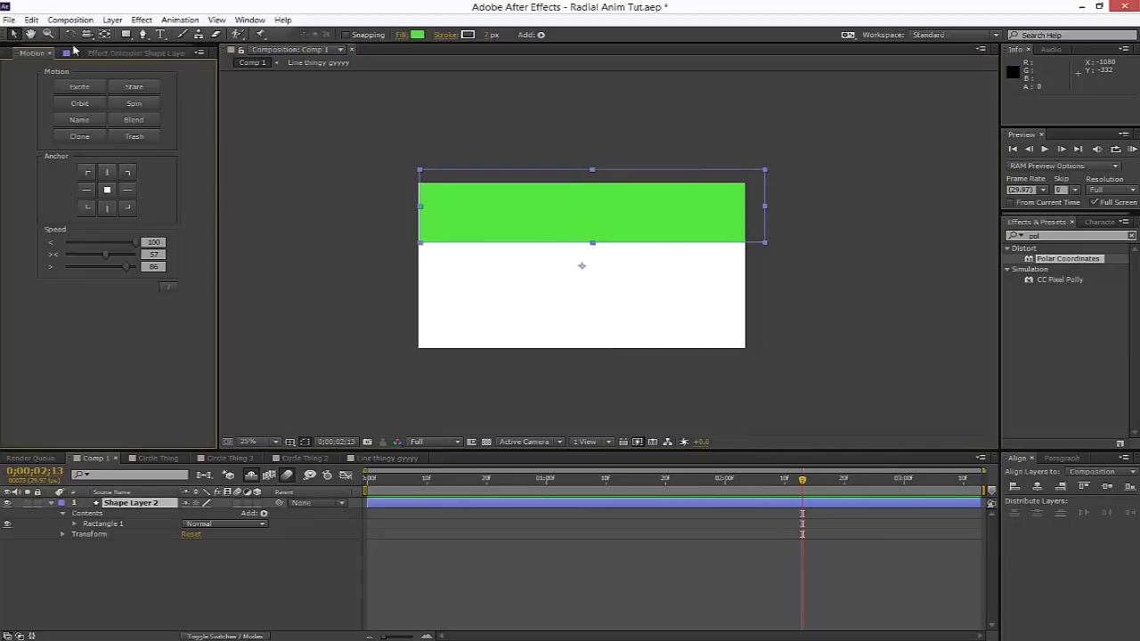
drag(218, 113, 234, 108)
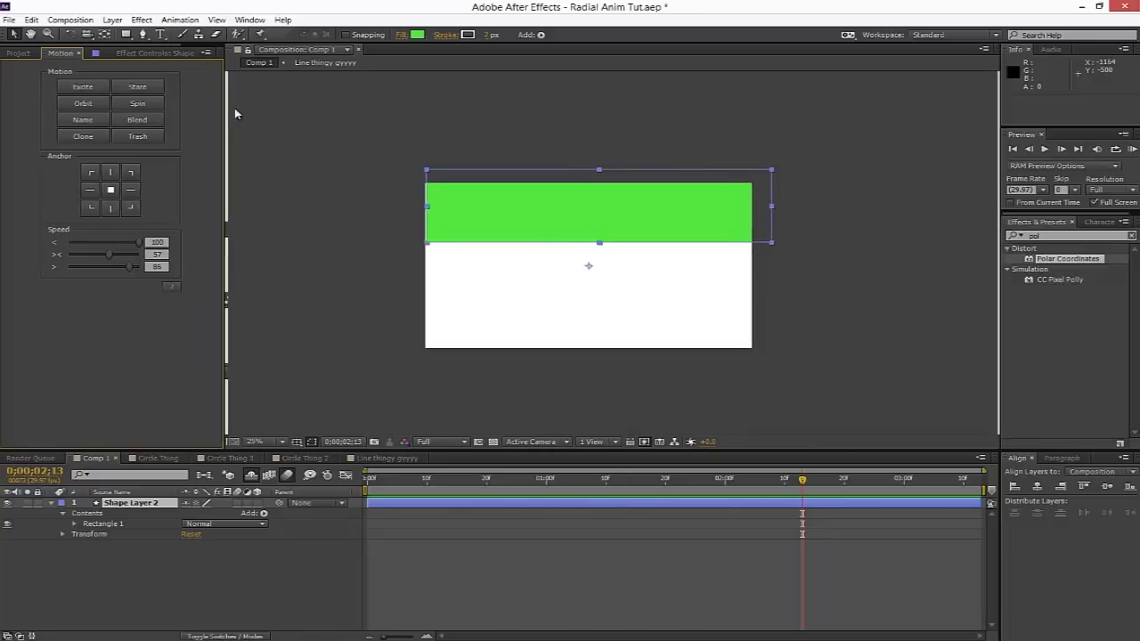
click(99, 195)
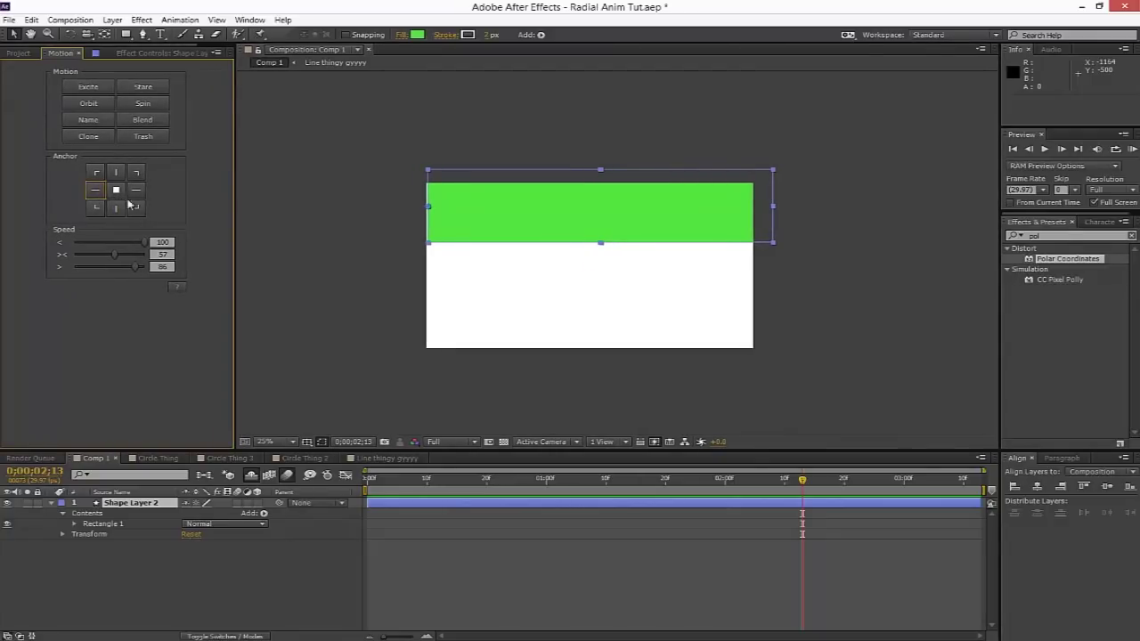
click(116, 189)
click(1062, 487)
click(1105, 487)
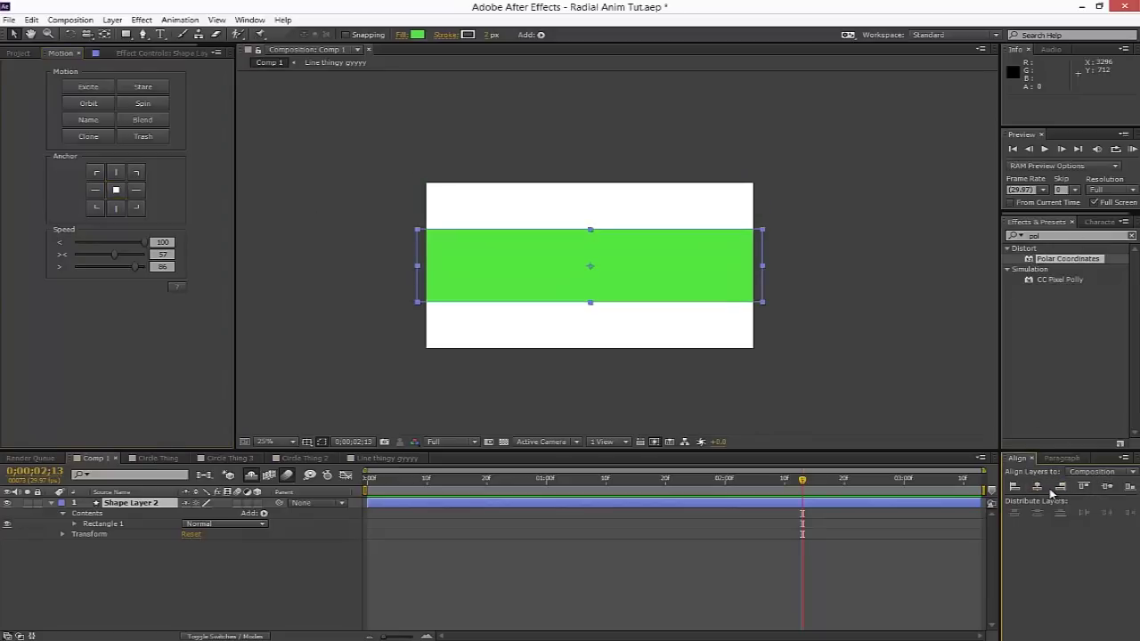
click(1082, 486)
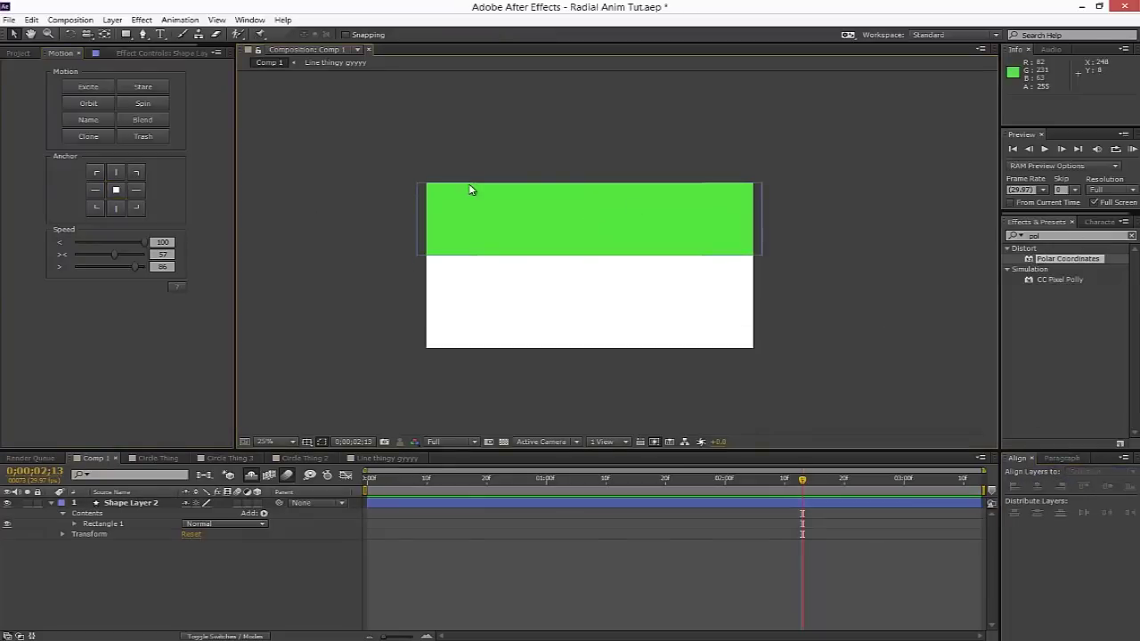
key(period)
key(comma)
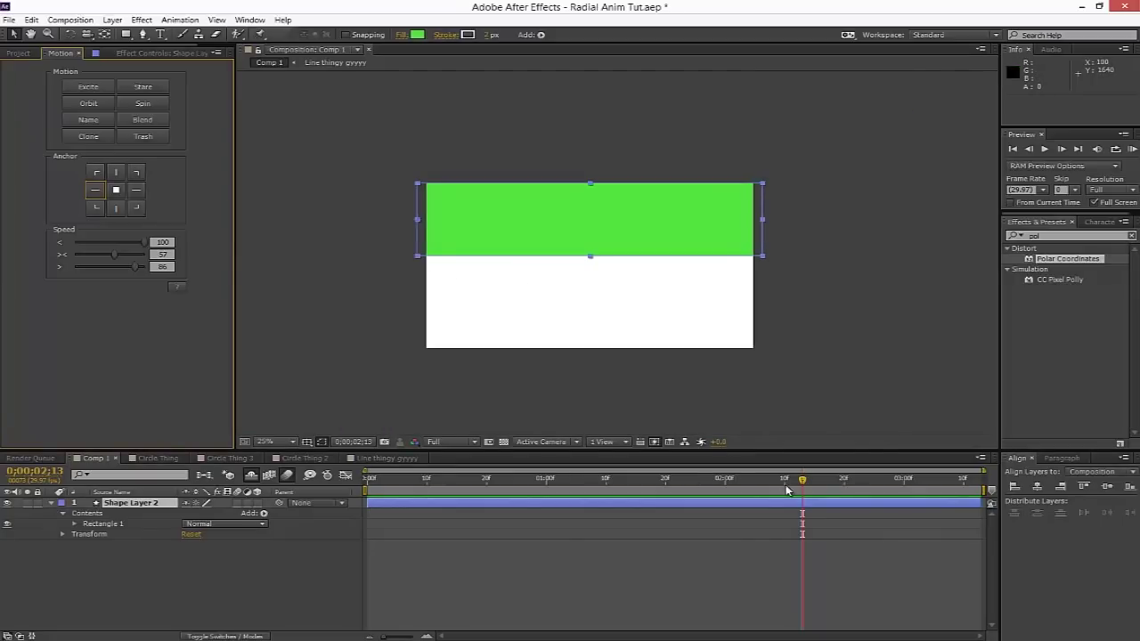
- Keyframe the green rectangle's horizontal scale from 0% at 0;00;02;13 to 100% at 0;00;02;24, keeping the vertical scale at 100%
drag(849, 481, 864, 481)
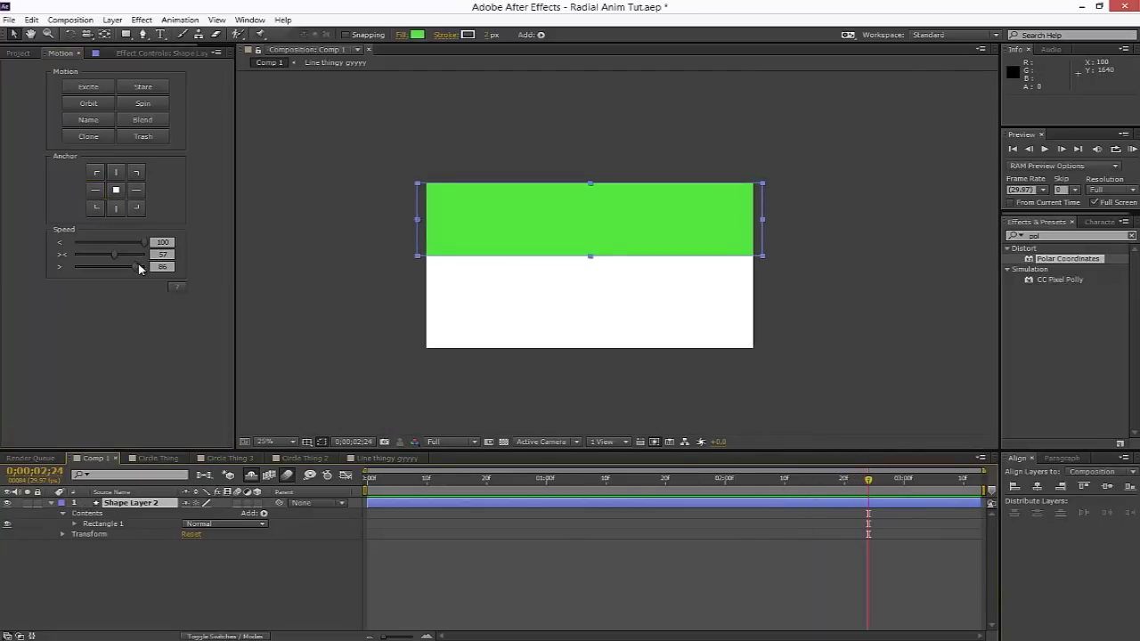
key(s)
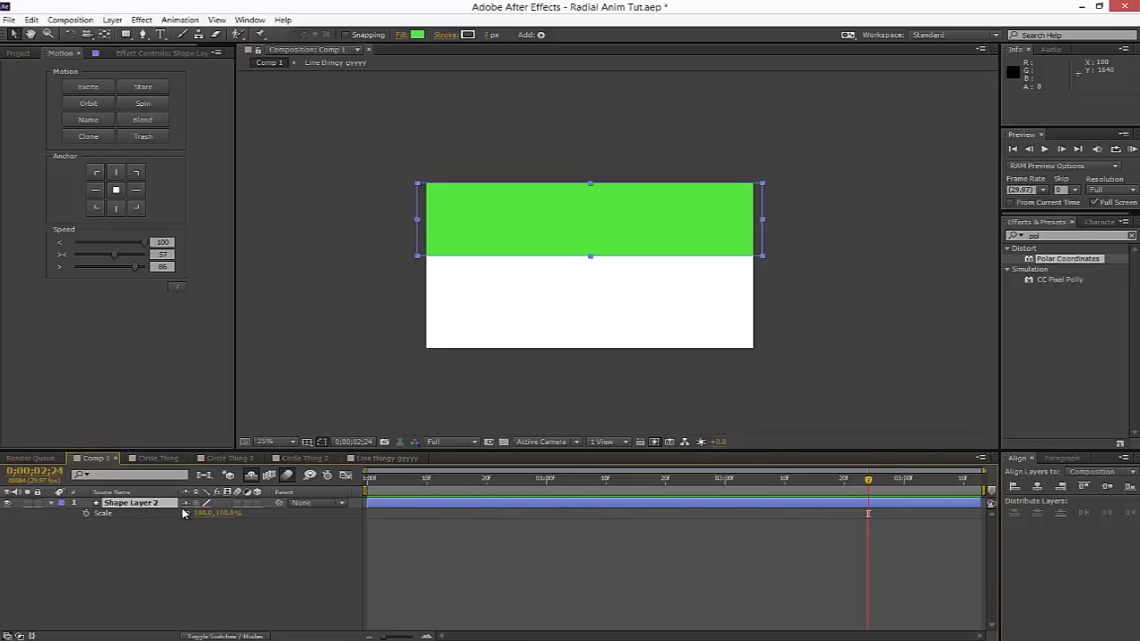
click(85, 513)
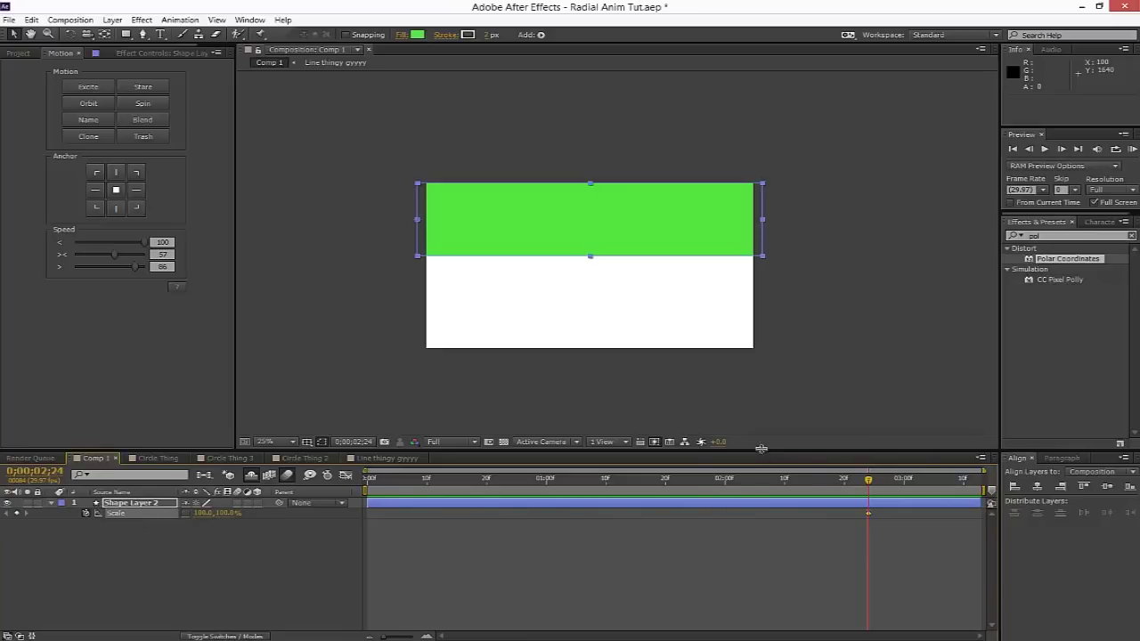
click(802, 479)
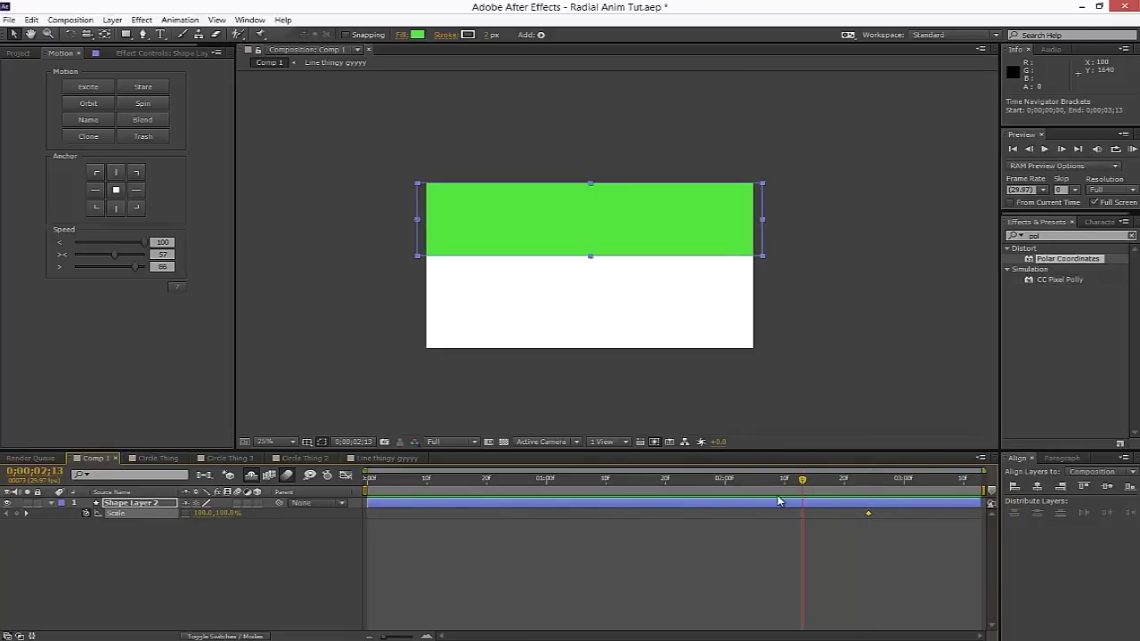
drag(219, 514, 125, 510)
key(ctrl+z)
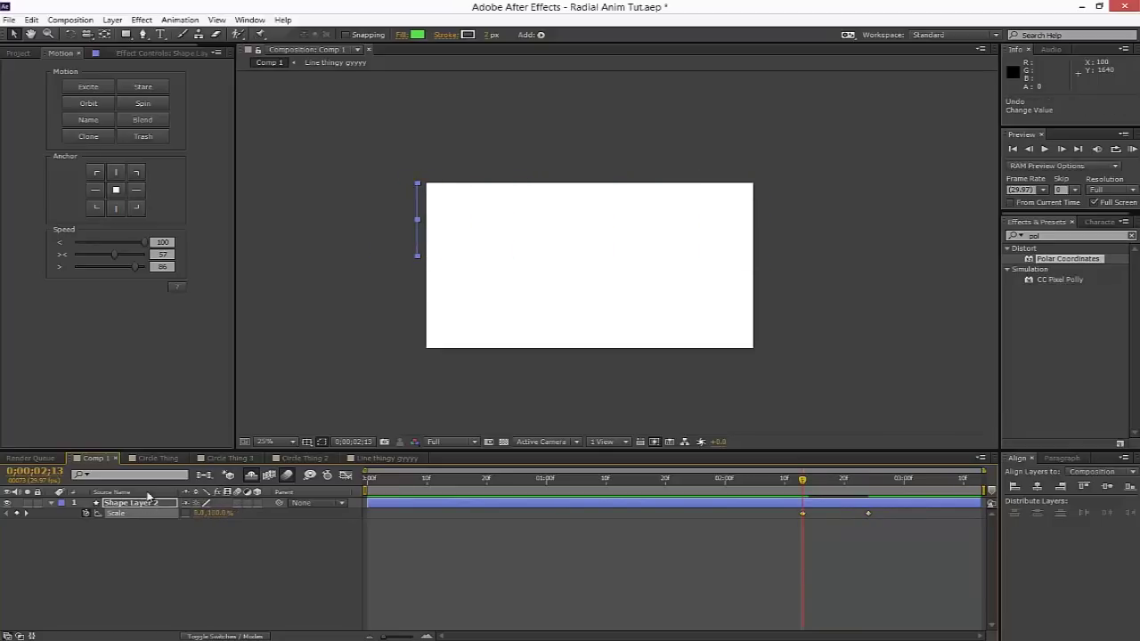
click(196, 545)
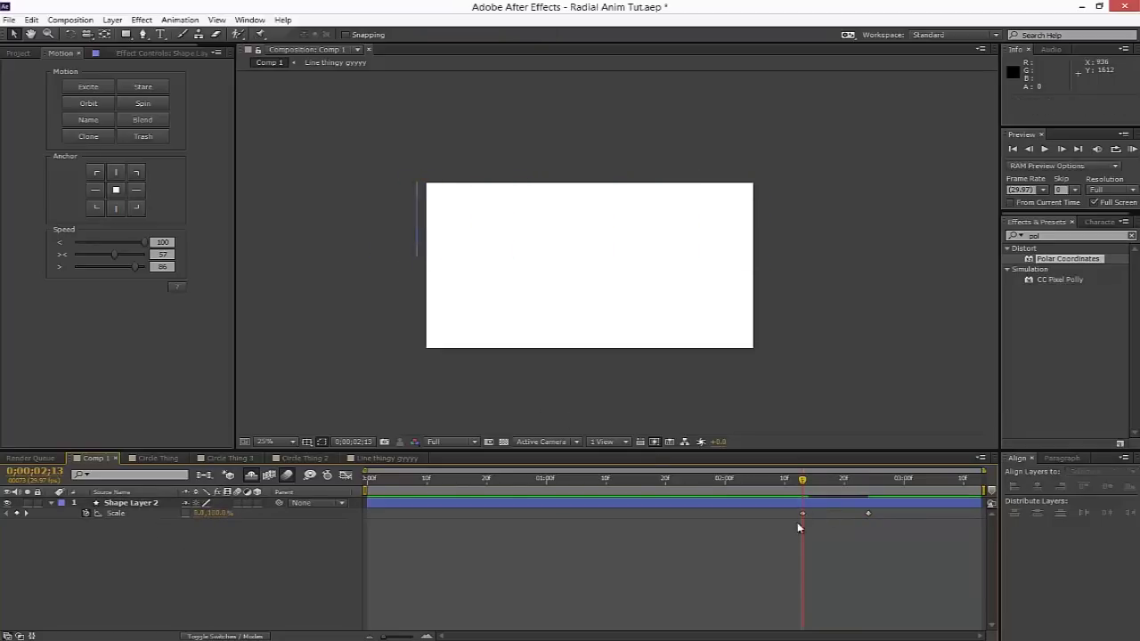
- Ease both scale keyframes of the green rectangle with the last Motion speed value at 71, and preview the animation
drag(895, 540, 800, 509)
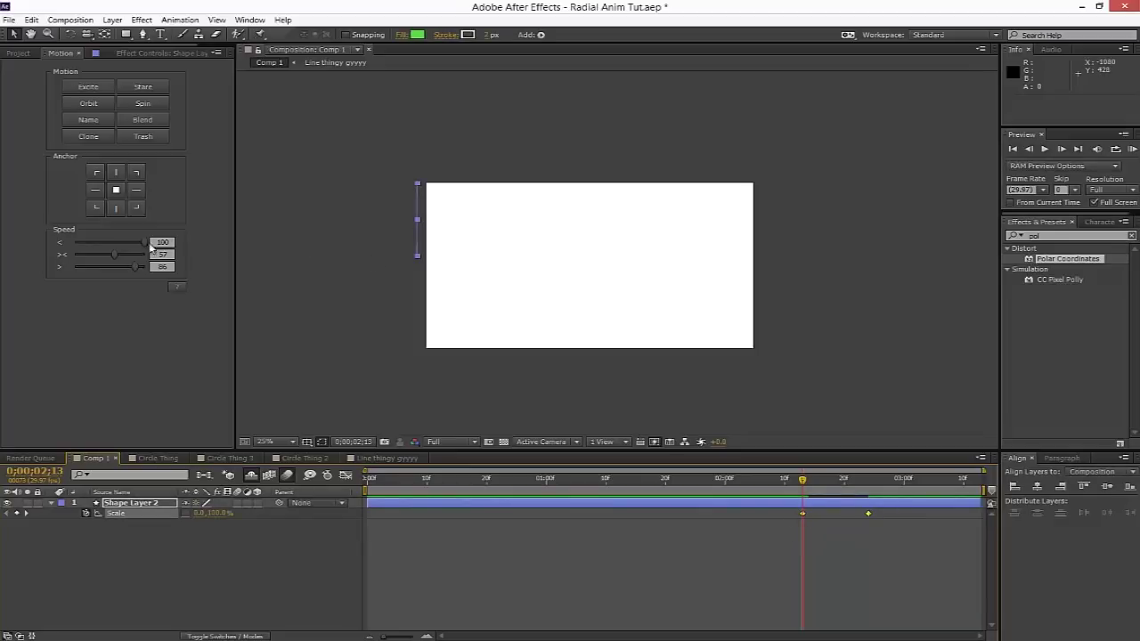
drag(135, 267, 124, 283)
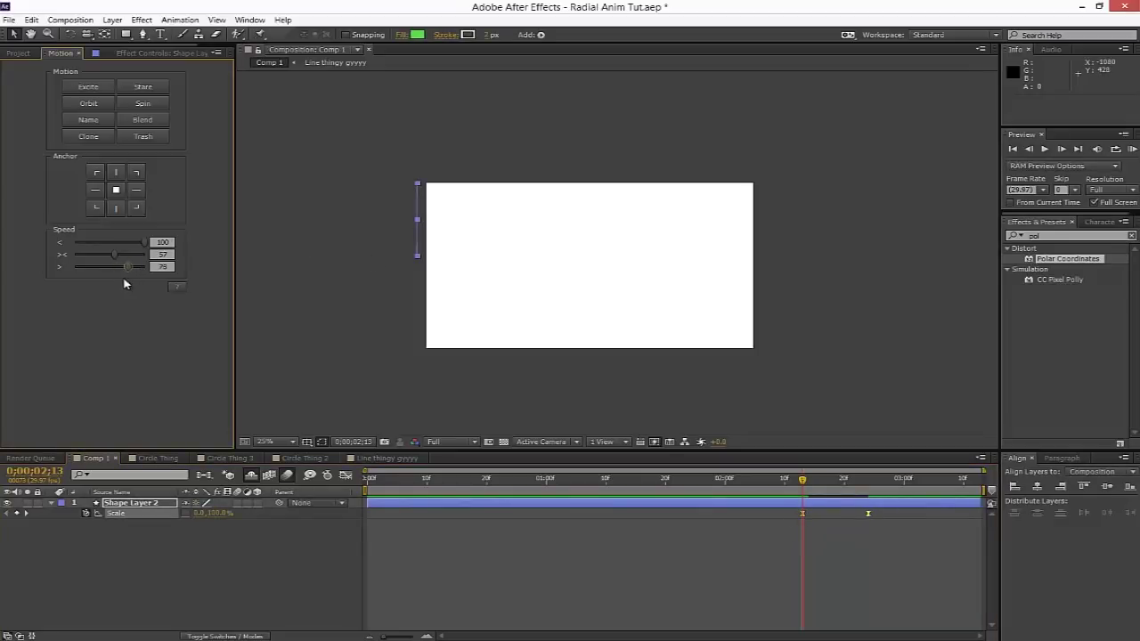
click(564, 533)
click(798, 485)
key(space)
click(40, 459)
click(95, 457)
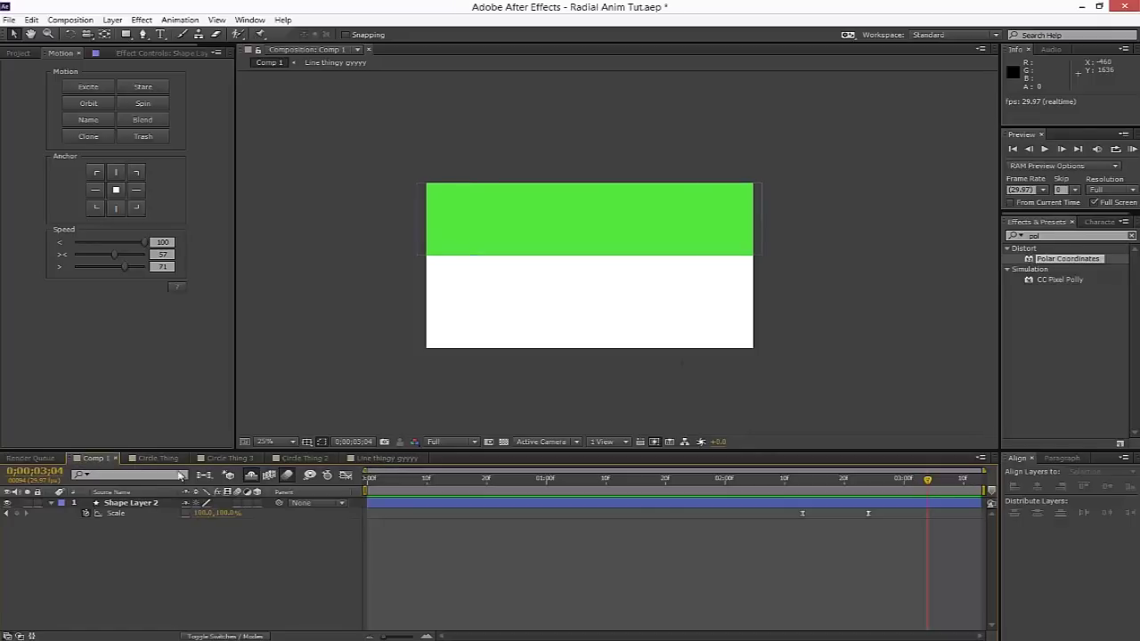
click(229, 476)
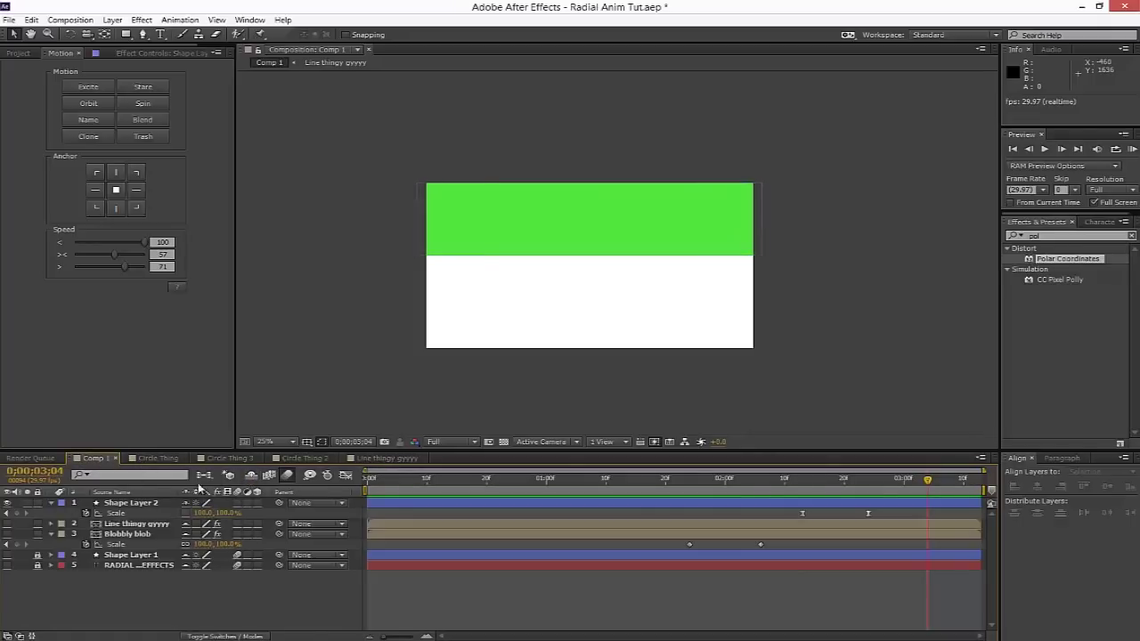
click(7, 555)
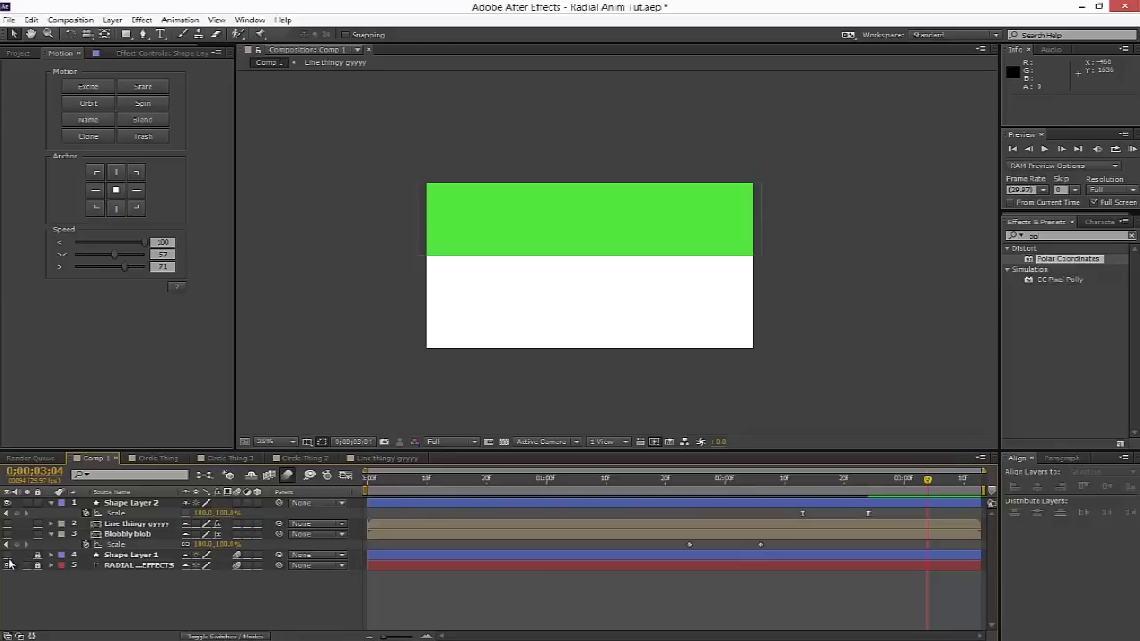
click(7, 503)
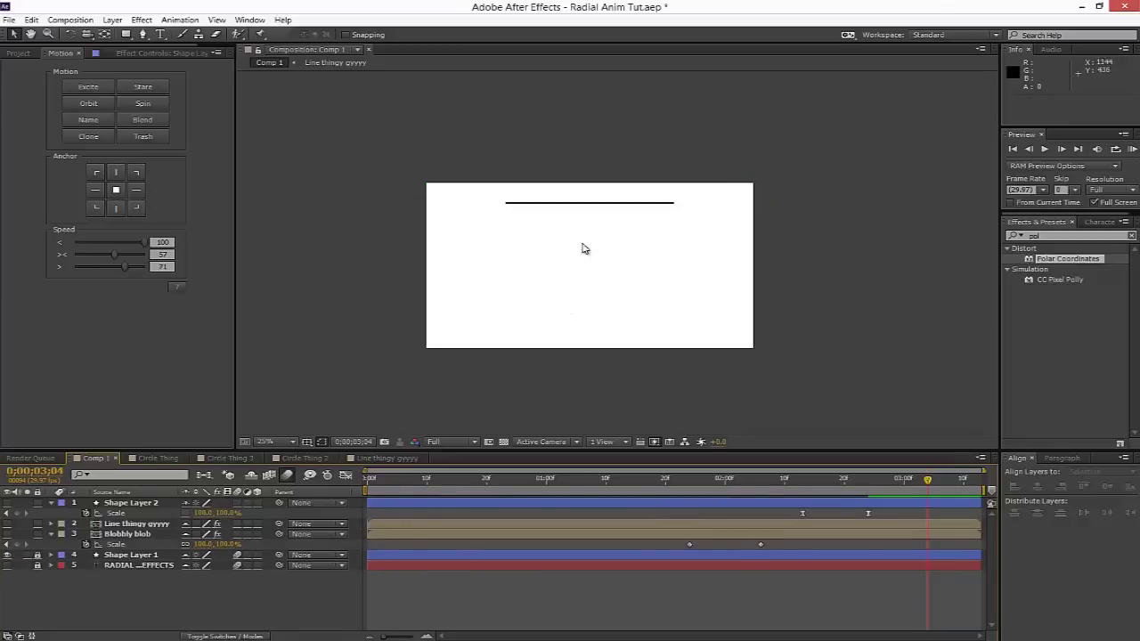
click(8, 555)
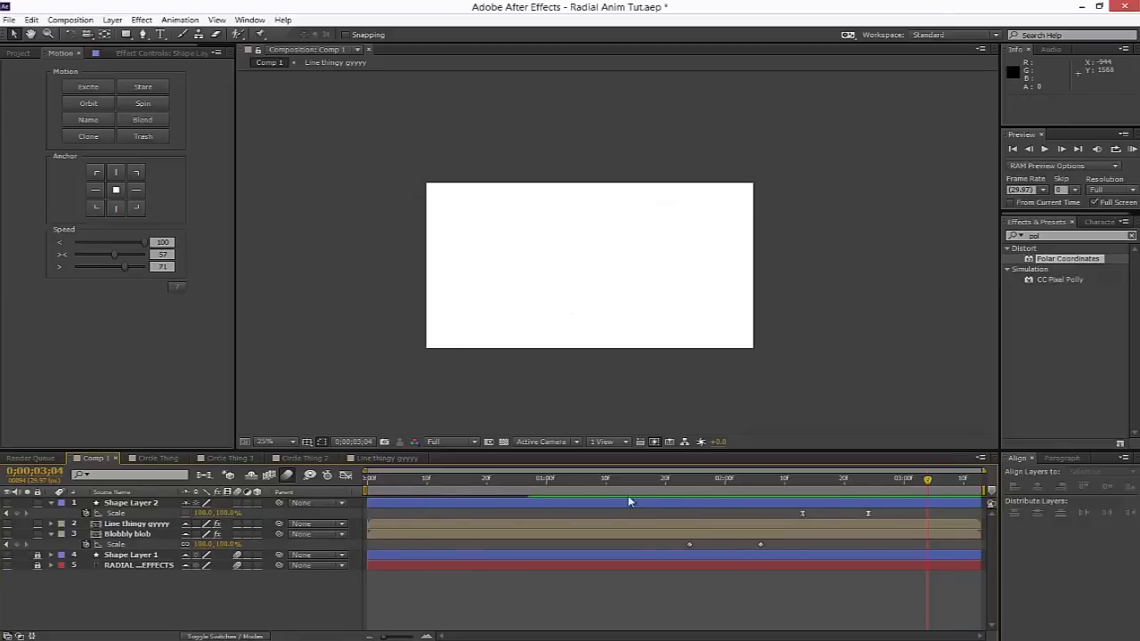
click(251, 475)
- Pre-compose Shape Layer 2 as Shape Layer 2 Comp 1 with all attributes moved, check its contents, and return to Comp 1
mouse_move(876, 479)
mouse_down()
mouse_move(804, 479)
mouse_move(878, 479)
mouse_move(862, 479)
mouse_up()
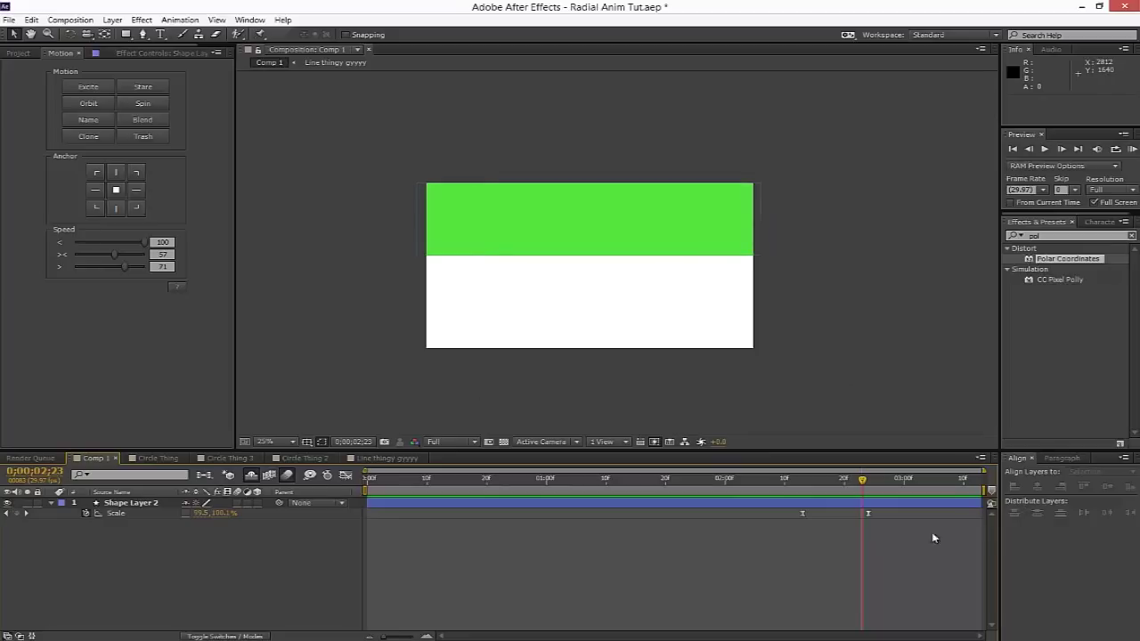
click(902, 503)
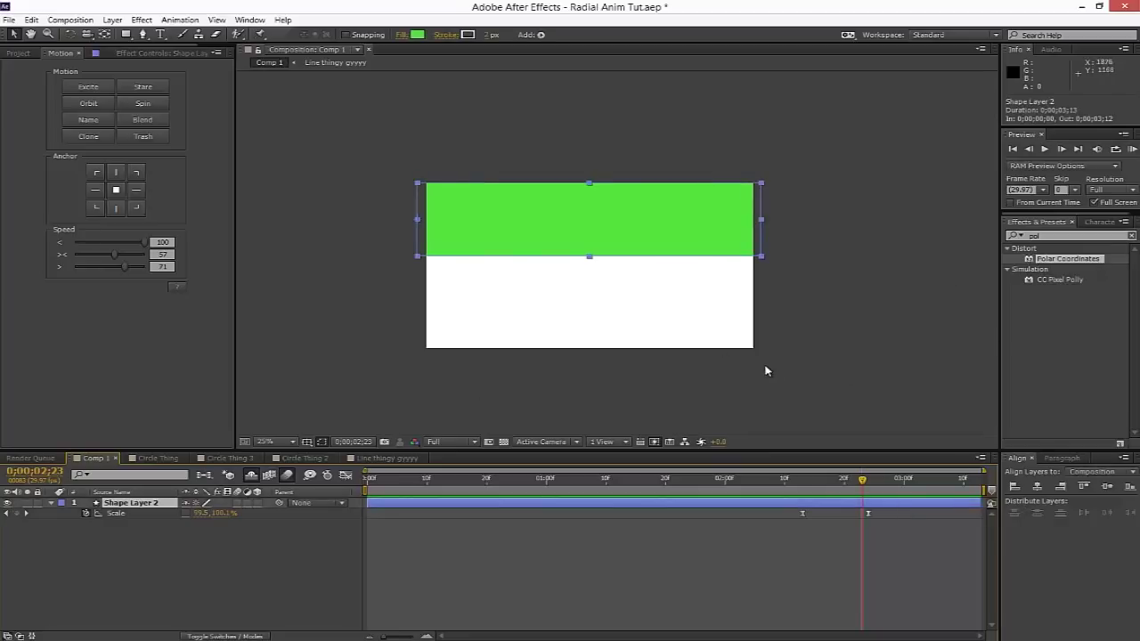
key(ctrl+shift+c)
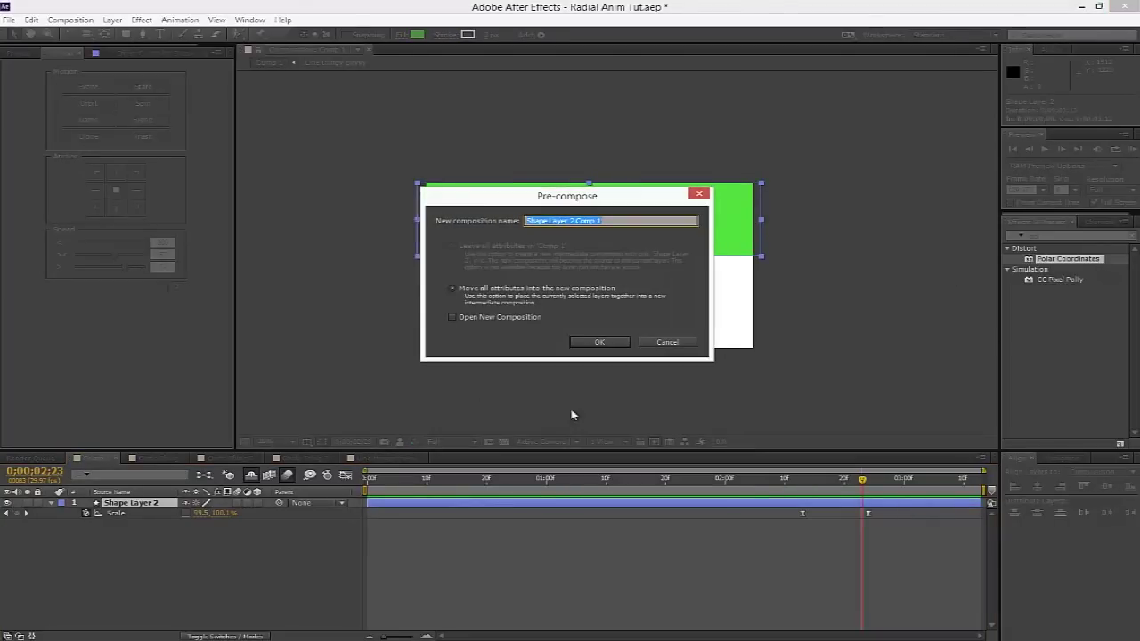
click(601, 343)
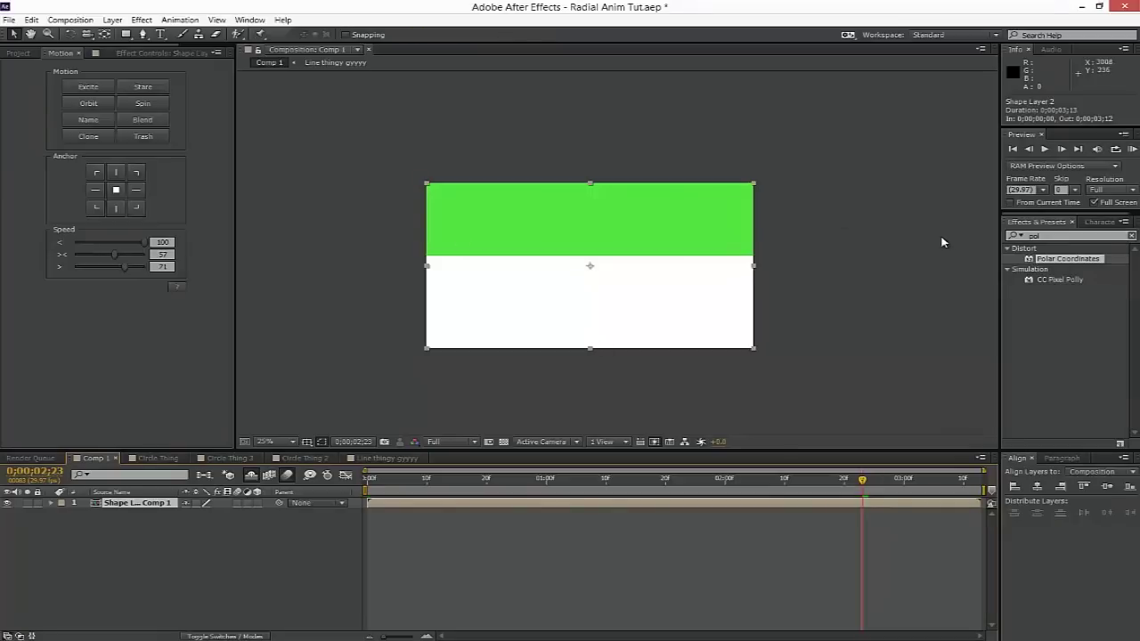
double_click(600, 503)
click(780, 504)
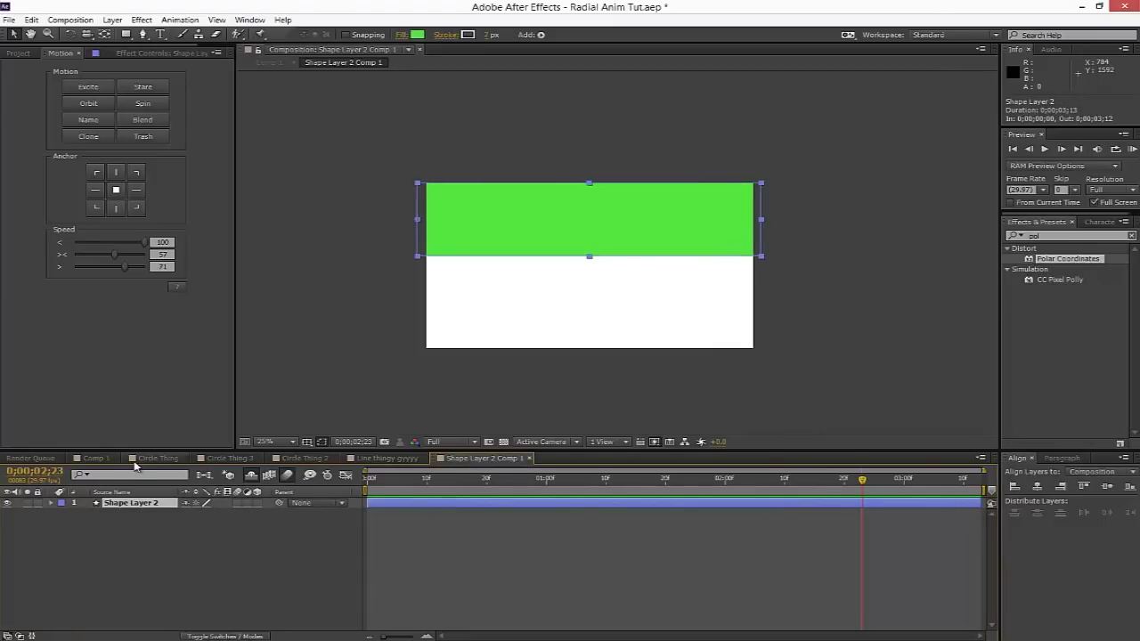
click(96, 459)
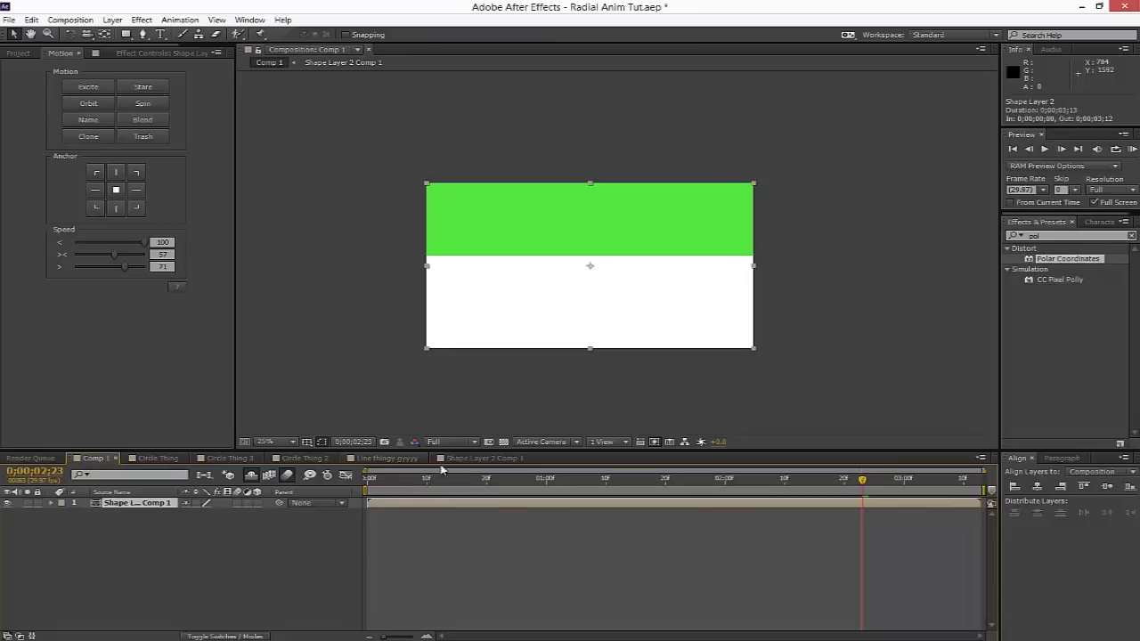
- Apply Polar Coordinates to Shape Layer 2 Comp 1 with Interpolation 100% and Rect to Polar conversion, and scrub through the result
drag(1067, 258, 557, 517)
drag(1047, 254, 692, 501)
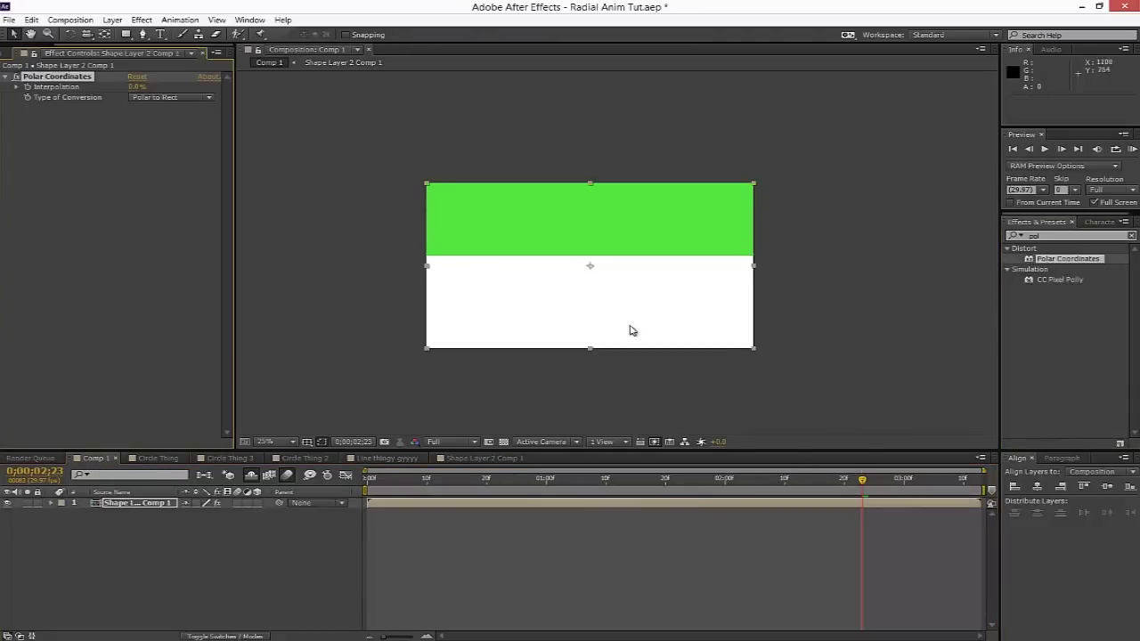
mouse_move(136, 88)
mouse_down()
mouse_move(507, 95)
mouse_move(133, 86)
mouse_up()
click(163, 101)
click(159, 112)
drag(572, 98, 764, 115)
click(895, 232)
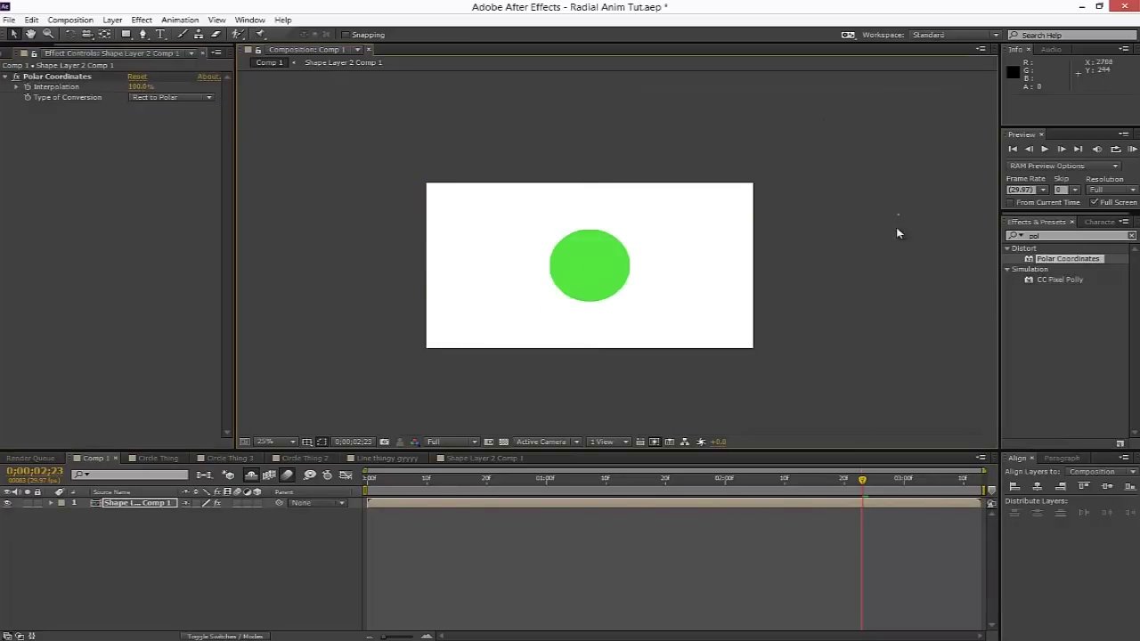
drag(816, 479, 854, 478)
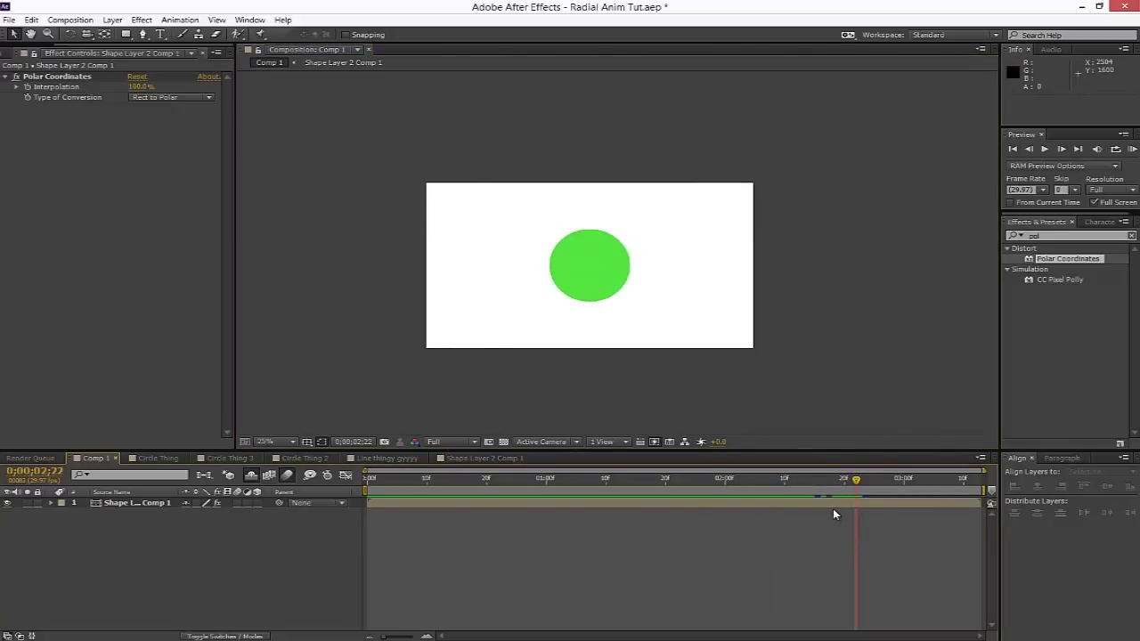
- Examine the green rectangle inside Shape Layer 2 Comp 1 against its polar result, and return to Comp 1
click(832, 504)
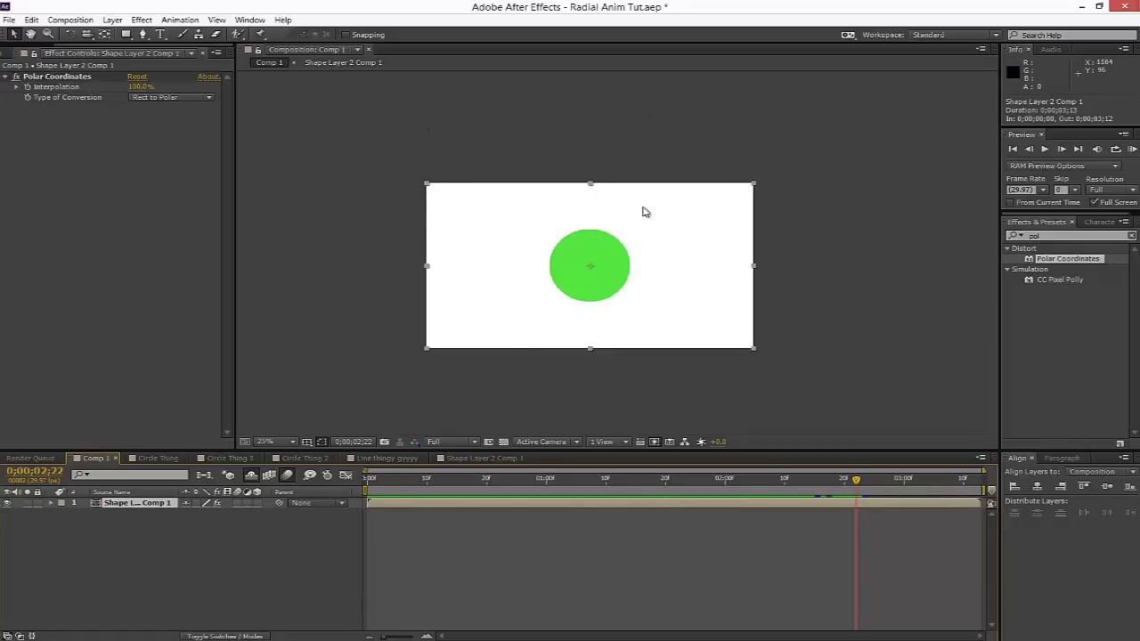
click(554, 374)
click(476, 224)
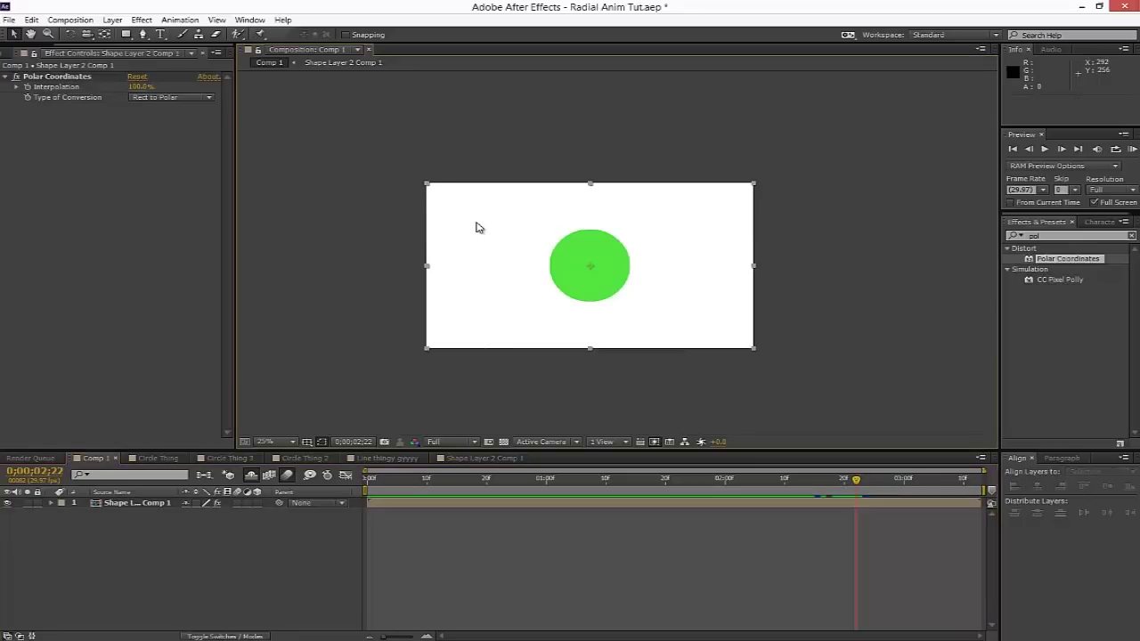
double_click(481, 228)
click(534, 367)
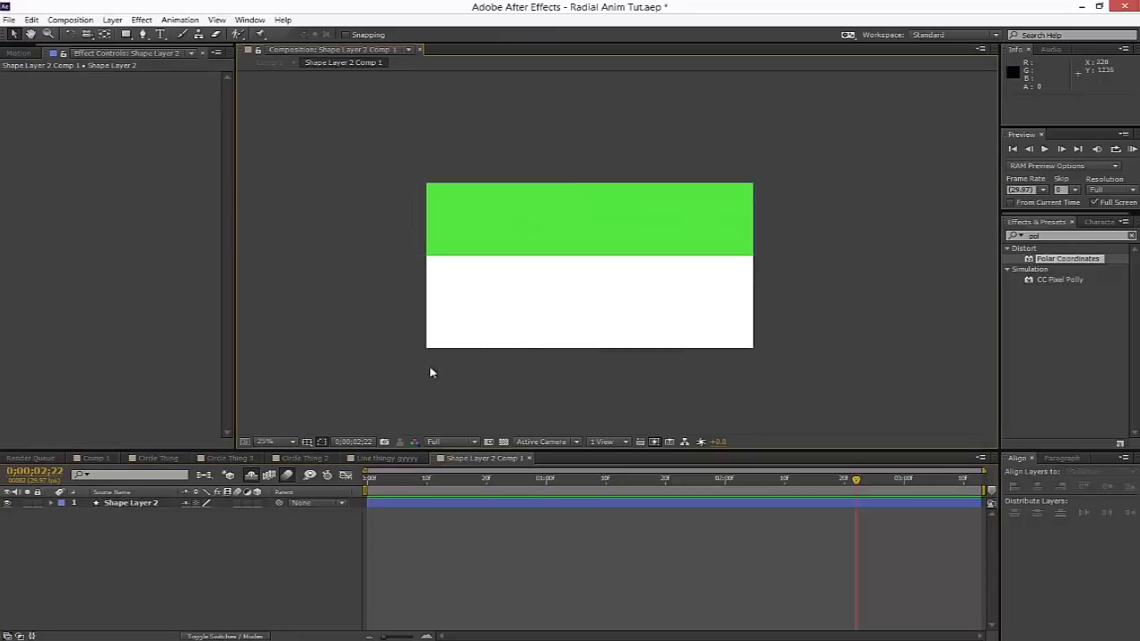
click(228, 458)
click(138, 458)
click(94, 458)
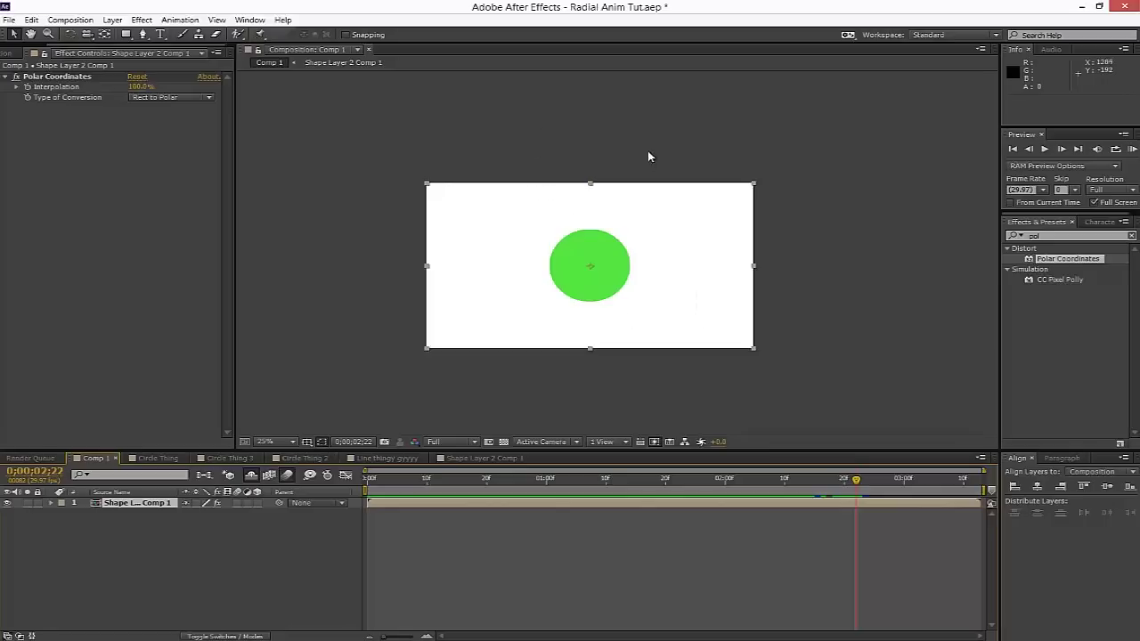
- Reveal the shy layers in Comp 1, turn on the visibility of all hidden layers, and preview the composition
drag(846, 484, 908, 479)
click(250, 475)
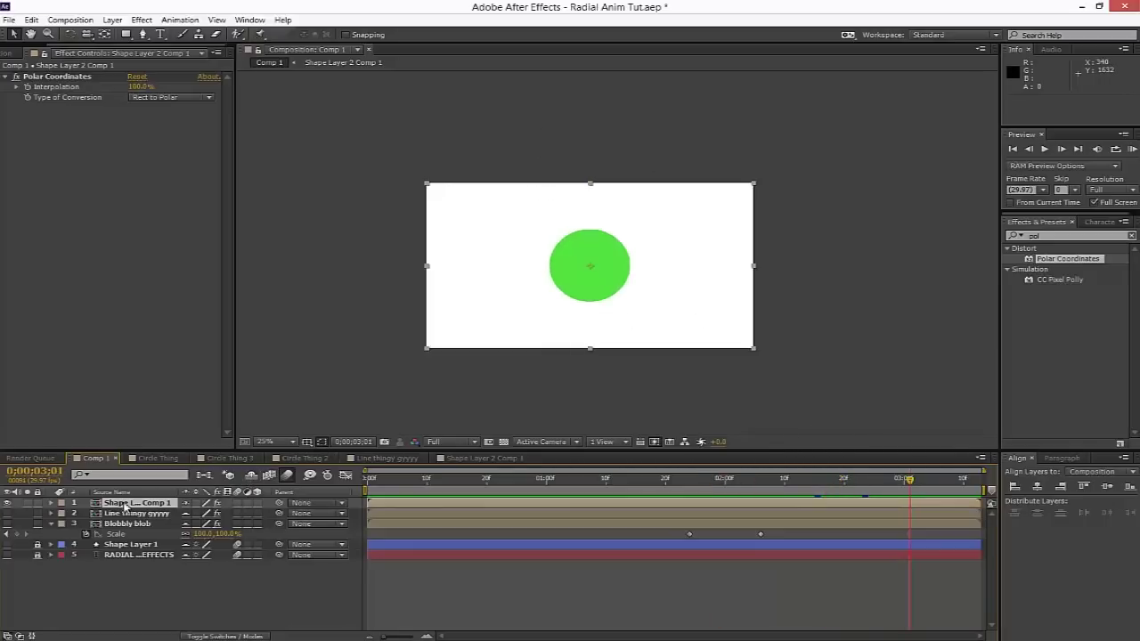
click(7, 516)
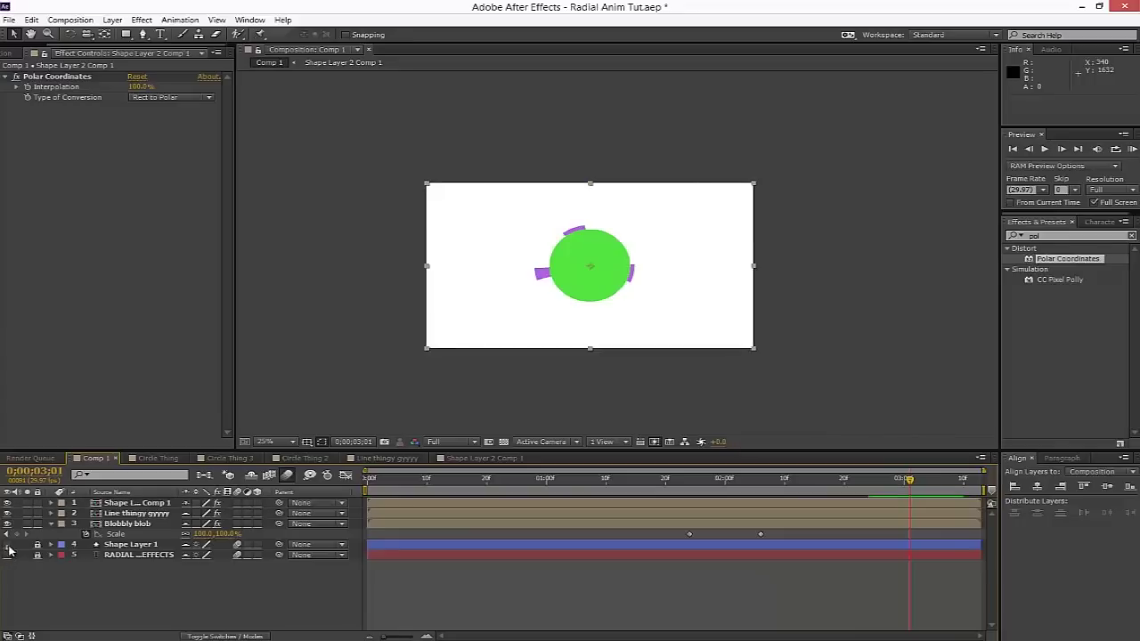
click(7, 554)
key(space)
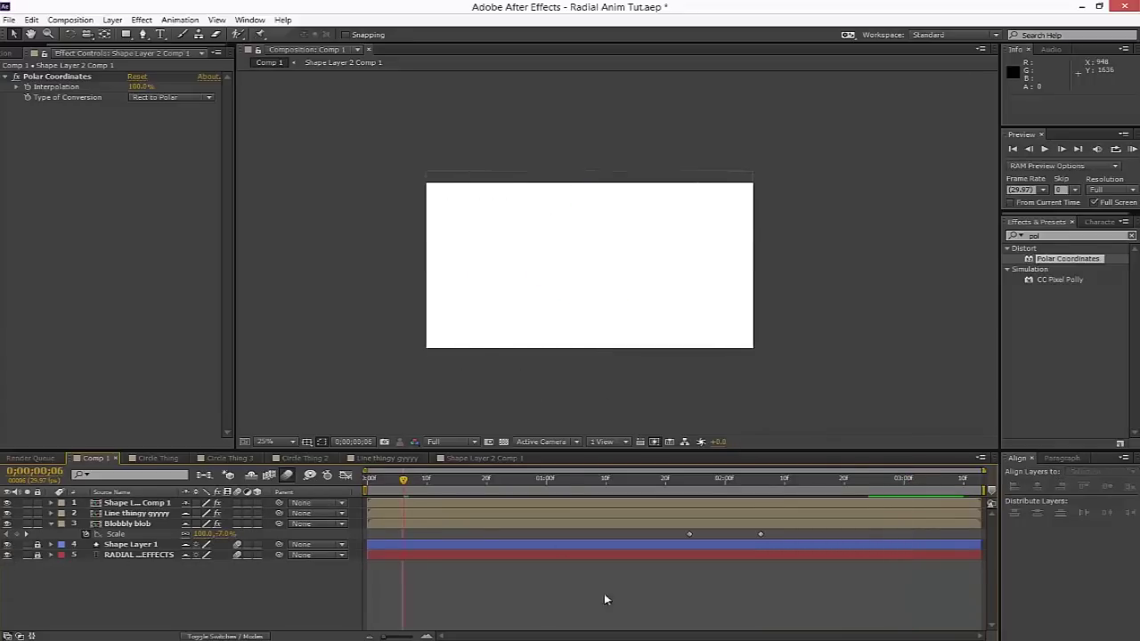
- At 0;00;02;23, move the green circle about 664 px right and the Blobbly blob layer left of the purple ray burst
click(861, 478)
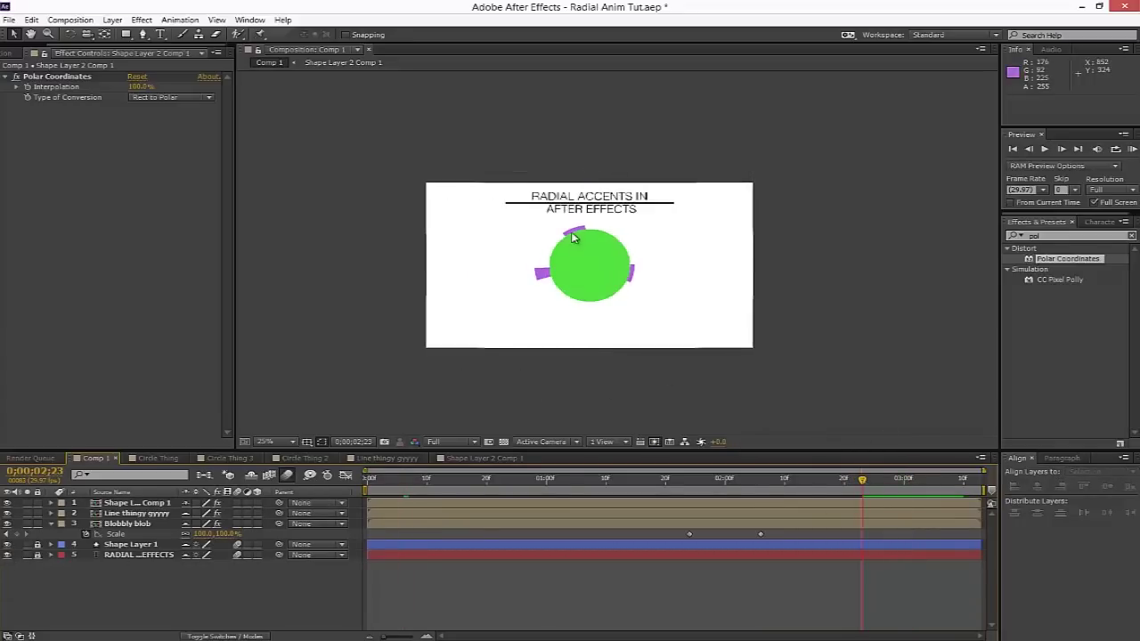
drag(594, 258, 708, 261)
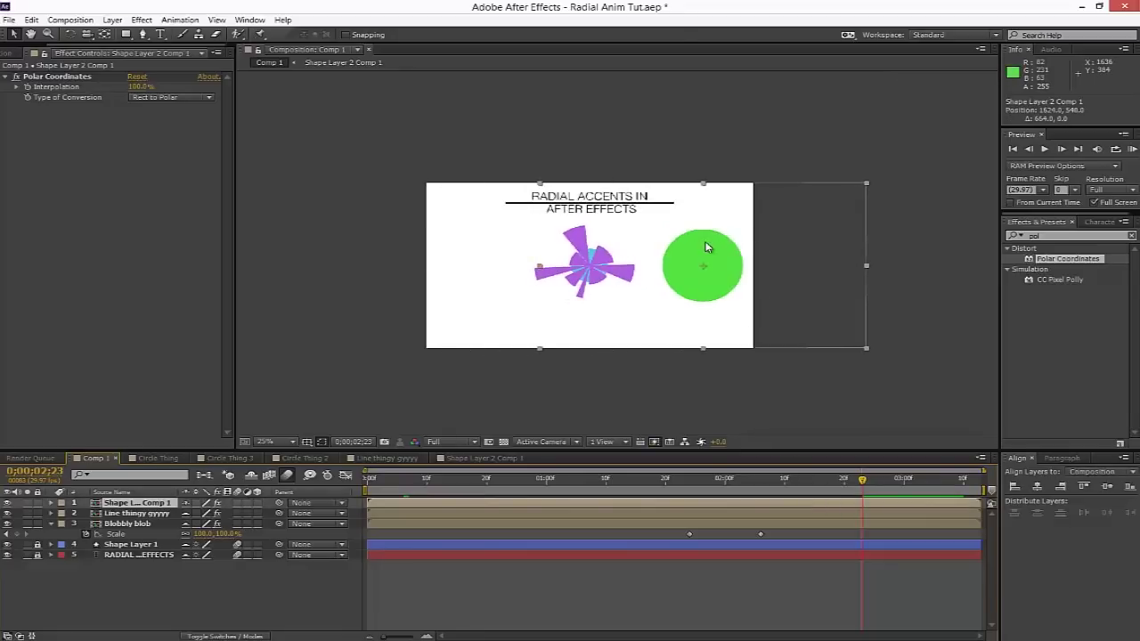
click(760, 536)
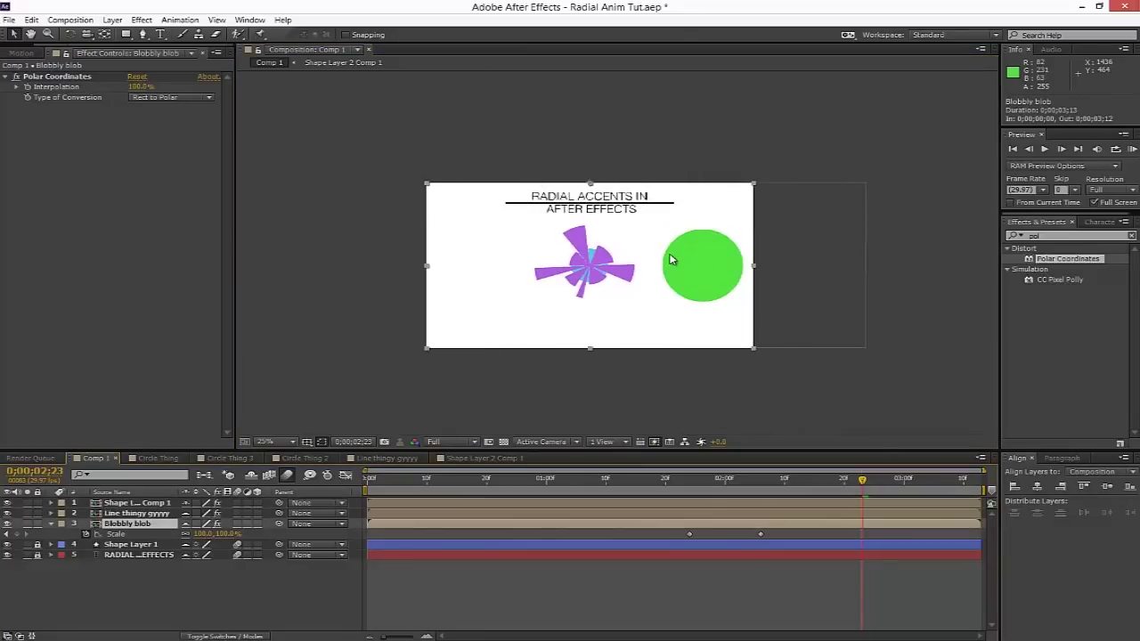
drag(525, 252, 412, 236)
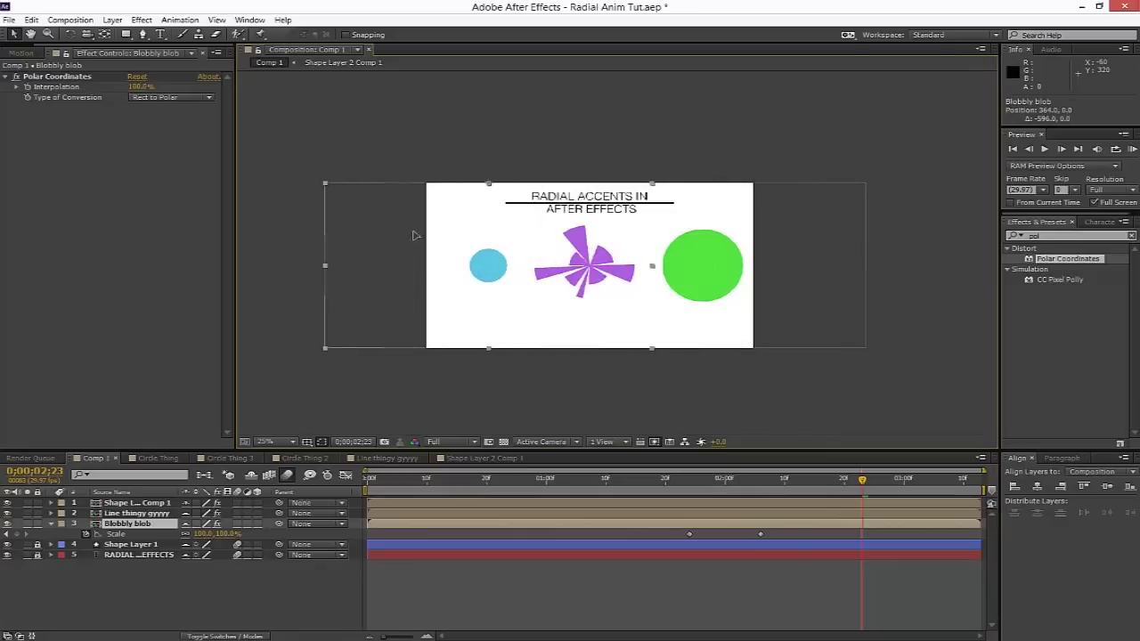
- Scrub through the timeline to review the three radial animations side by side
click(350, 394)
drag(650, 481, 625, 485)
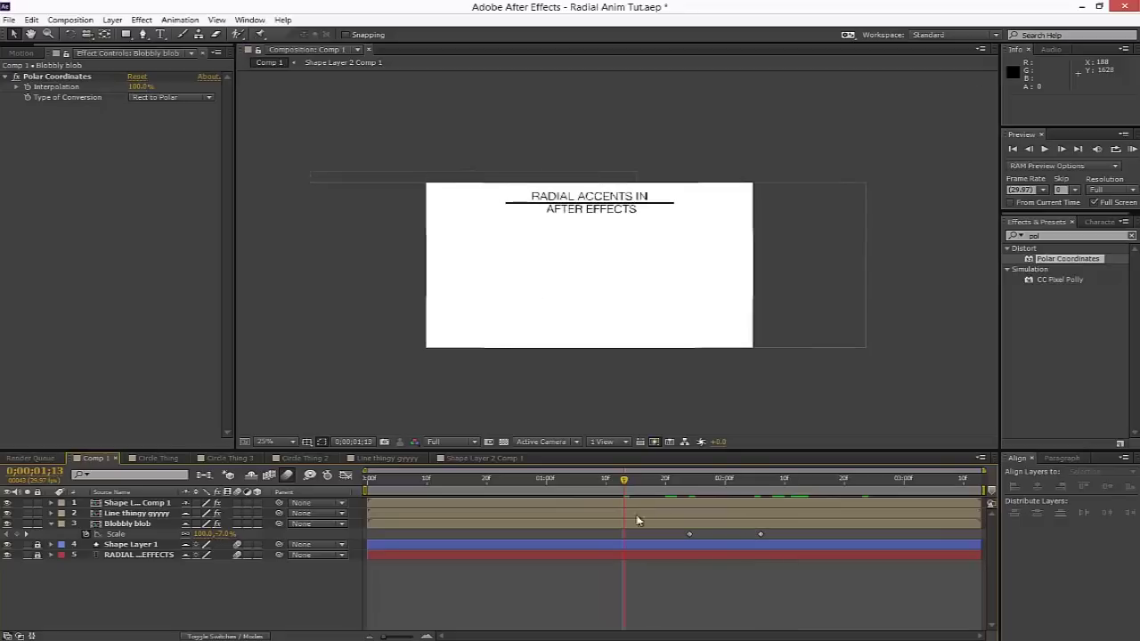
click(636, 526)
click(781, 478)
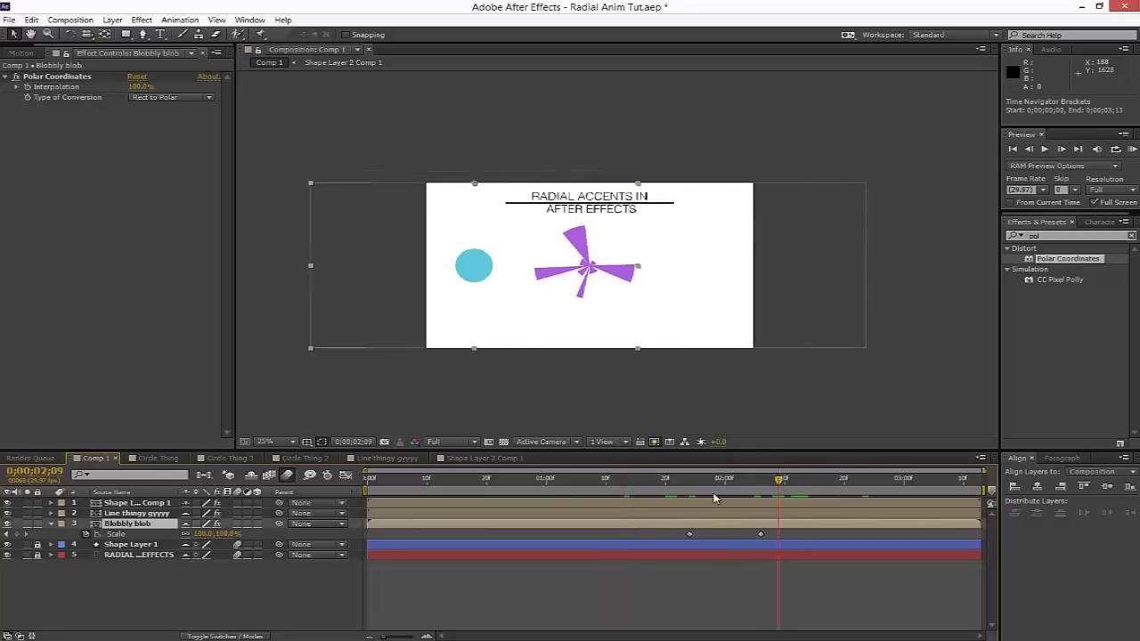
- Remove the Scale keyframes from the Blobbly blob layer, preview the flat source animation inside Blobbly blob, and return to Comp 1
click(86, 534)
double_click(138, 523)
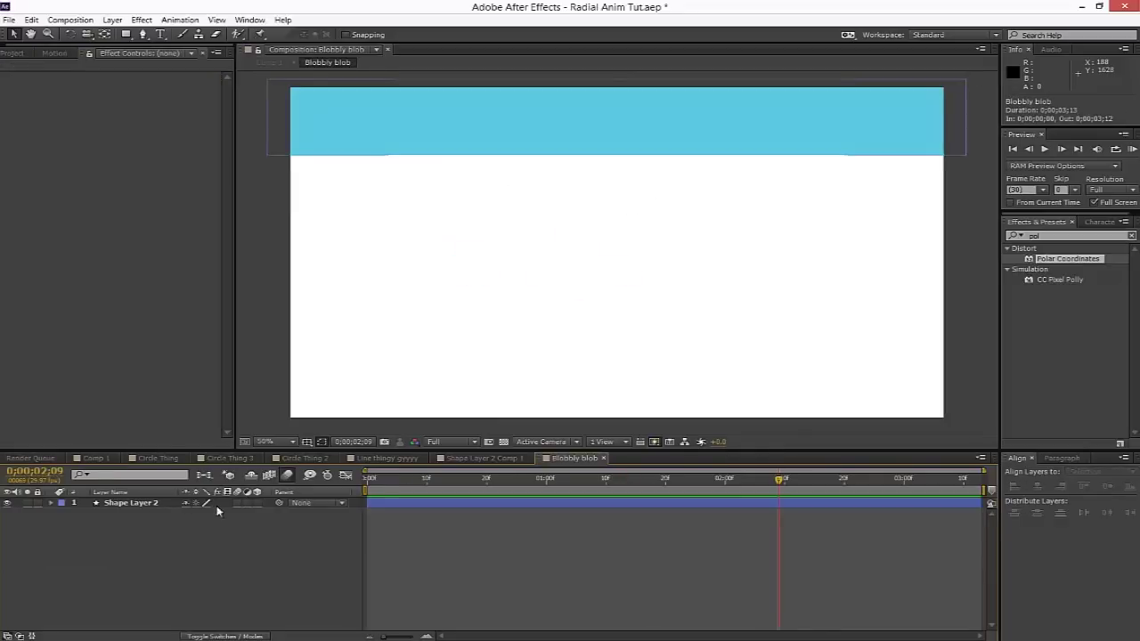
drag(382, 481, 496, 478)
key(space)
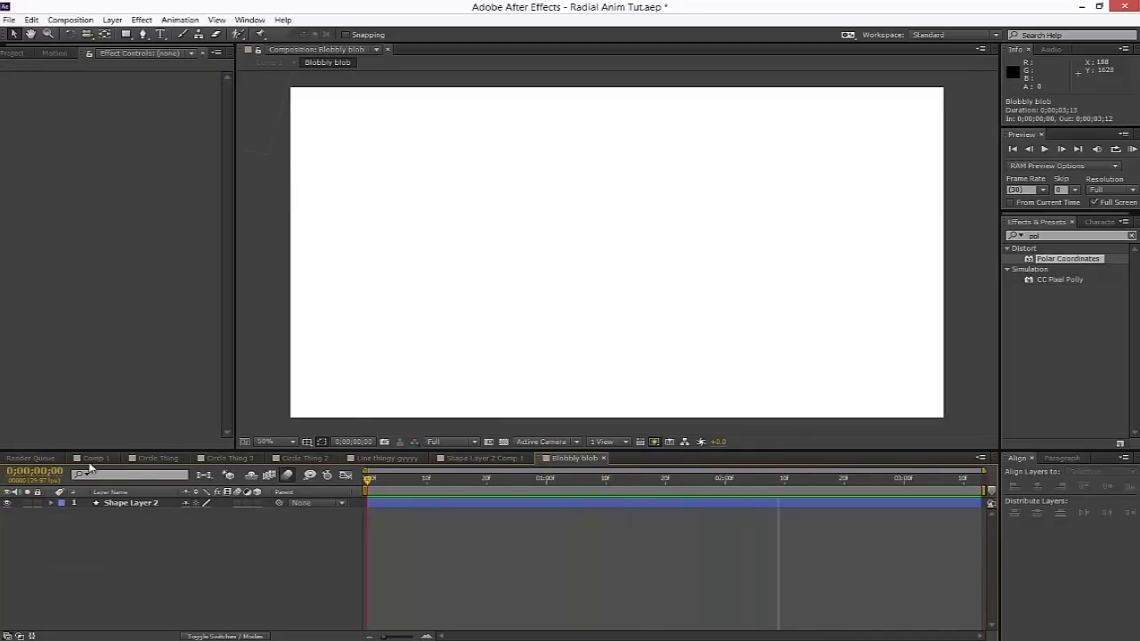
click(36, 458)
click(91, 457)
- At 0;00;01;17, enable motion blur on the three precomp layers in Comp 1 and on Shape Layer 2 inside Blobbly blob
mouse_move(630, 482)
mouse_down()
mouse_move(610, 482)
mouse_move(784, 482)
mouse_move(647, 481)
mouse_up()
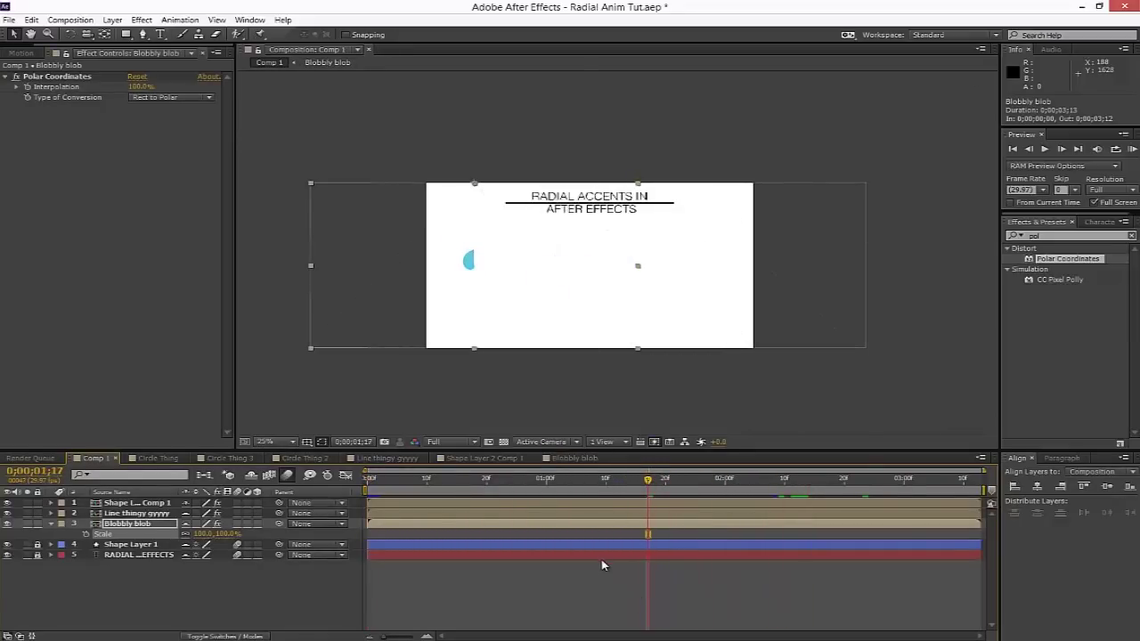
drag(243, 528, 241, 496)
double_click(118, 524)
click(238, 503)
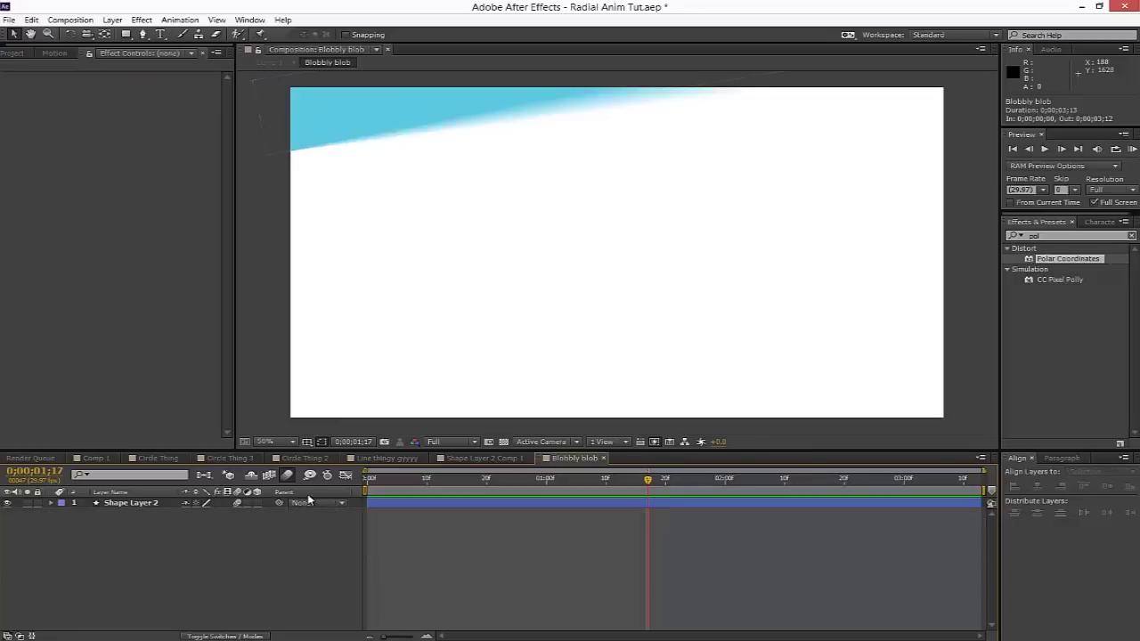
- Enable motion blur on all shape layers inside Line thingy gyyyy and Shape Layer 2 Comp 1, and return to Comp 1
click(92, 457)
click(388, 457)
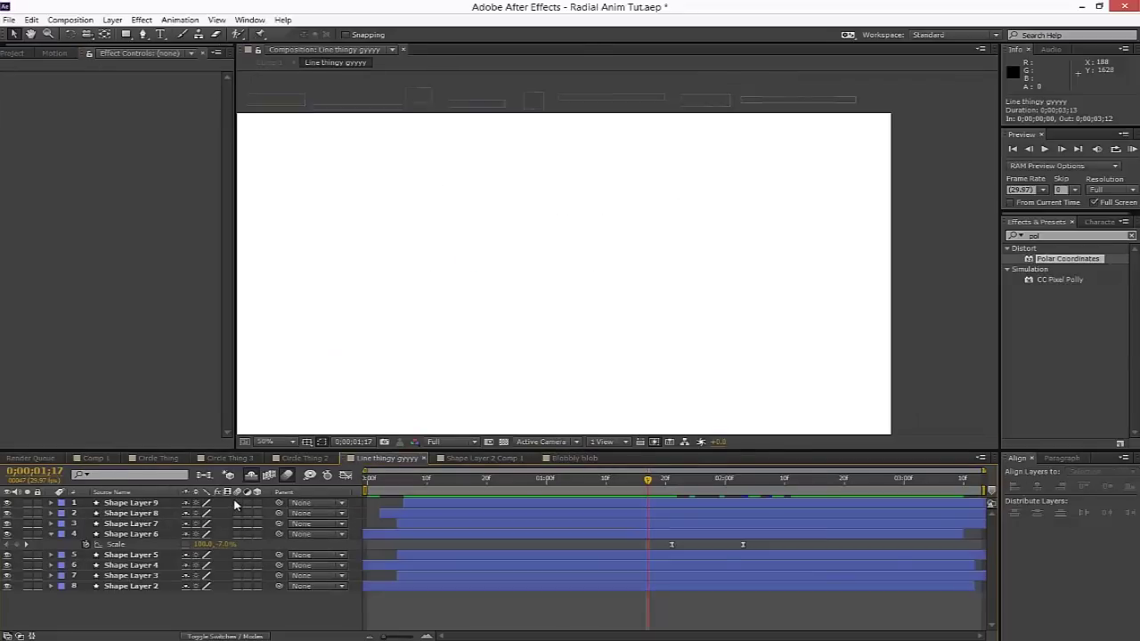
click(96, 458)
double_click(136, 503)
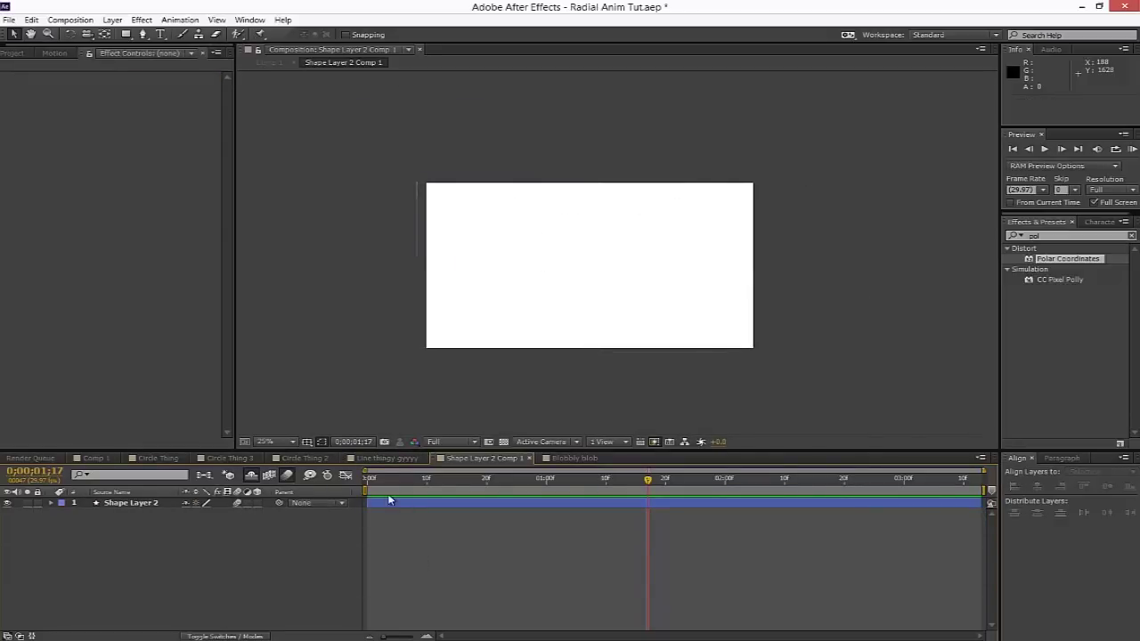
click(94, 458)
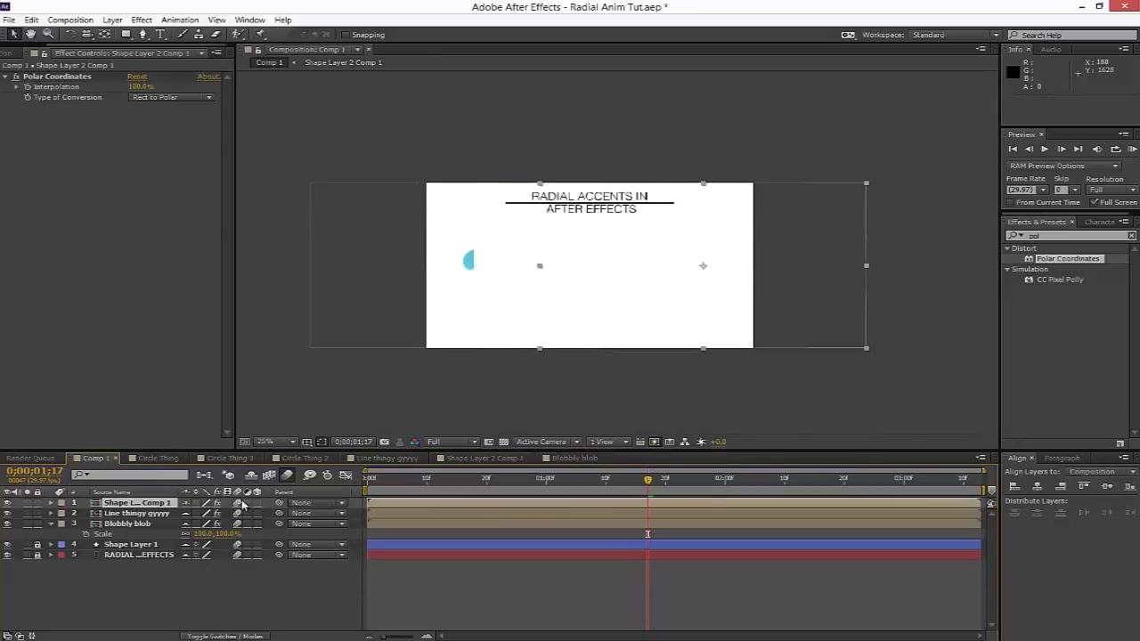
- RAM-preview Comp 1 from 0;00;01;09 to check the motion blur on the three radial accents
click(600, 478)
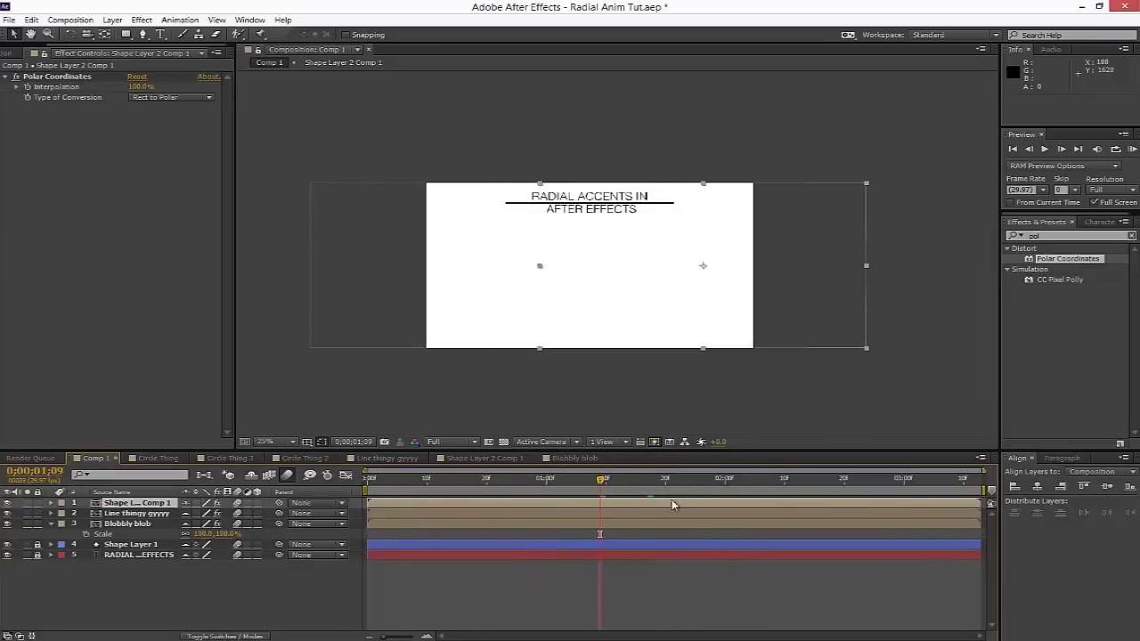
key(KP_0)
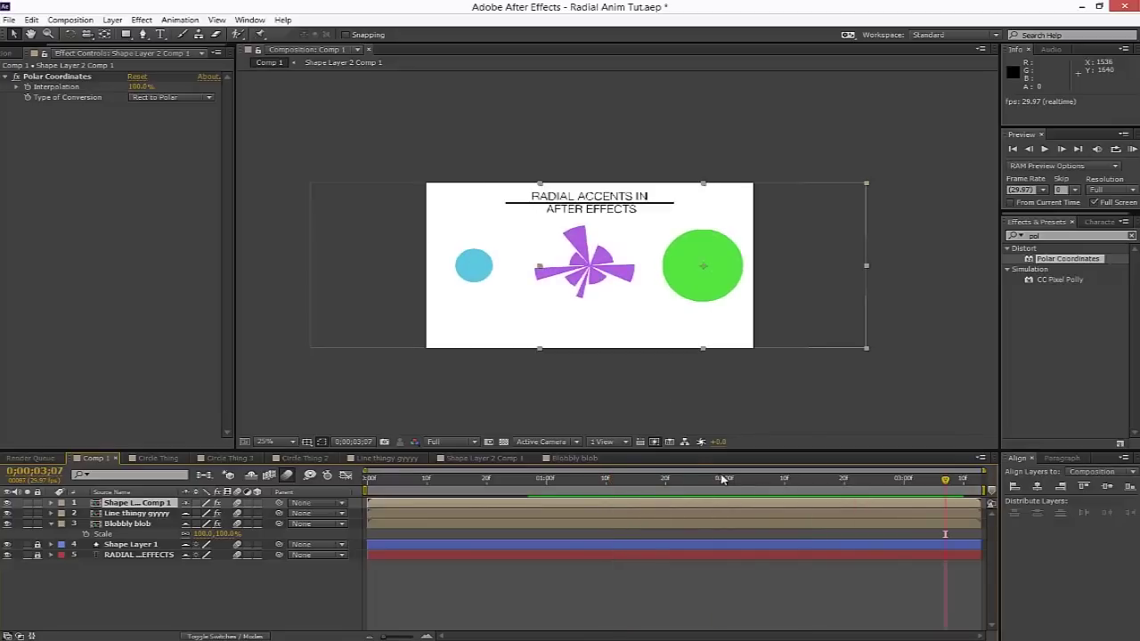
click(718, 582)
- At 0;00;02;10, examine the flat source shapes in Line thingy gyyyy and the Circle Thing compositions, and return to Comp 1
mouse_move(784, 481)
mouse_down()
mouse_move(755, 481)
mouse_move(781, 482)
mouse_up()
double_click(758, 515)
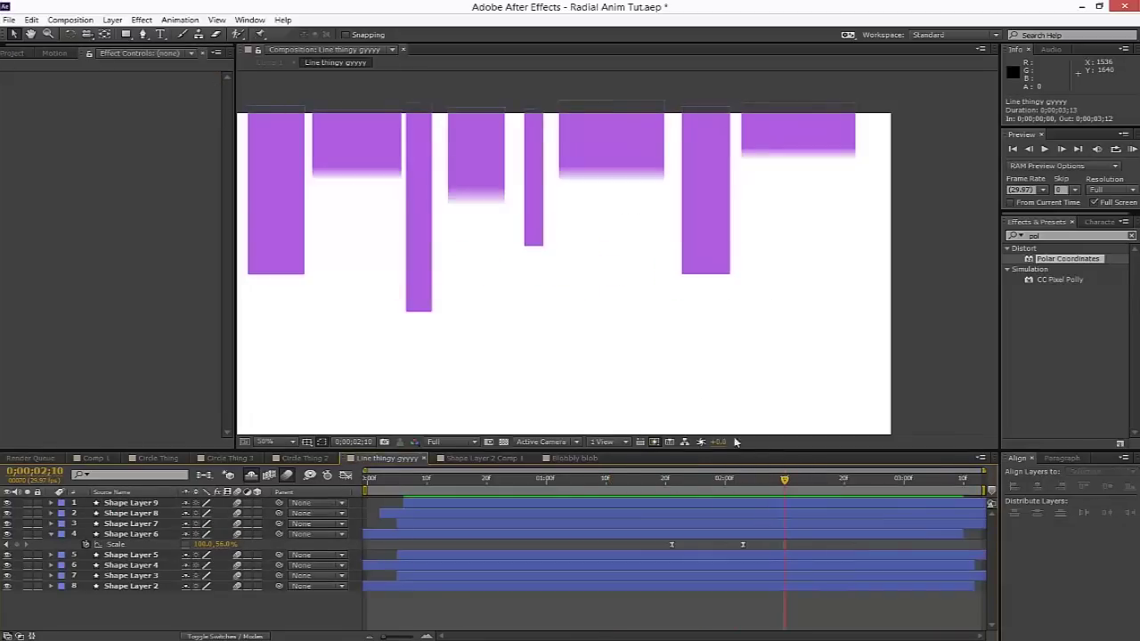
key(shift+comma)
key(shift+comma)
key(shift+comma)
key(shift+comma)
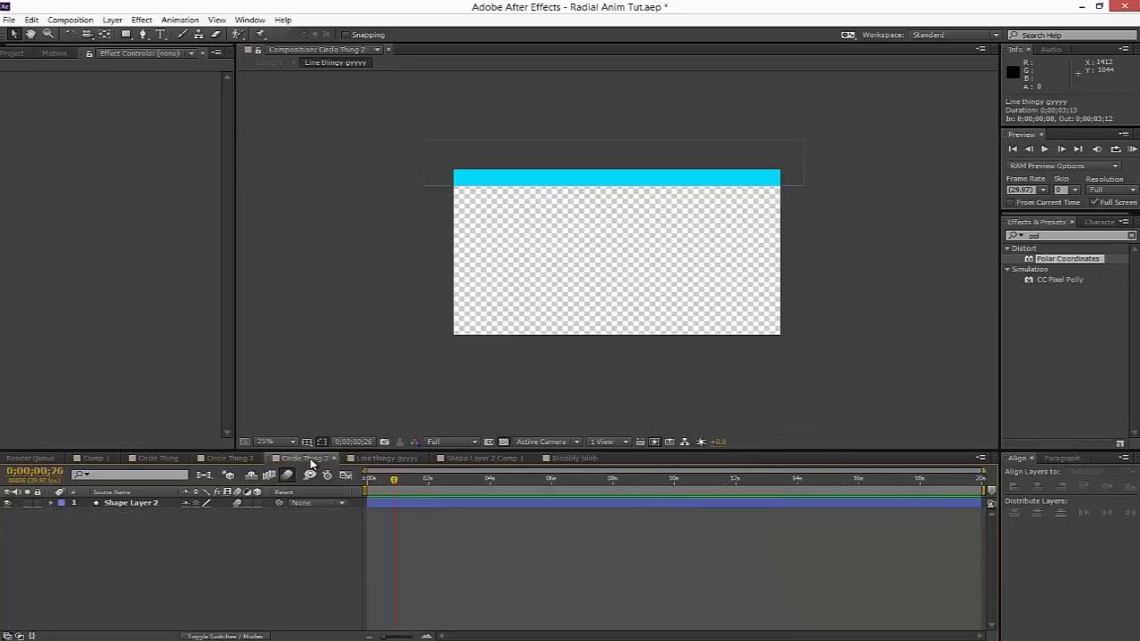
key(shift+period)
key(shift+period)
key(shift+period)
key(shift+period)
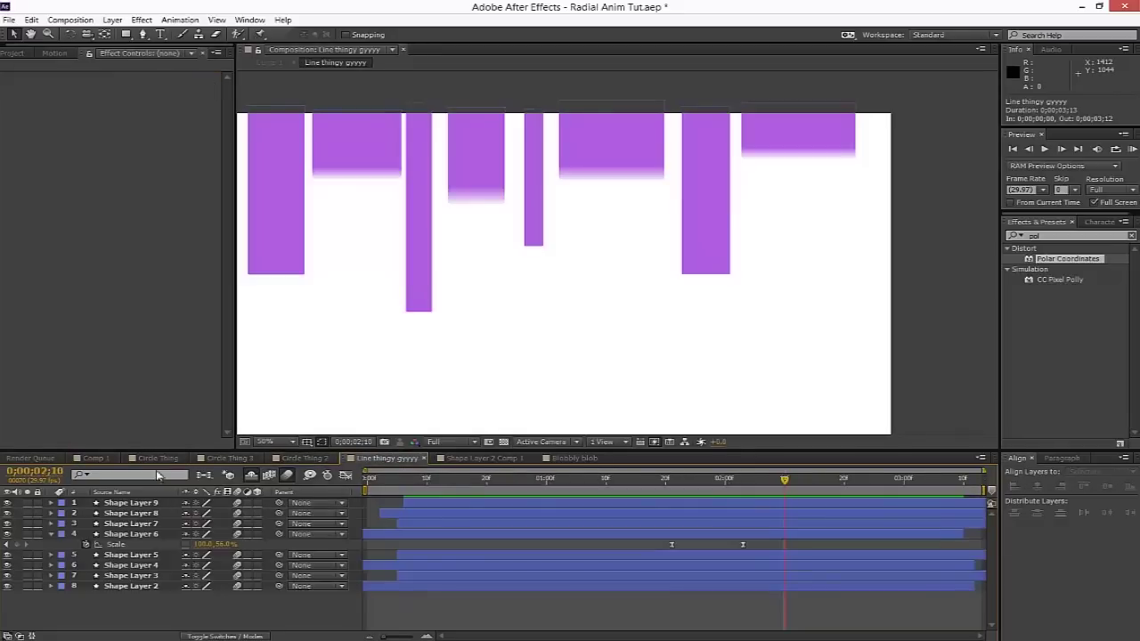
click(230, 458)
click(157, 458)
click(89, 462)
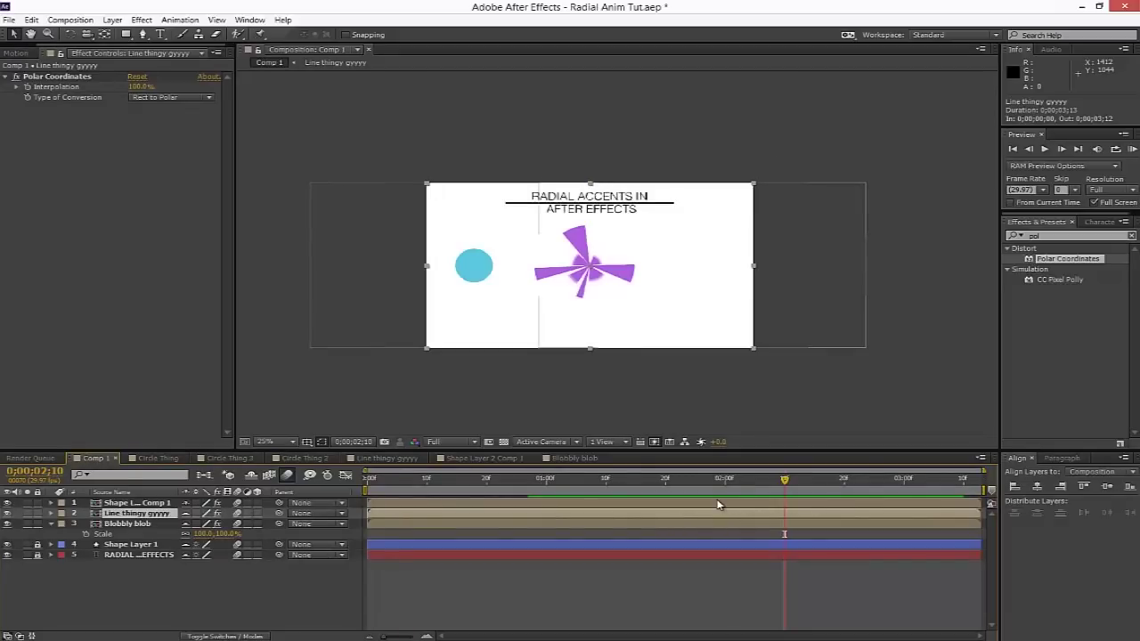
- Pre-compose the Line thingy gyyyy layer as Line thingy gyyyy Comp 1, moving all attributes into the new composition
key(ctrl+shift+c)
click(530, 290)
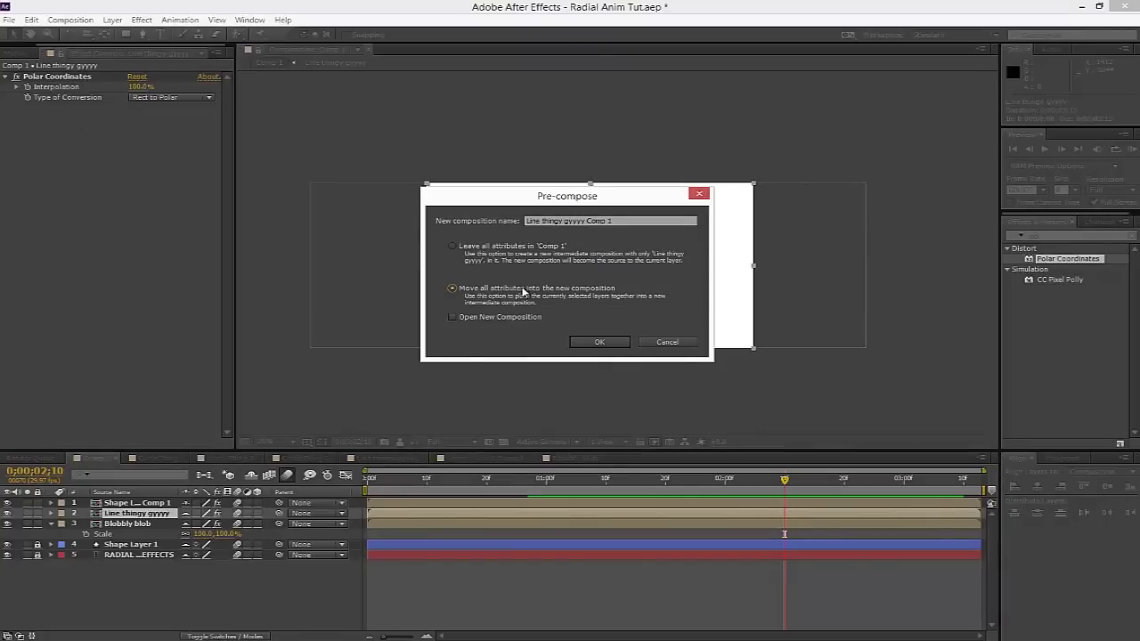
click(590, 346)
- Try Polar Coordinates with Polar to Rect at 100% interpolation on Line thingy gyyyy Comp 1 and scrub through the frames
drag(1078, 262, 730, 515)
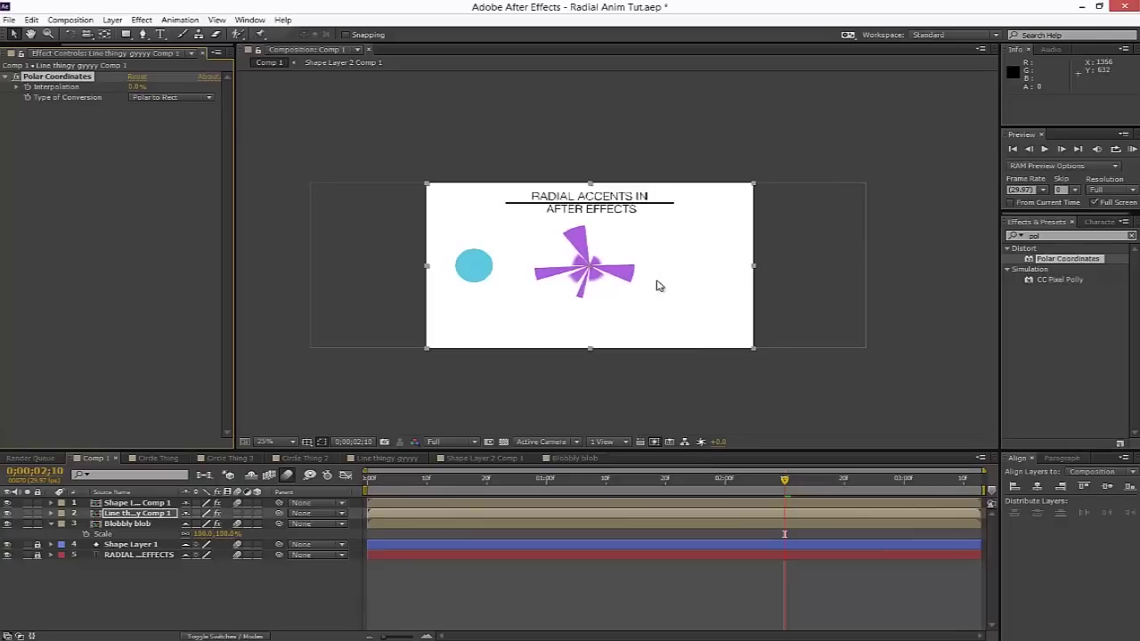
drag(138, 86, 374, 86)
click(790, 482)
mouse_move(801, 486)
mouse_down()
mouse_move(850, 485)
mouse_move(699, 486)
mouse_move(808, 486)
mouse_up()
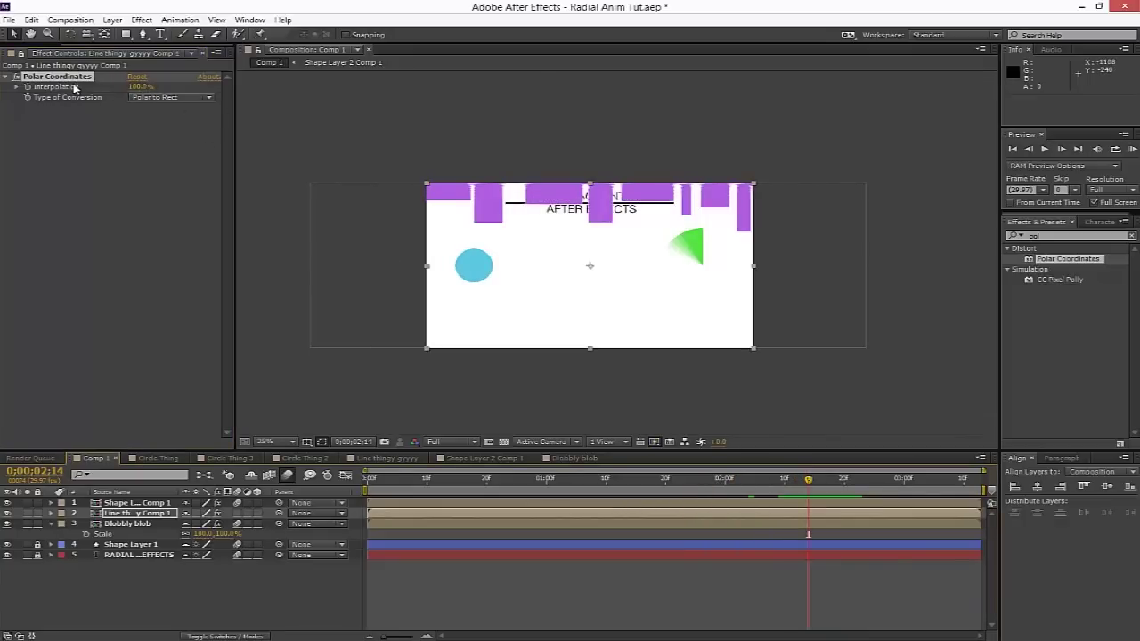
drag(820, 480, 873, 475)
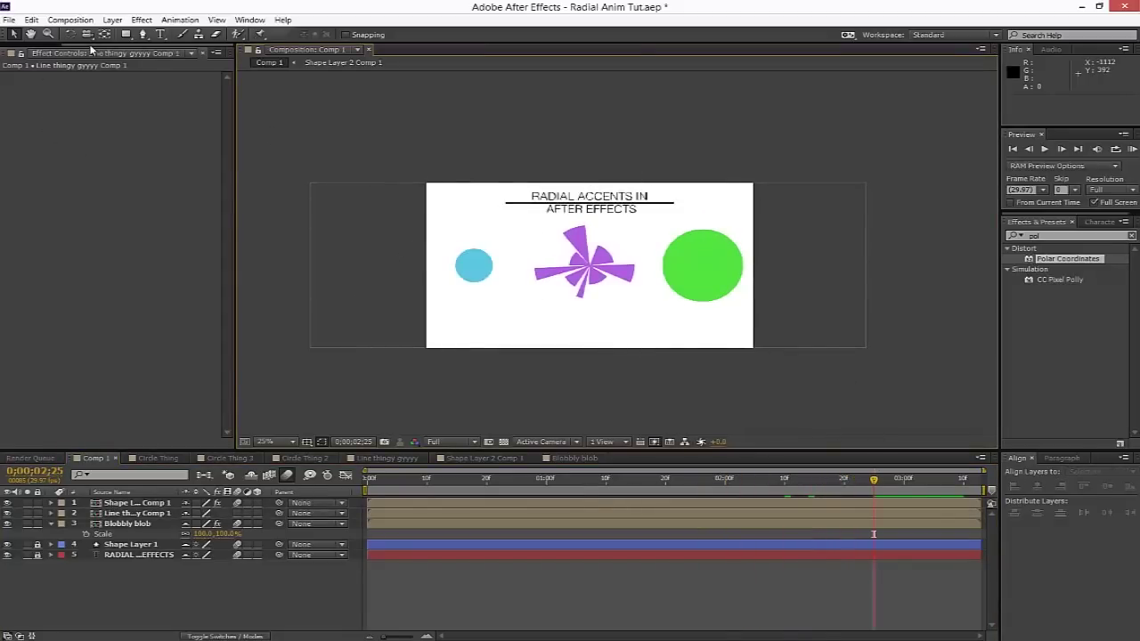
- Create a new 1920 x 1080 composition at 29.97 fps for the Chrome logo
scroll(89, 52, up, 2)
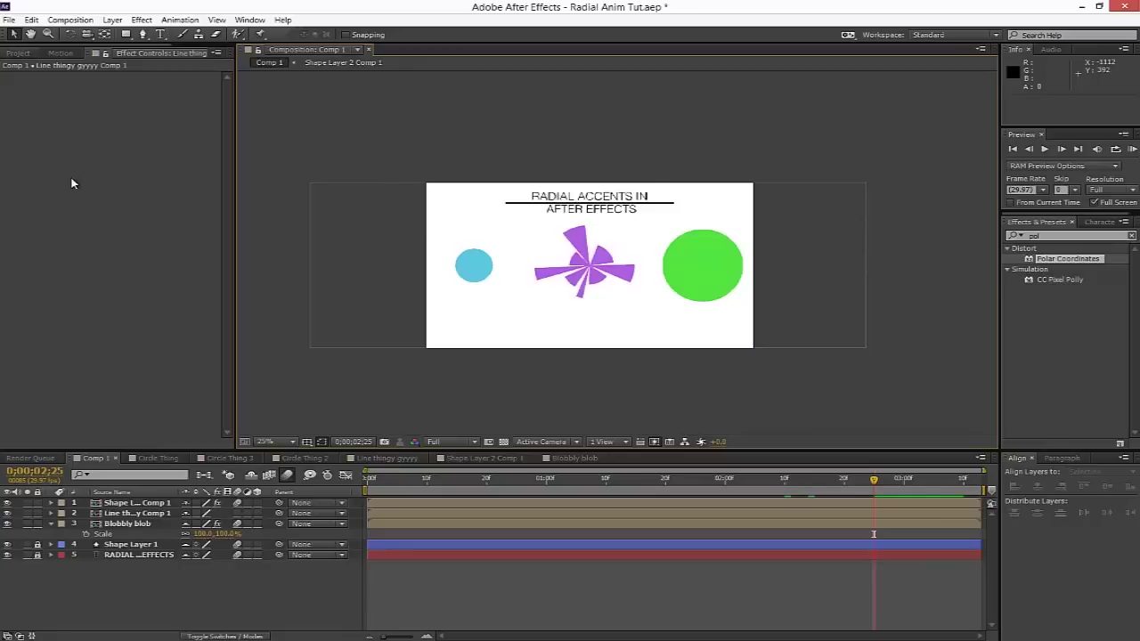
click(22, 54)
click(54, 173)
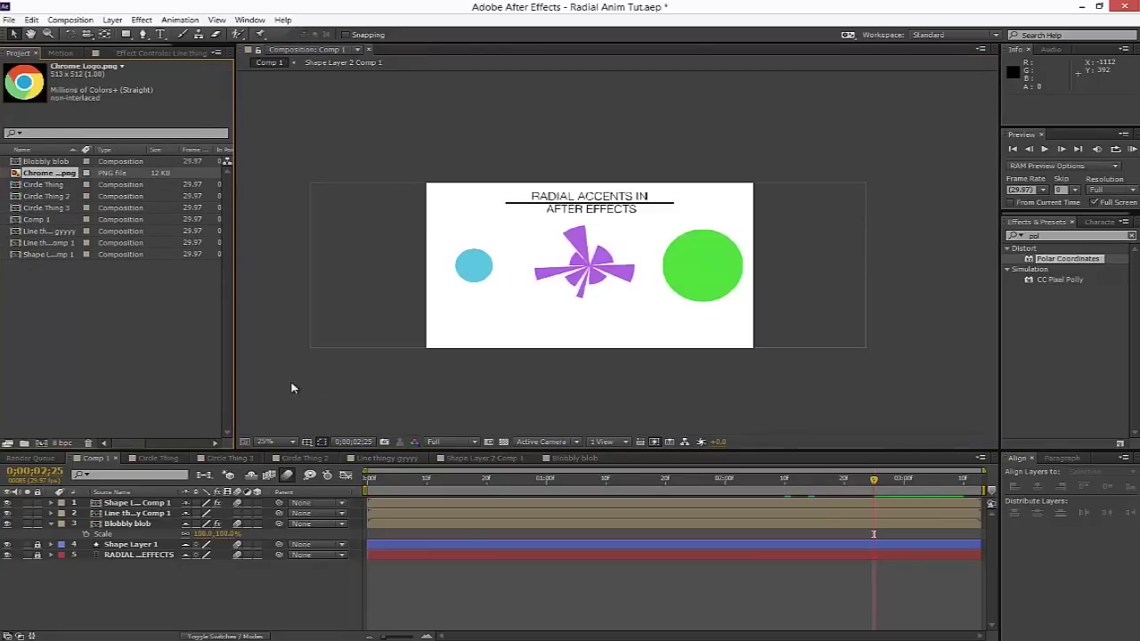
click(641, 614)
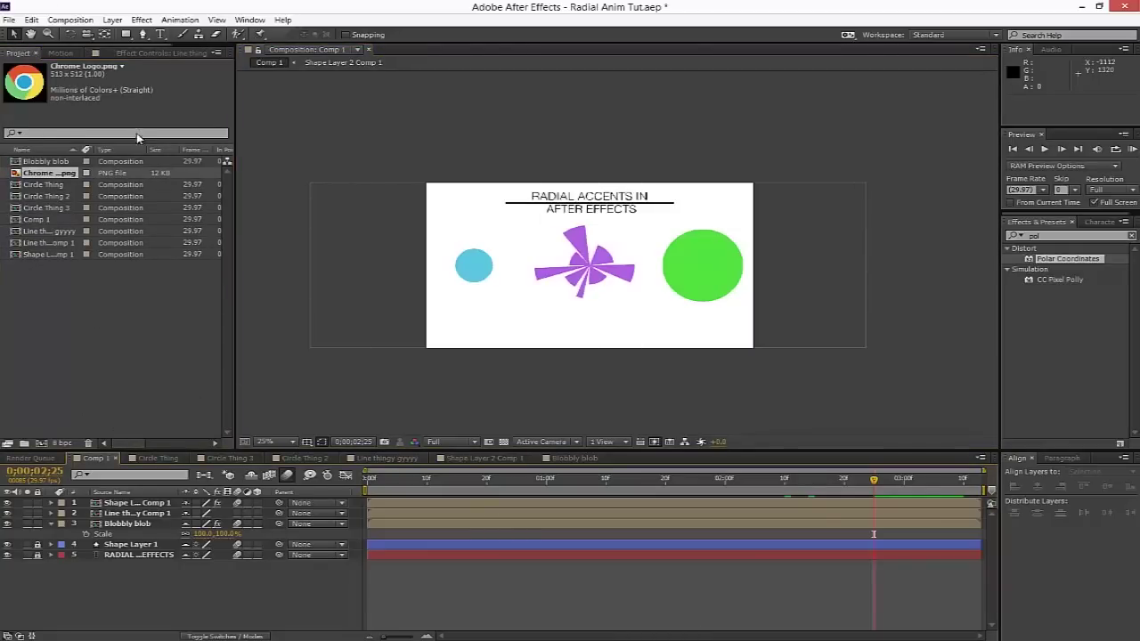
click(70, 19)
click(80, 32)
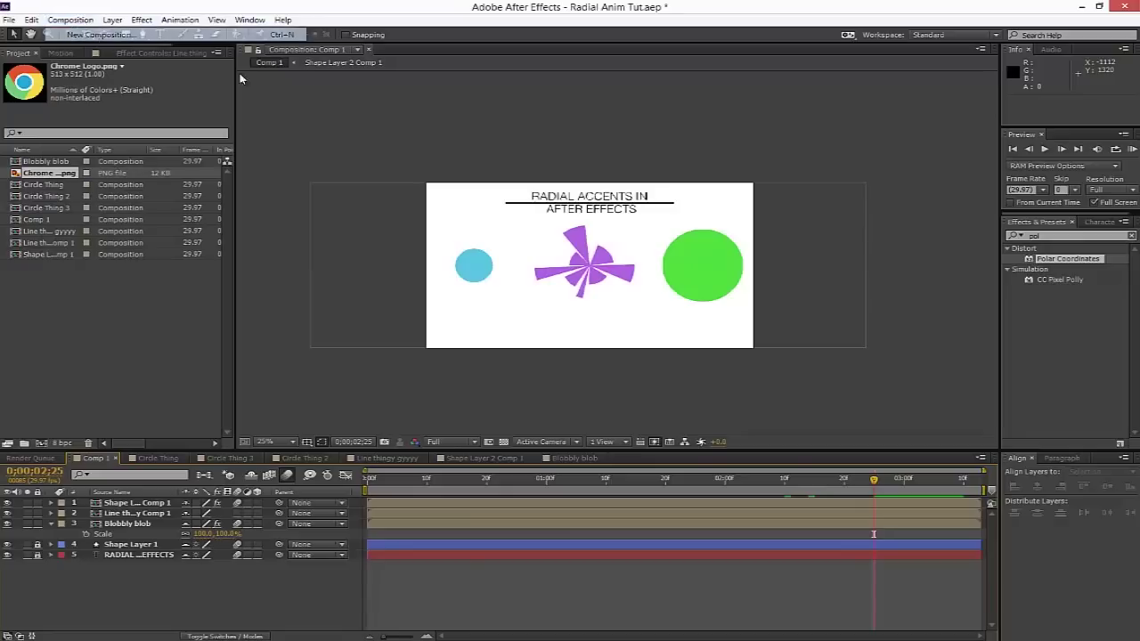
click(398, 328)
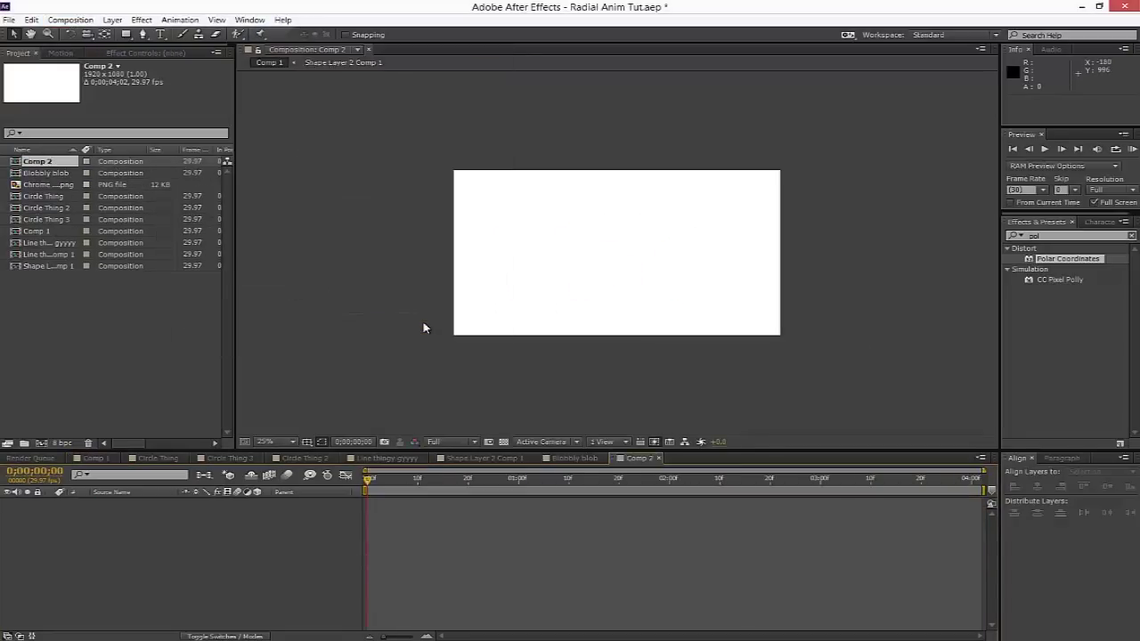
- Add Chrome Logo.png to Comp 2, enlarge it to nearly the full frame height, and position it around the frame's centre
drag(59, 174, 435, 508)
drag(354, 502, 724, 341)
drag(687, 277, 675, 268)
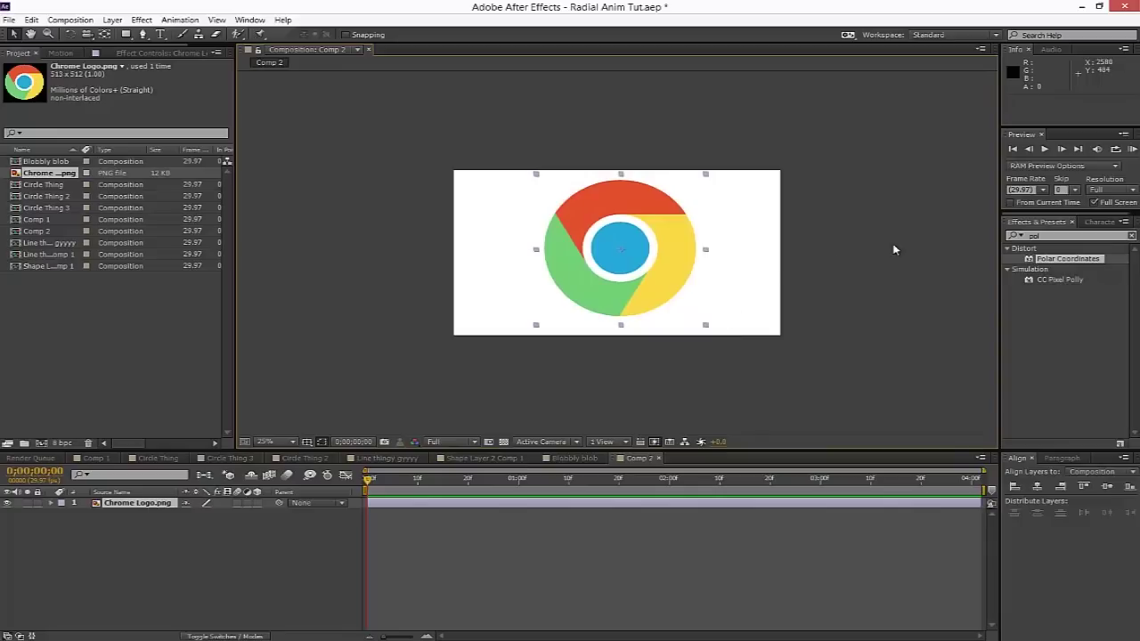
drag(611, 228, 612, 241)
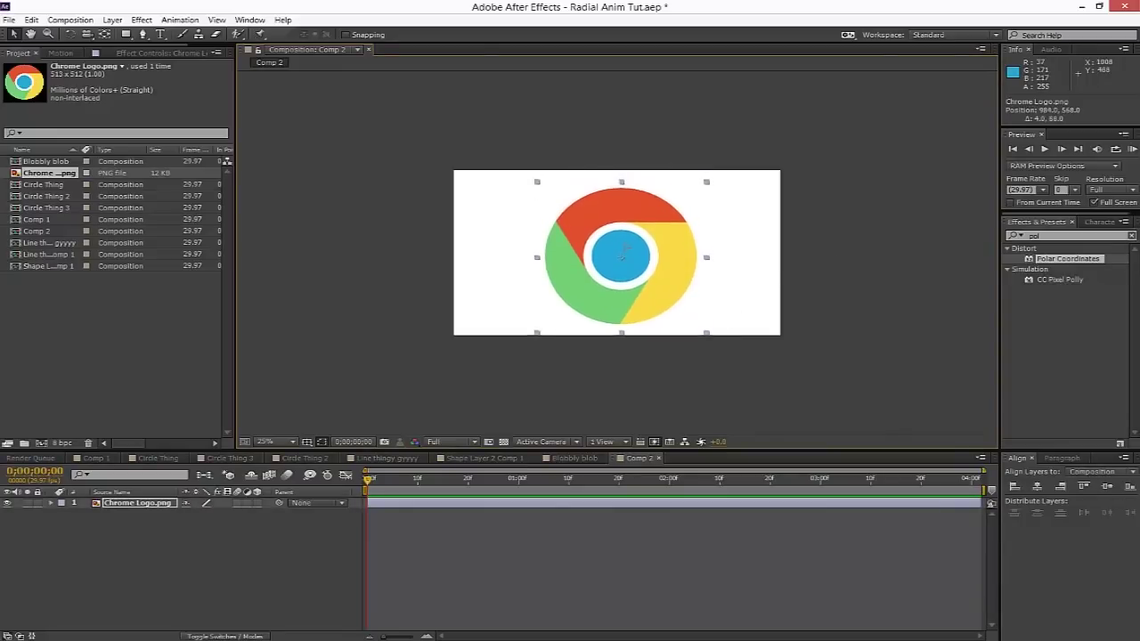
click(730, 258)
key(period)
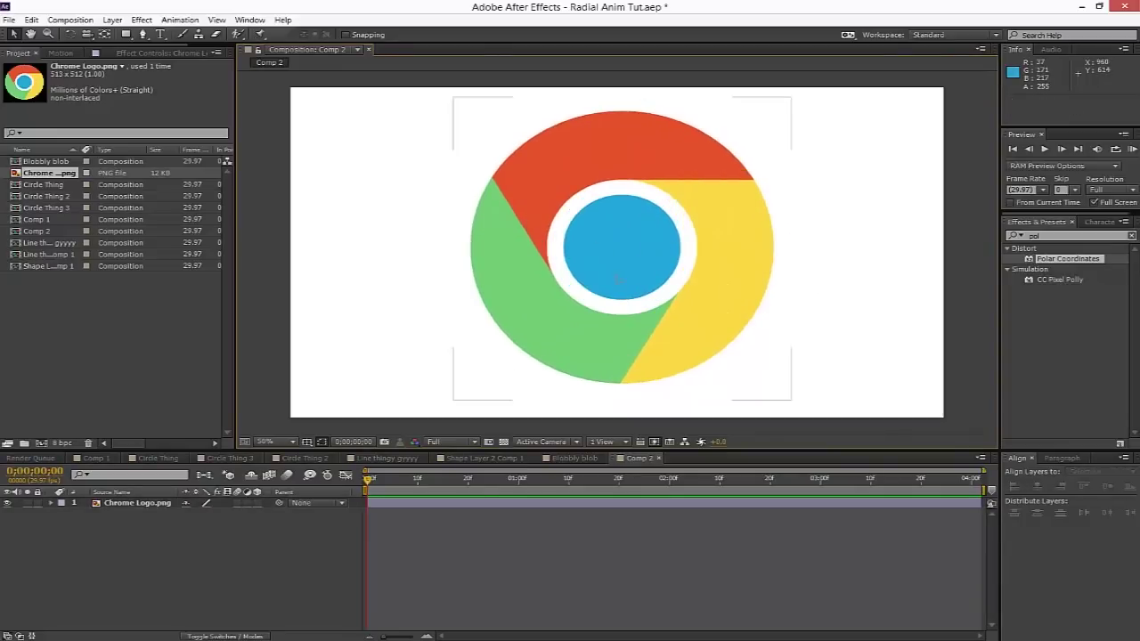
click(617, 279)
click(339, 532)
- At 0;00;00;10, apply Polar Coordinates to the Chrome logo with Polar to Rect conversion and 100% interpolation
click(435, 504)
drag(494, 479, 418, 474)
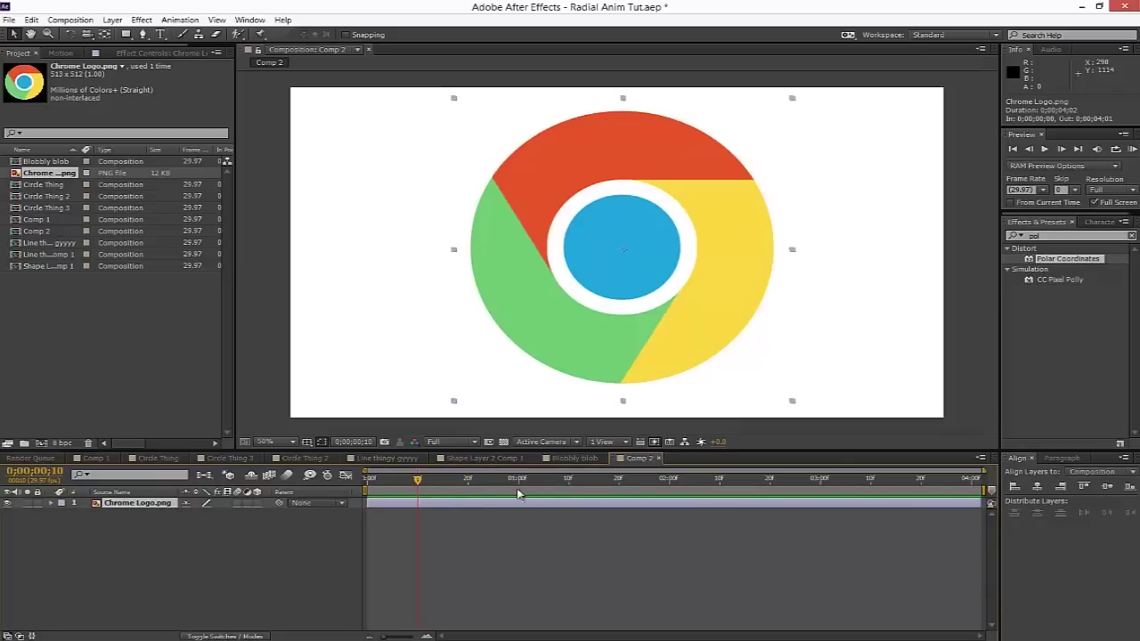
drag(1077, 265, 418, 505)
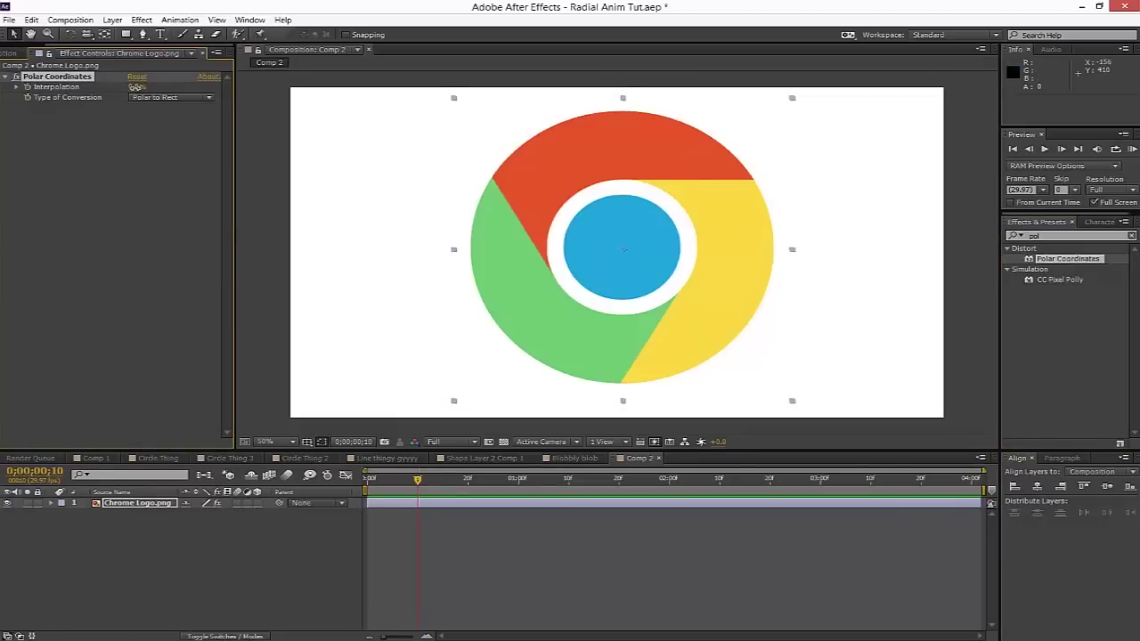
click(156, 97)
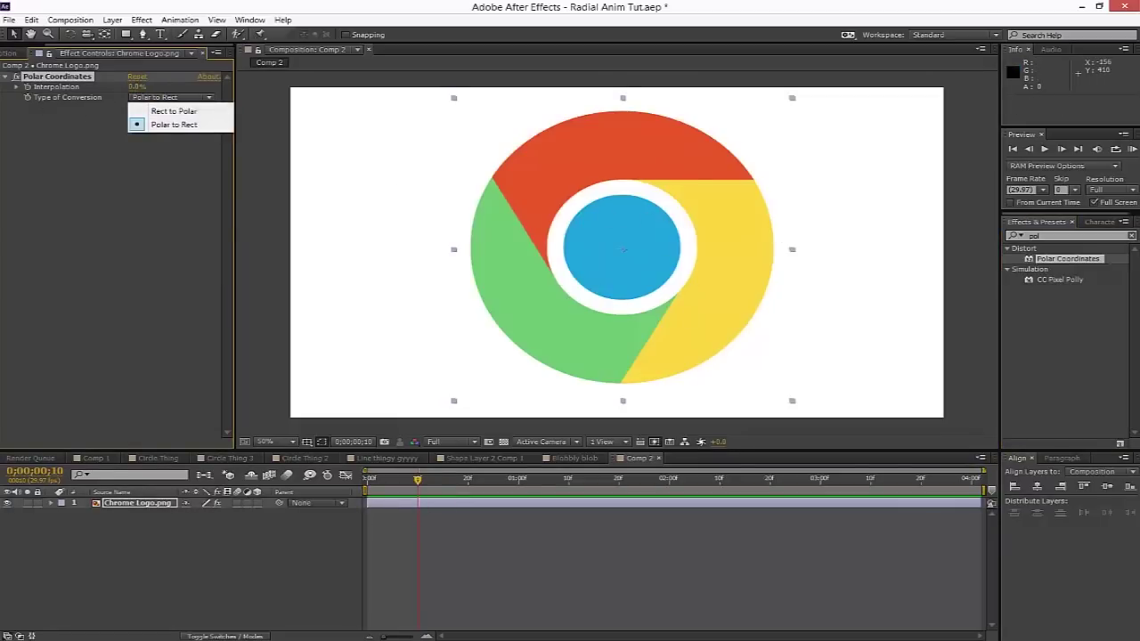
click(153, 94)
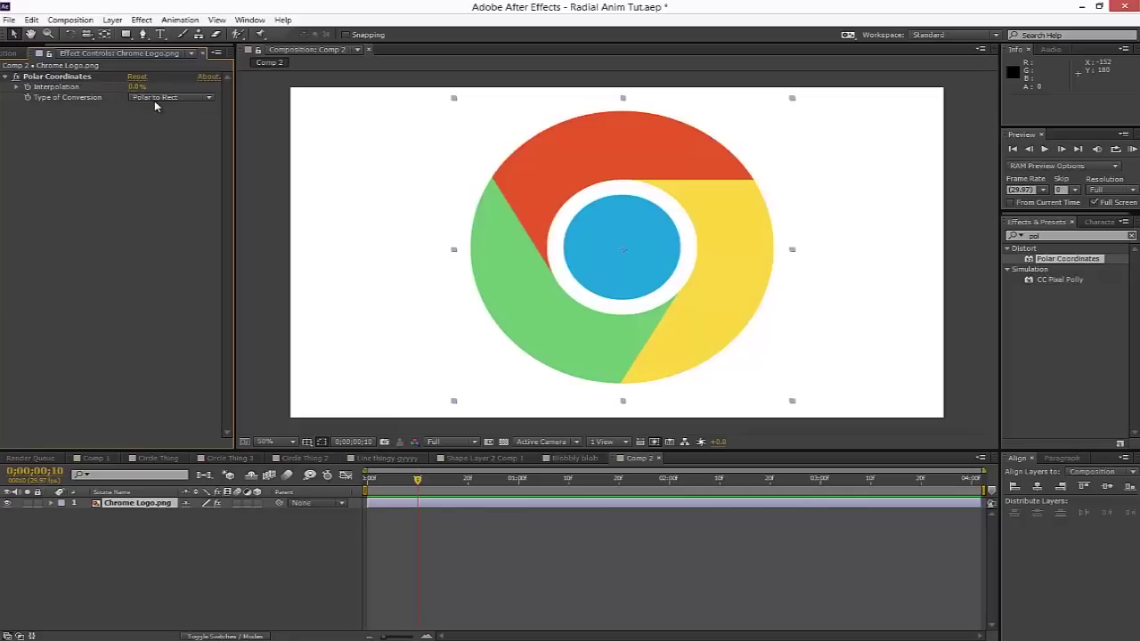
drag(136, 90, 414, 82)
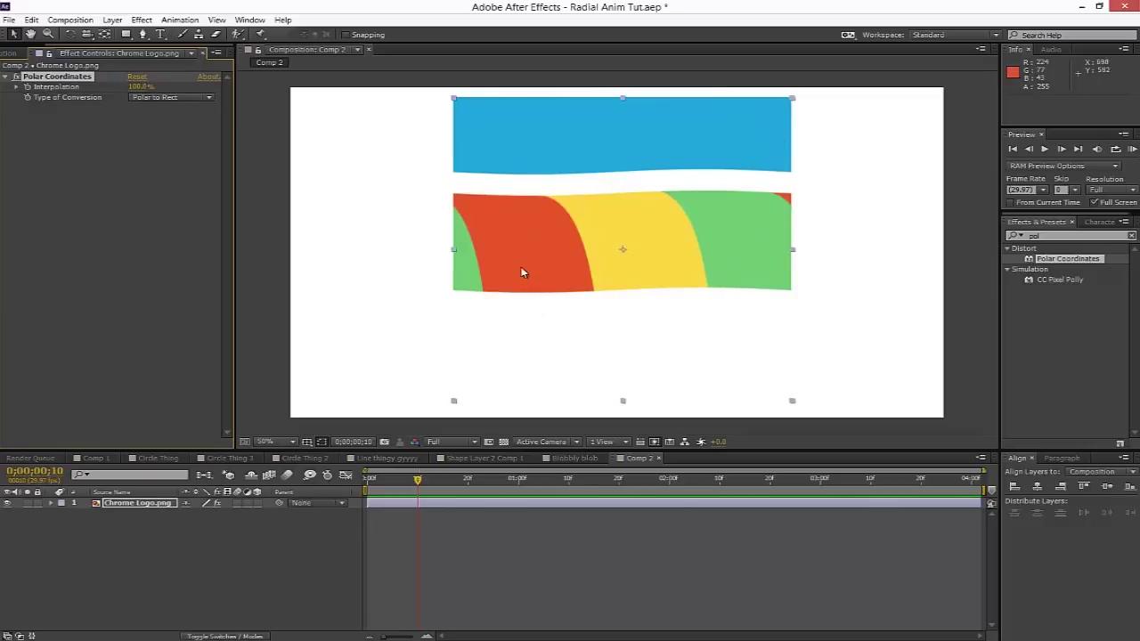
- Pre-compose the unwrapped Chrome logo layer with all attributes moved, check inside the new composition, and return to Comp 2
click(205, 550)
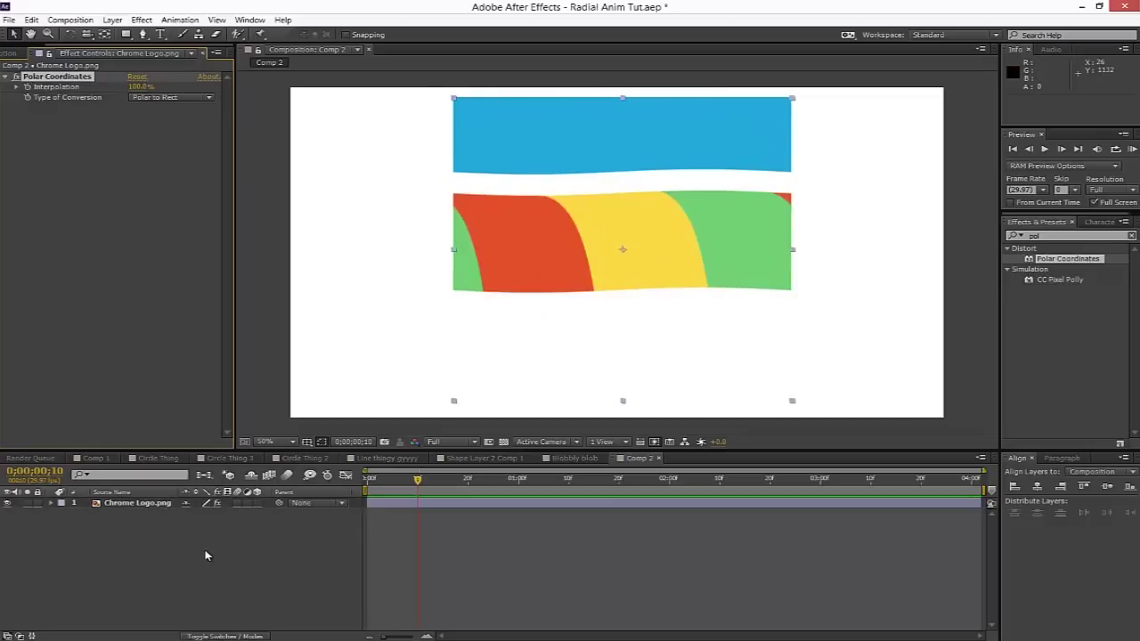
click(421, 504)
key(ctrl+shift+c)
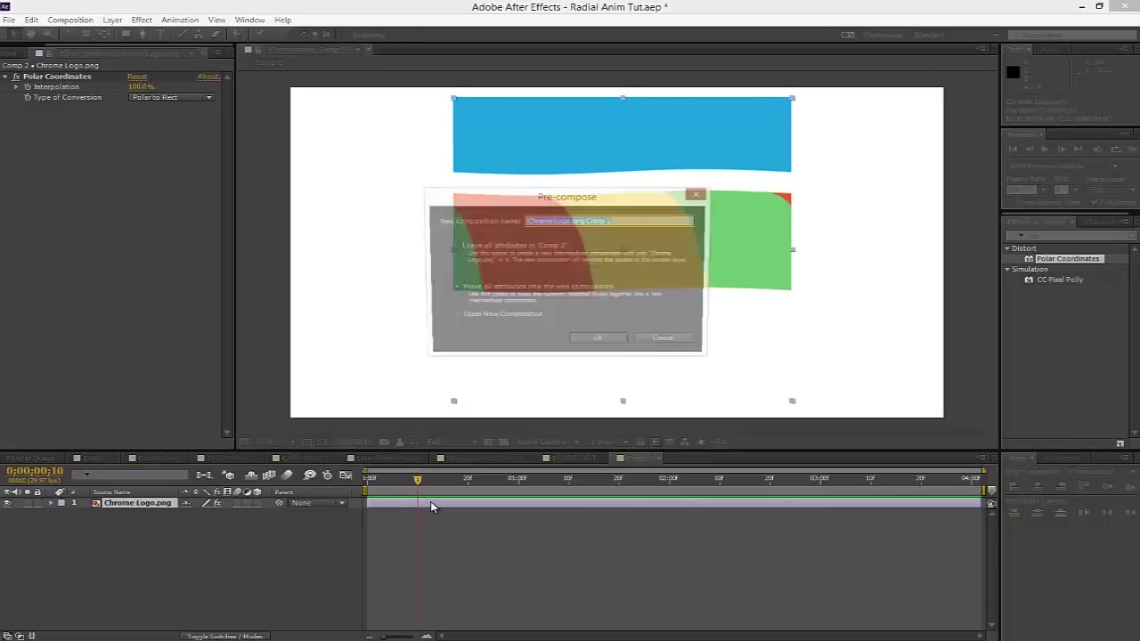
click(602, 340)
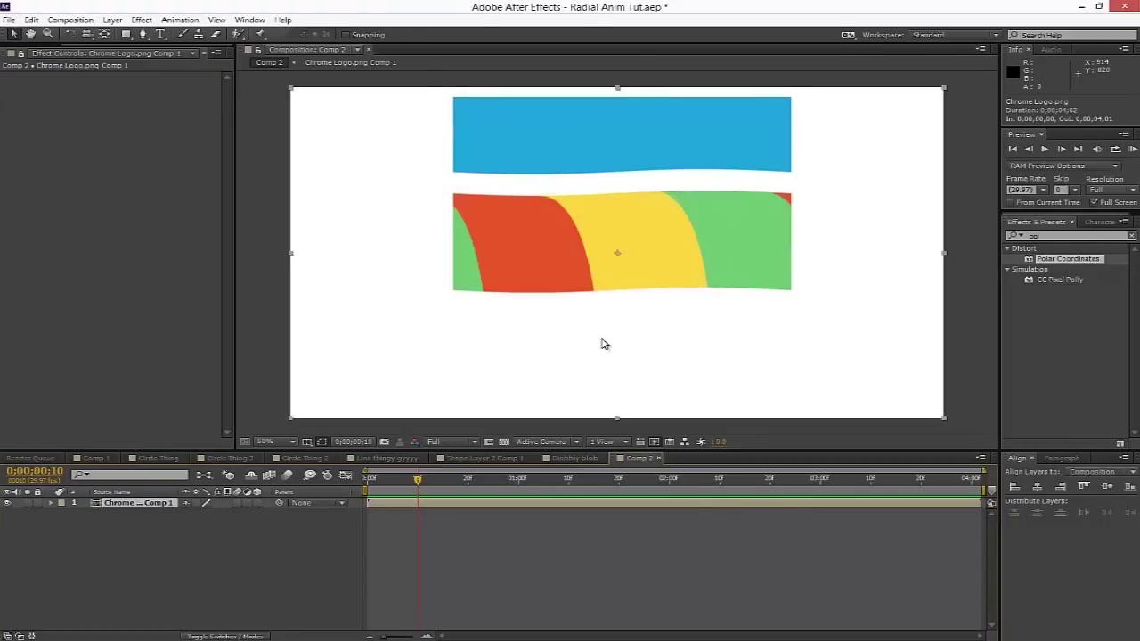
double_click(157, 504)
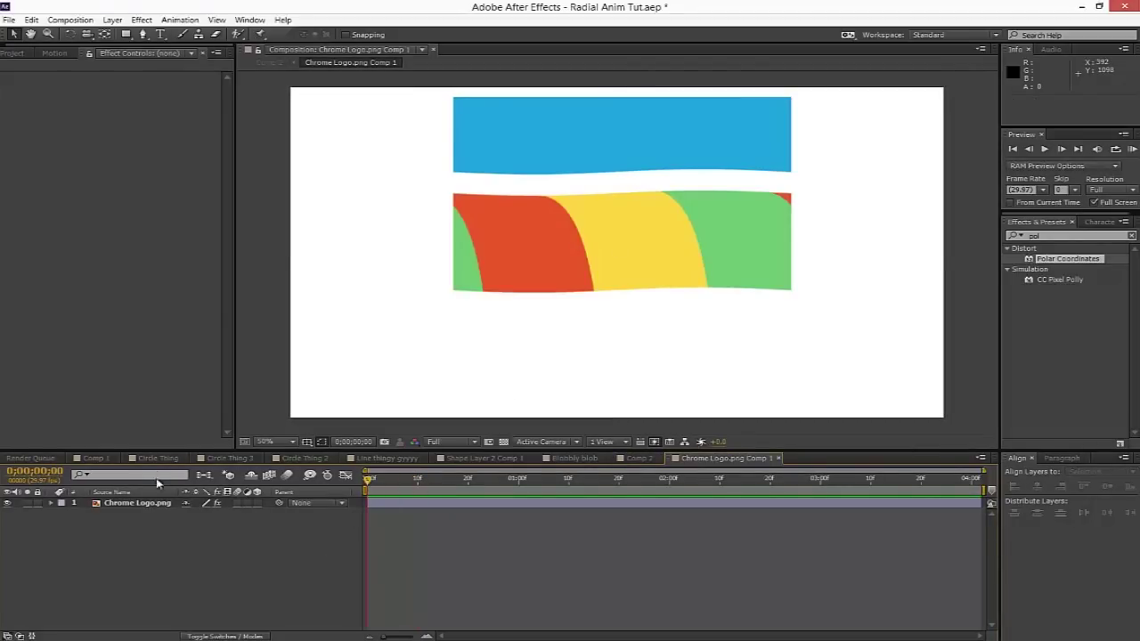
click(639, 458)
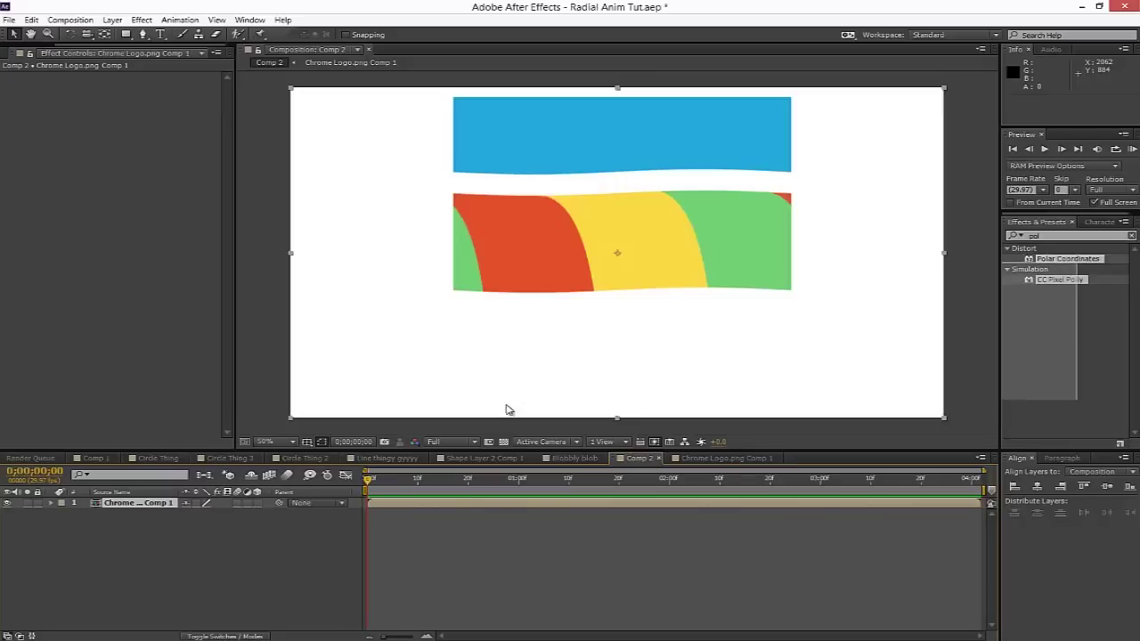
- Apply Polar Coordinates to the pre-composed Chrome logo layer in Comp 2, with 100% interpolation and Rect to Polar conversion
click(1021, 288)
drag(1064, 258, 549, 503)
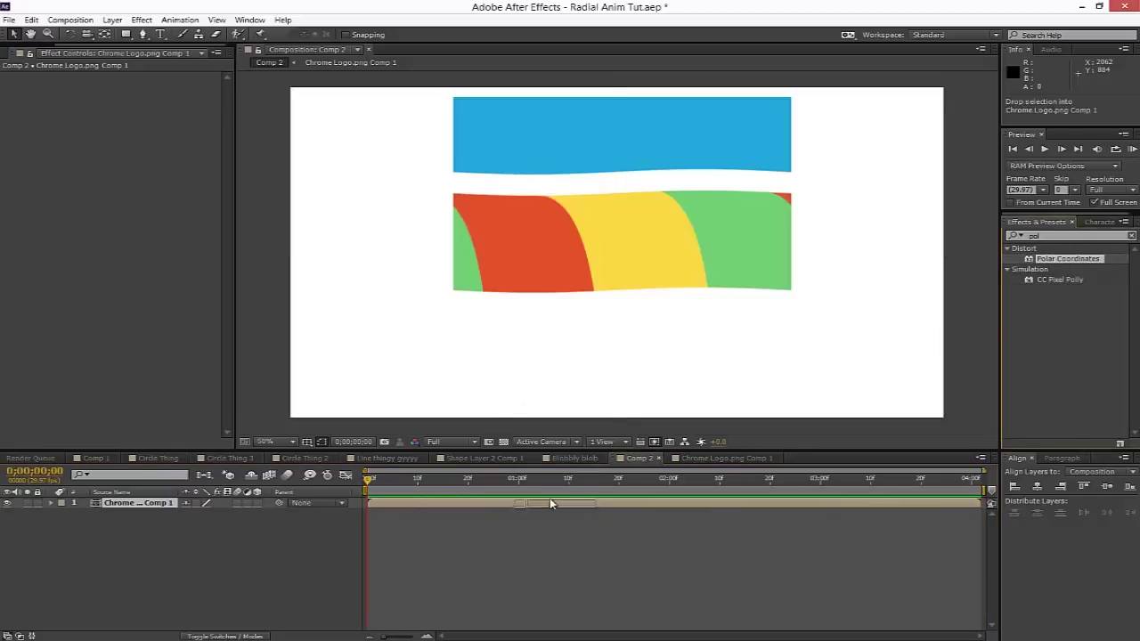
drag(138, 86, 347, 97)
click(169, 97)
click(160, 106)
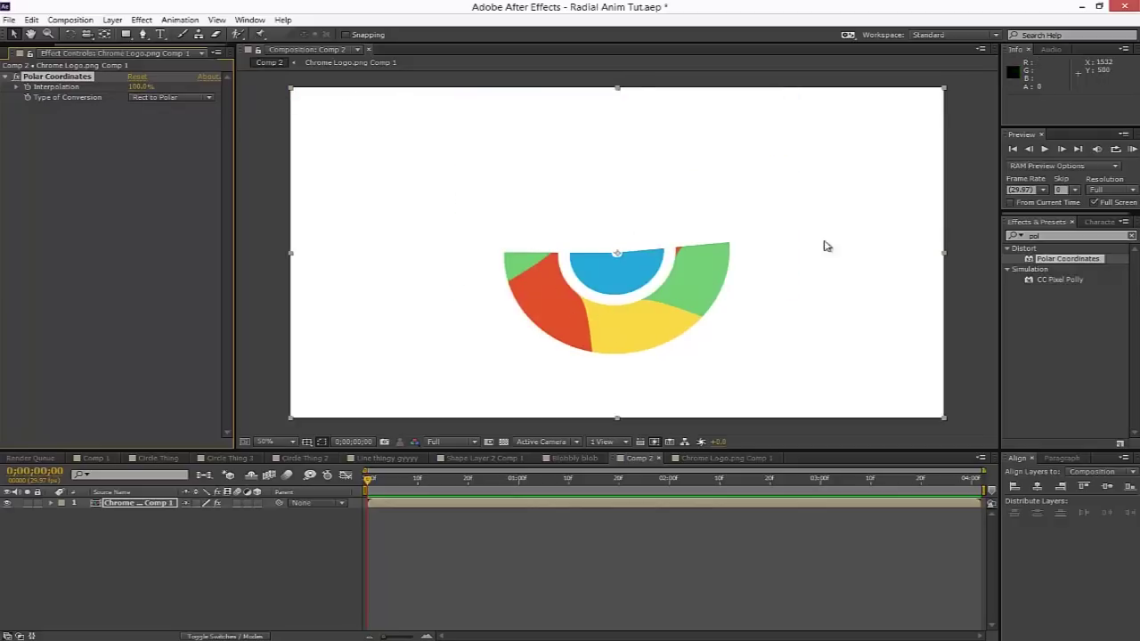
click(729, 458)
click(639, 458)
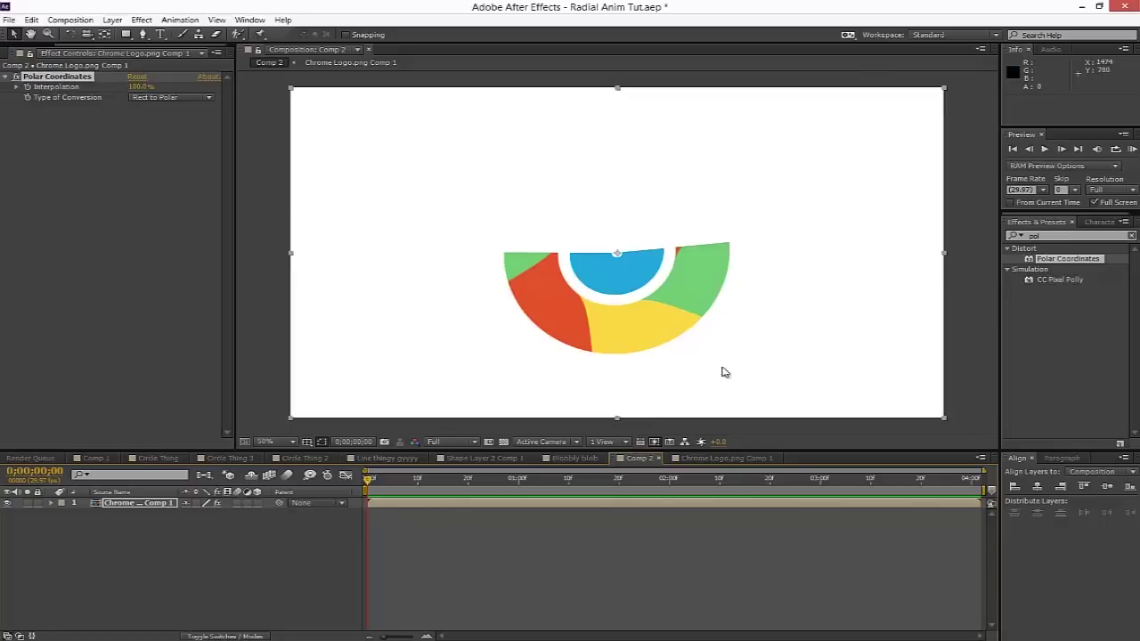
- In the logo pre-comp, draw a region of interest of about 990 x 994 px around the logo layer and crop the composition to it
double_click(667, 386)
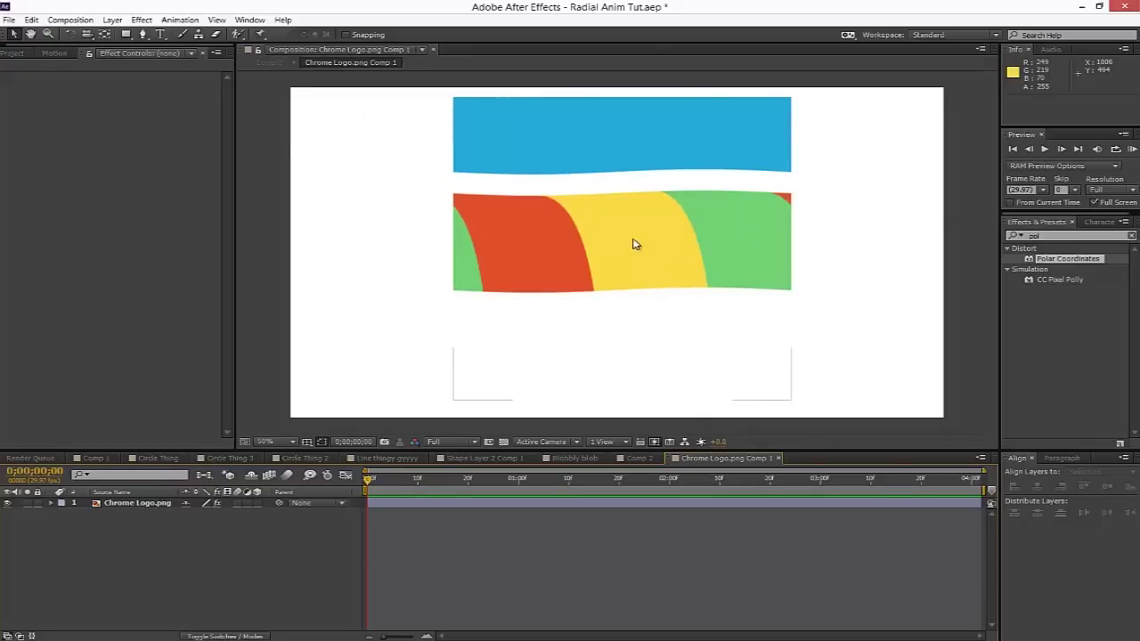
click(521, 205)
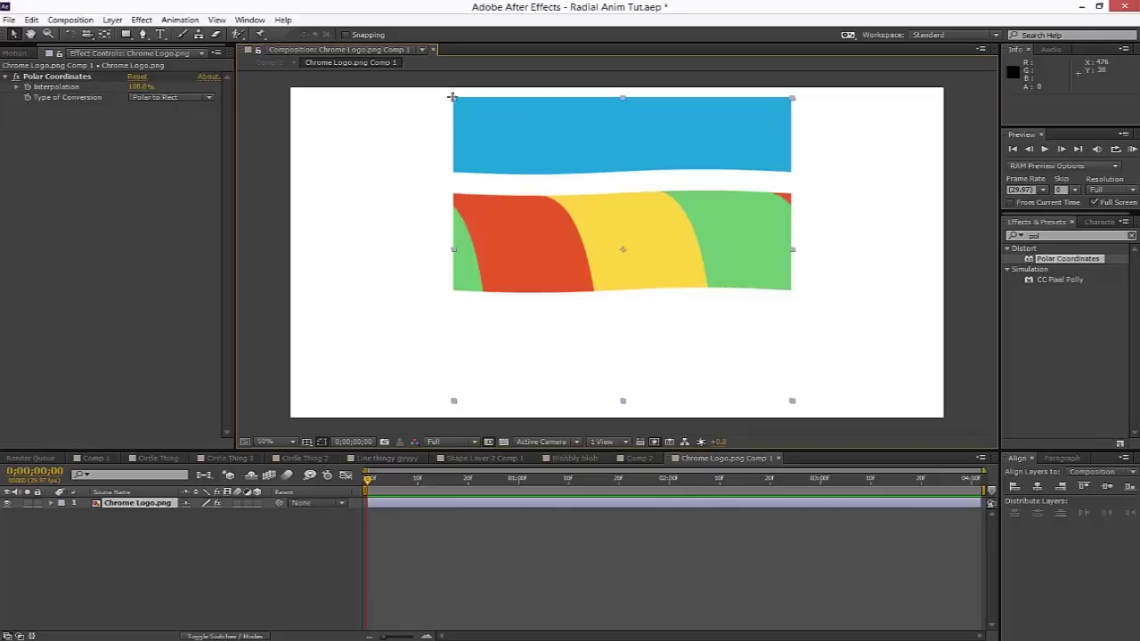
drag(452, 96, 789, 402)
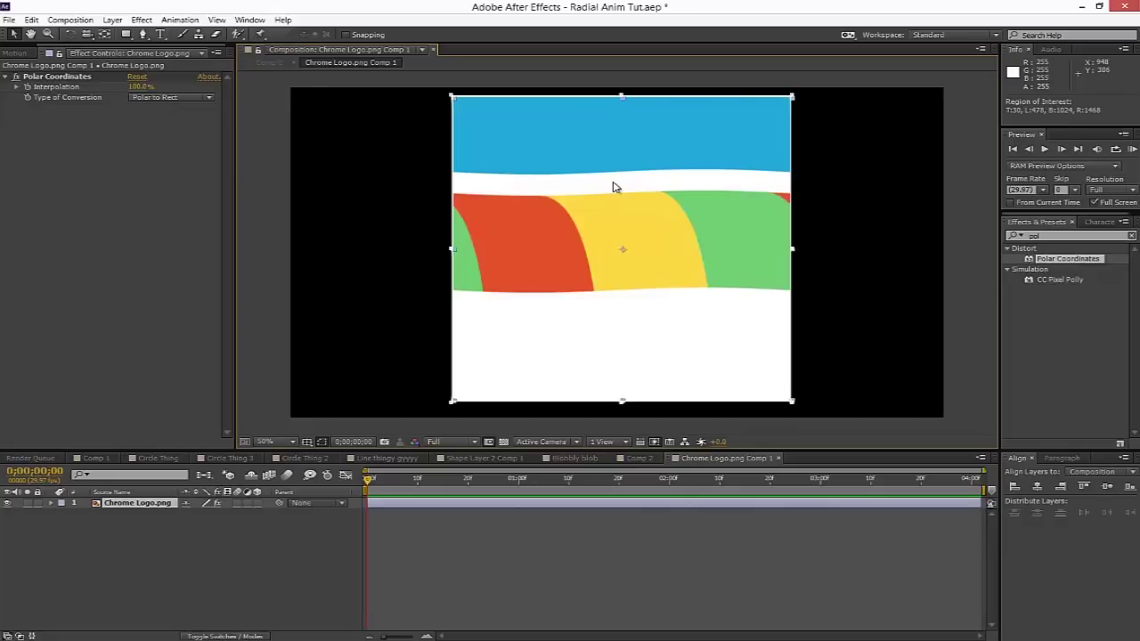
click(179, 19)
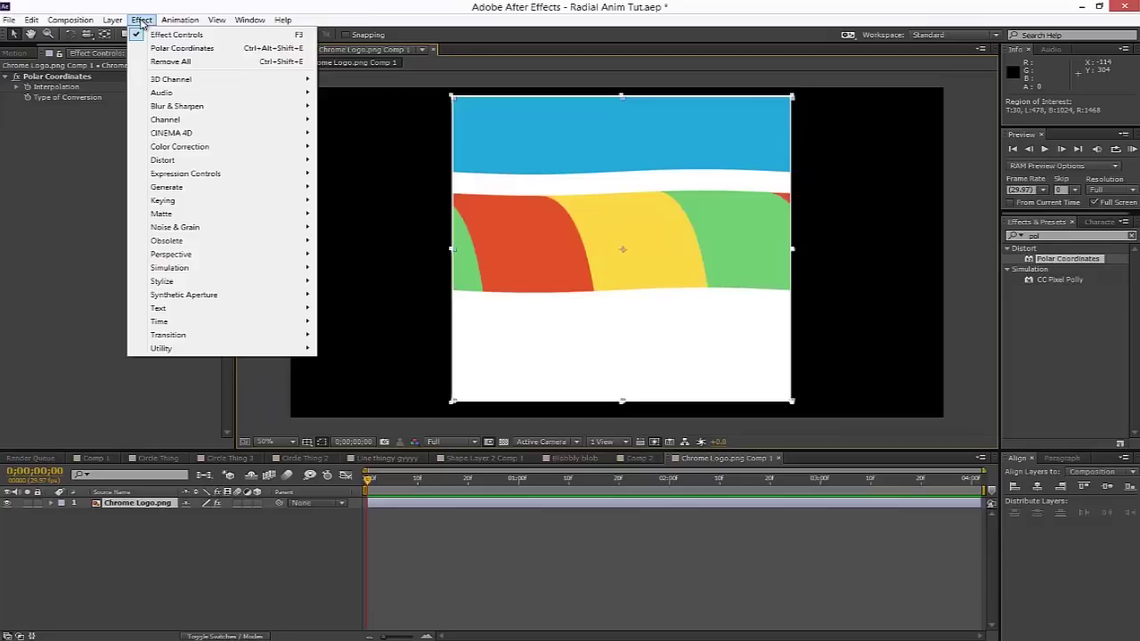
mouse_move(122, 22)
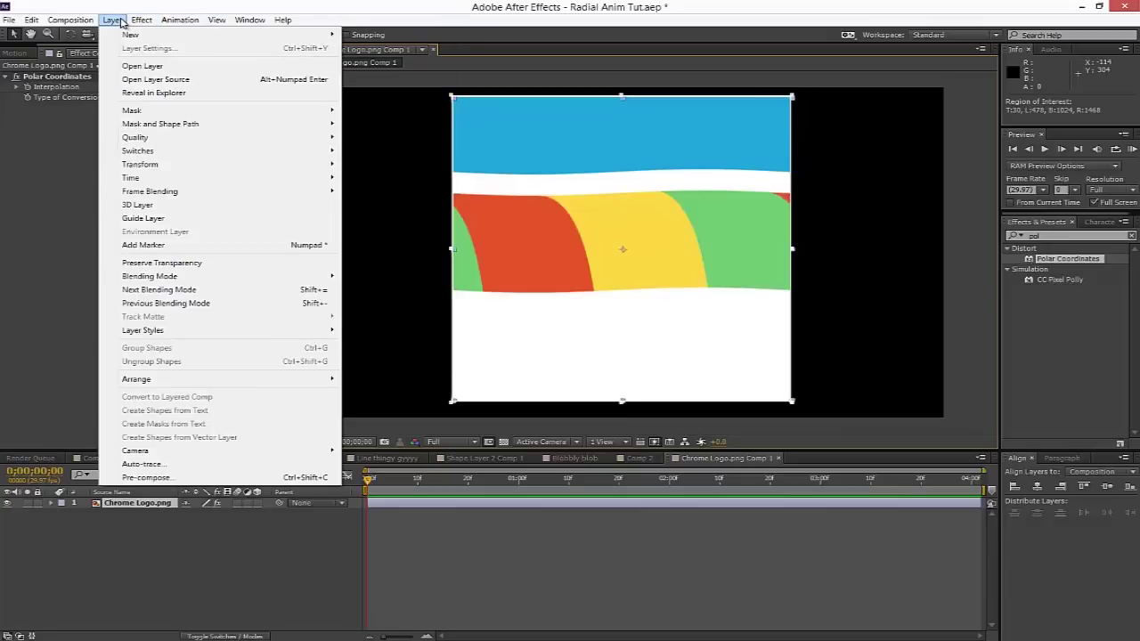
mouse_move(81, 23)
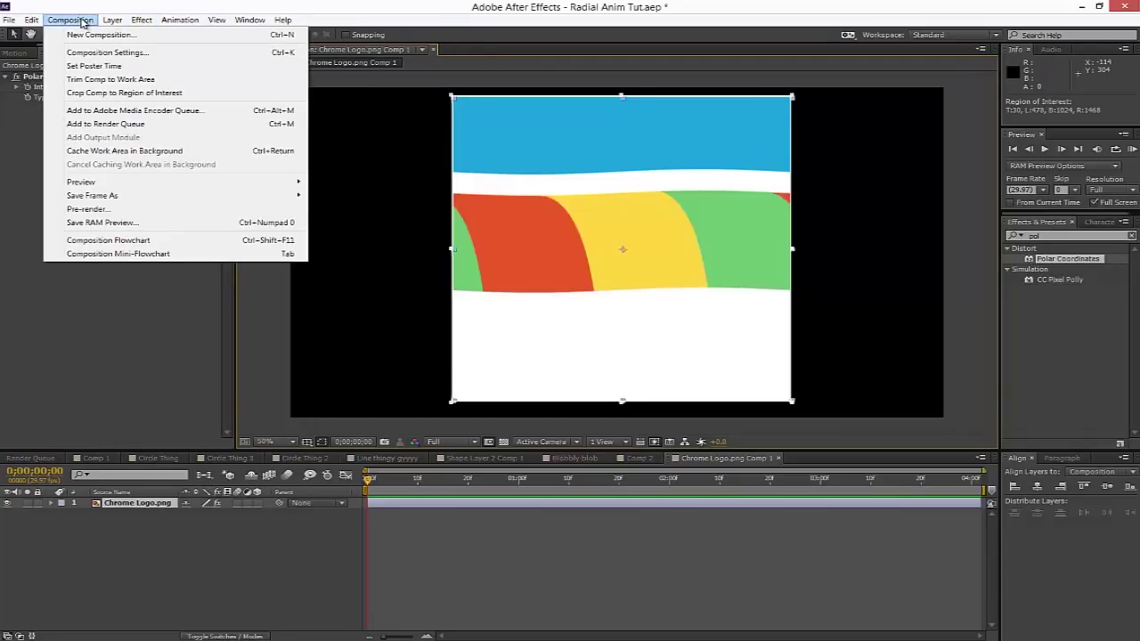
mouse_move(228, 24)
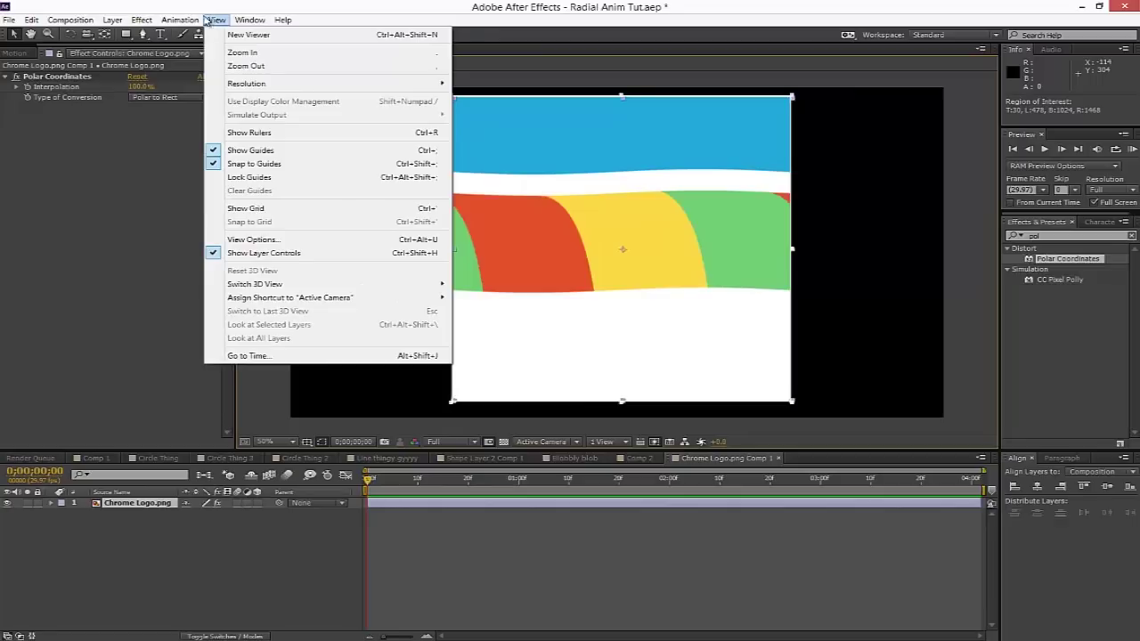
mouse_move(183, 20)
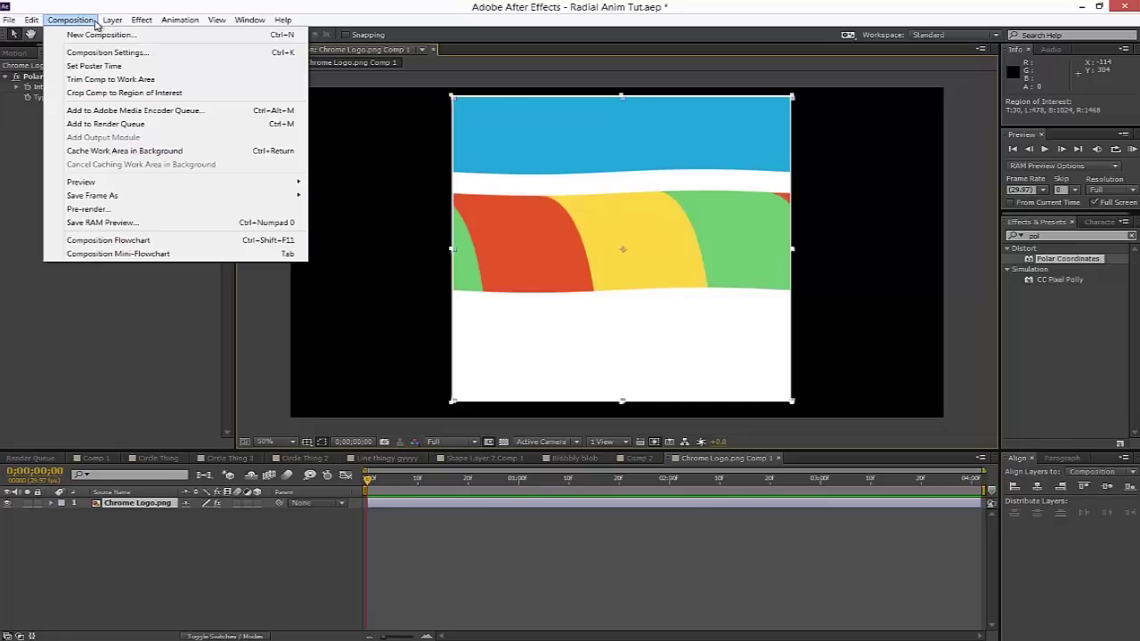
click(115, 94)
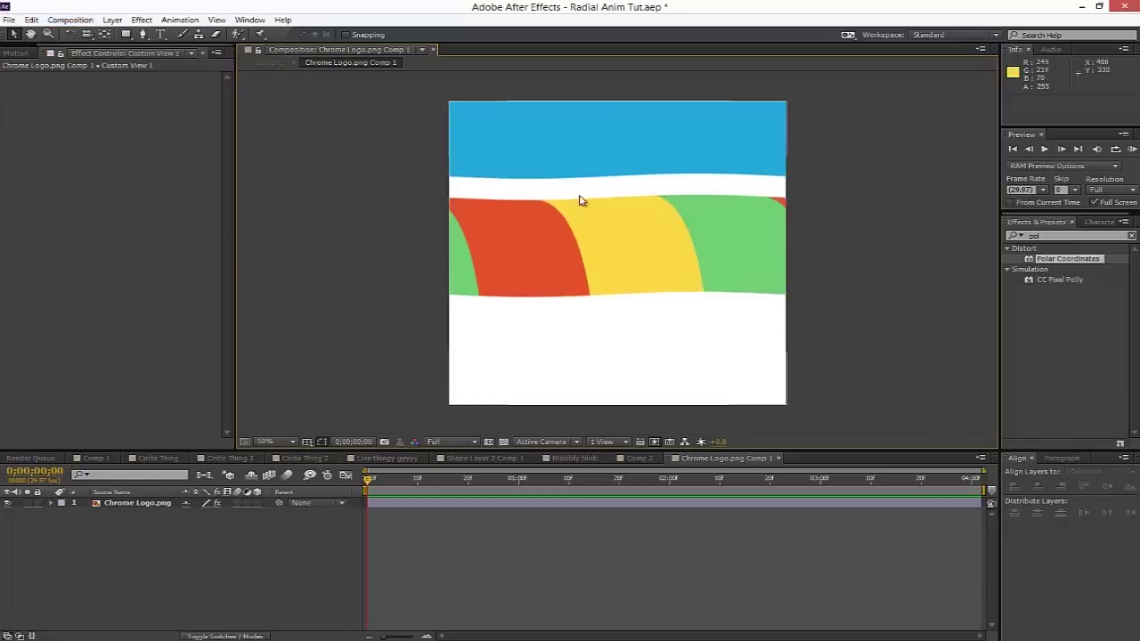
- Nudge the unwrapped logo layer to line up with the cropped pre-comp's edges, and check the re-wrapped logo in Comp 2
click(648, 145)
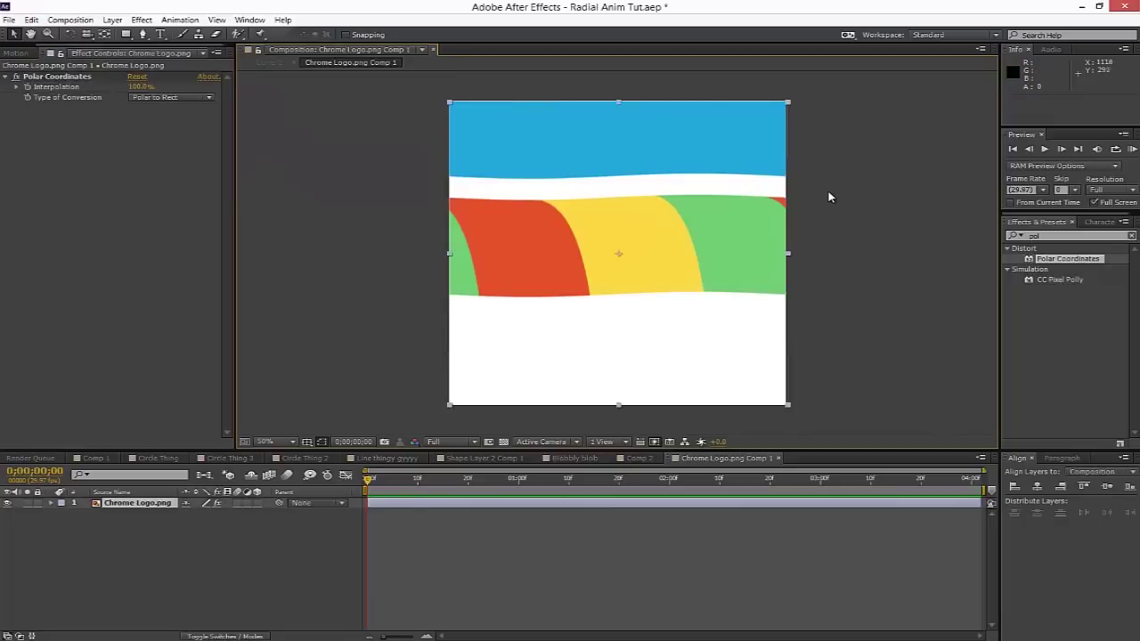
drag(756, 174, 756, 173)
click(805, 181)
click(690, 184)
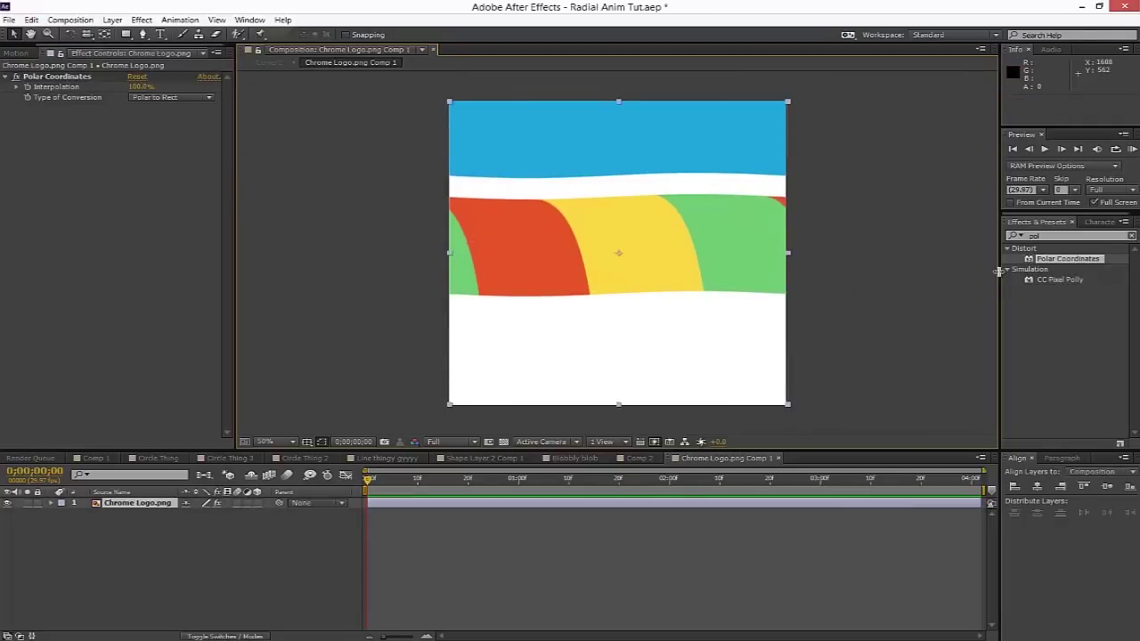
click(897, 326)
click(638, 458)
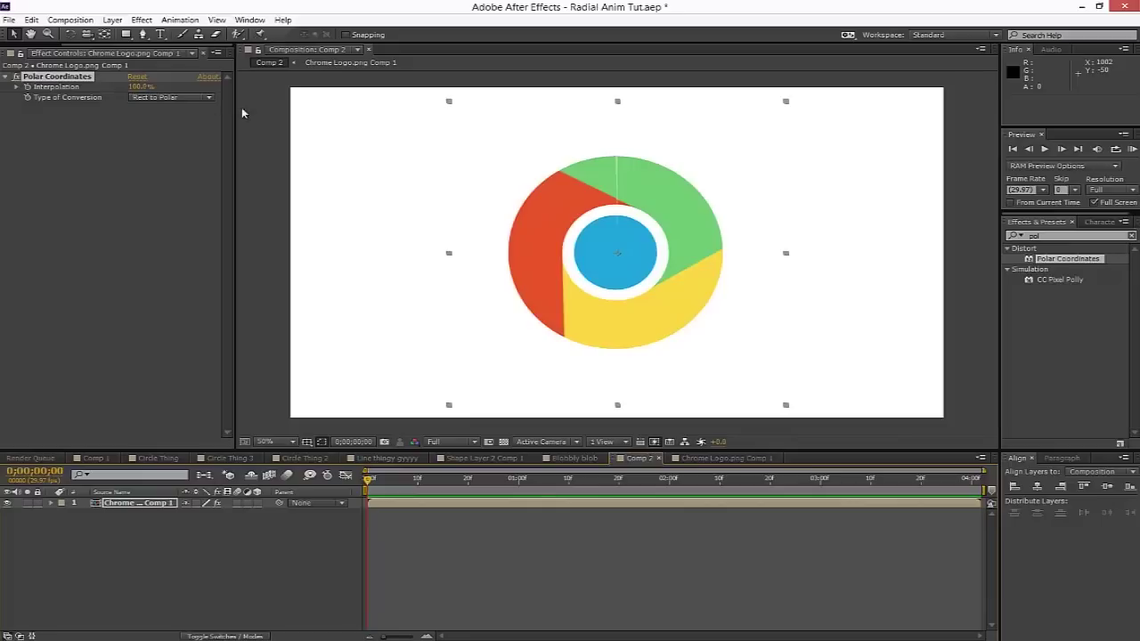
- Shift the unwrapped logo slightly inside the pre-comp to close the vertical seam, and inspect the seam area up close in Comp 2
click(725, 458)
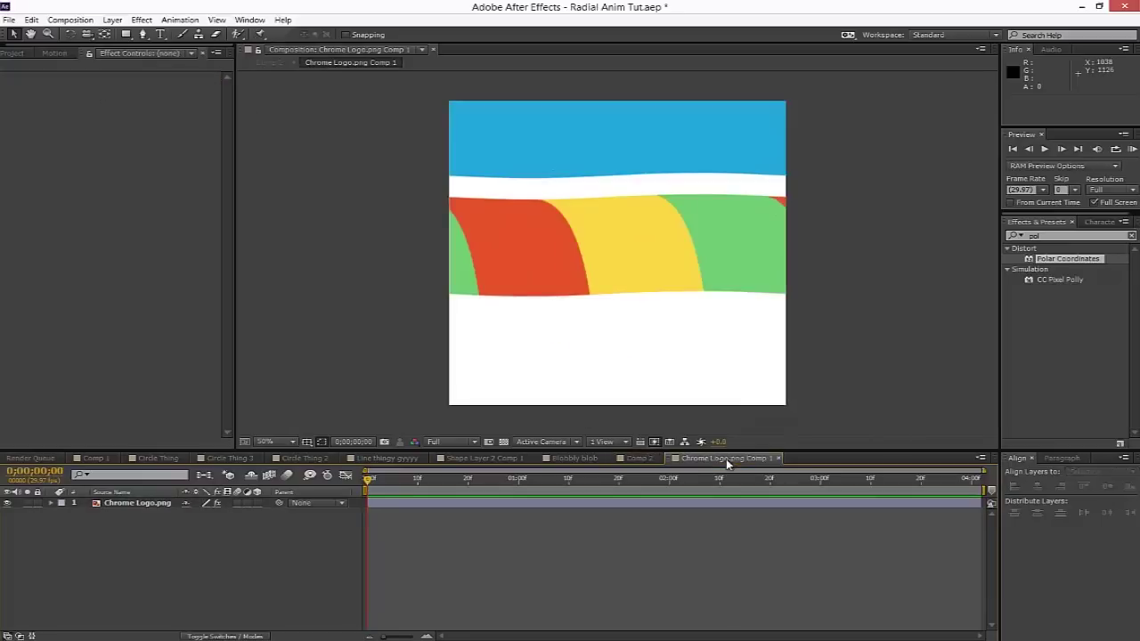
click(718, 140)
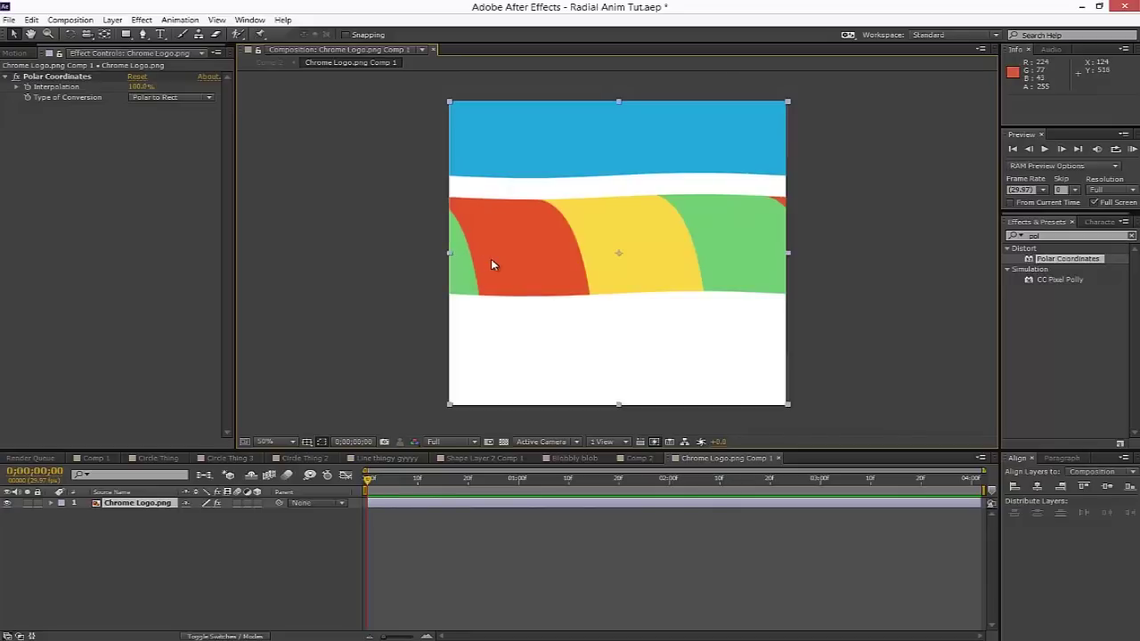
click(830, 230)
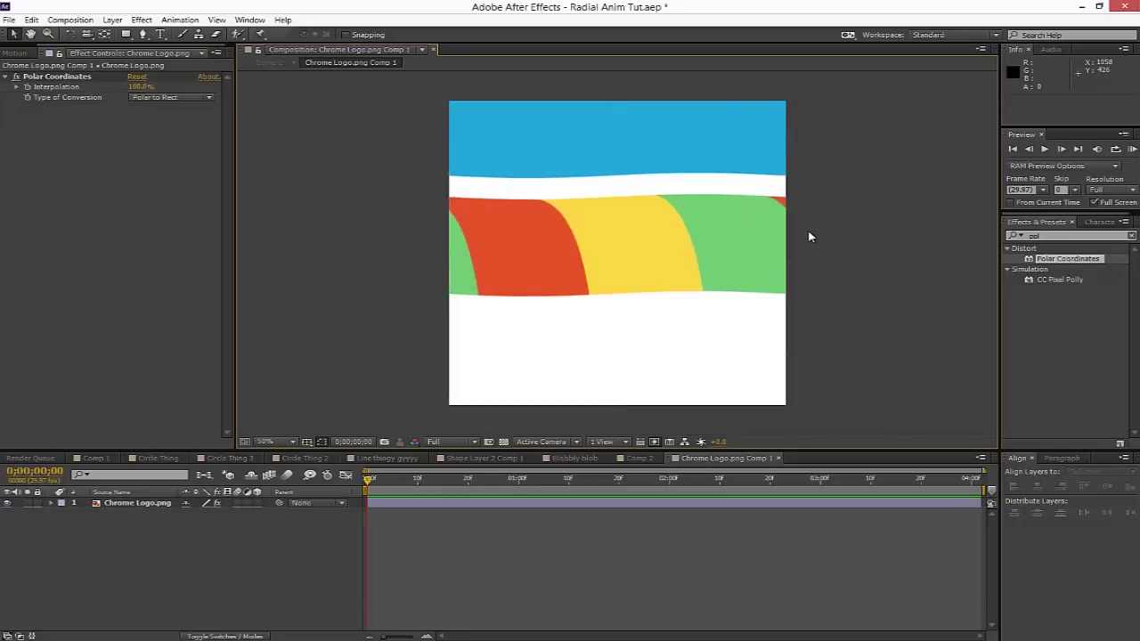
click(639, 458)
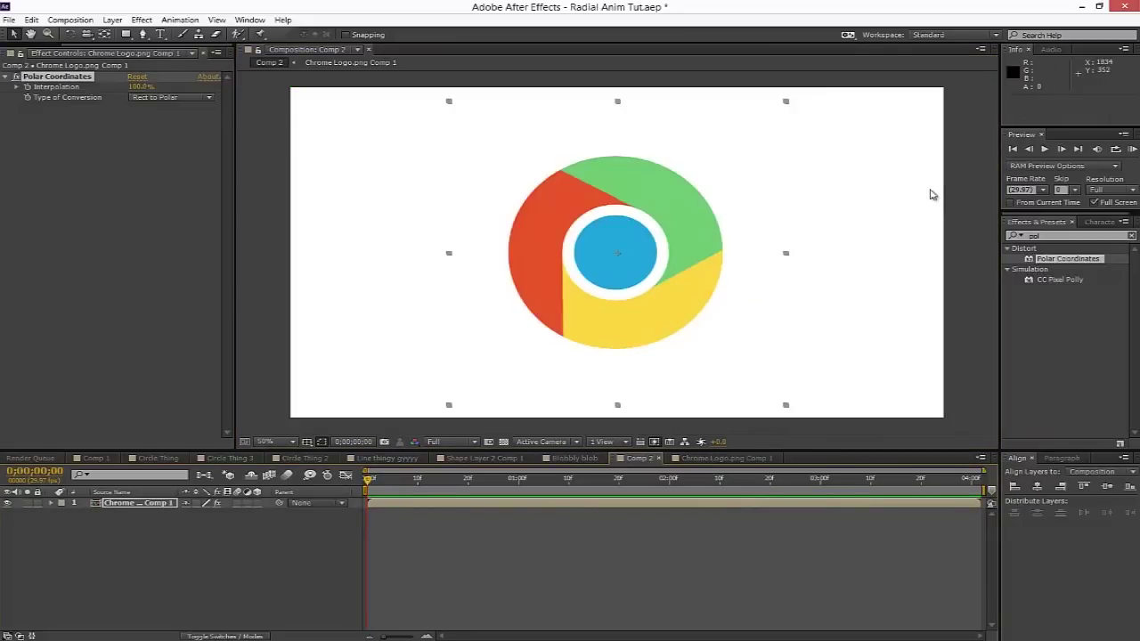
scroll(621, 201, up, 4)
scroll(594, 169, up, 3)
scroll(633, 178, down, 4)
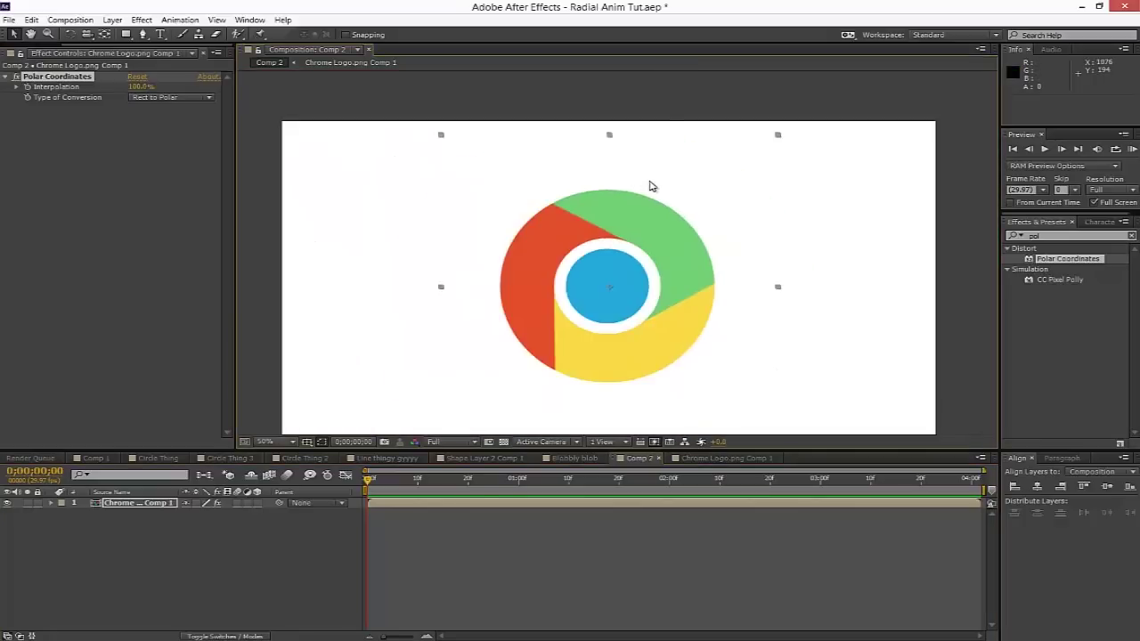
drag(664, 145, 669, 106)
click(953, 161)
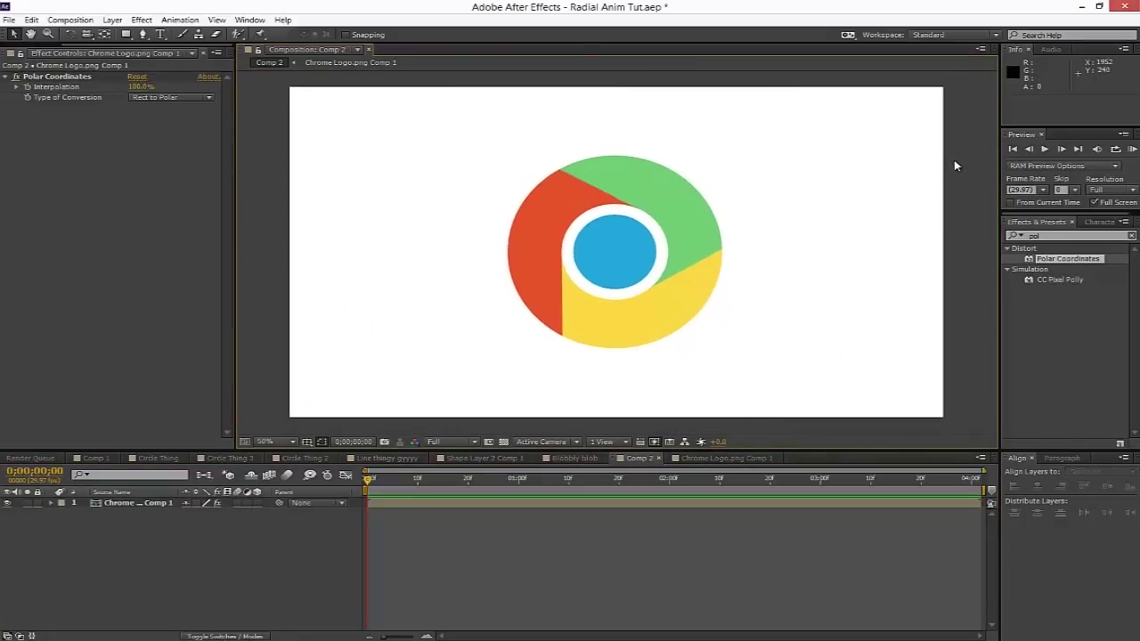
- Inside the logo pre-comp, keyframe the layer's Position at 0;00;00;20 and move it out of frame to -508, 496 at 0;00;00;10
click(703, 459)
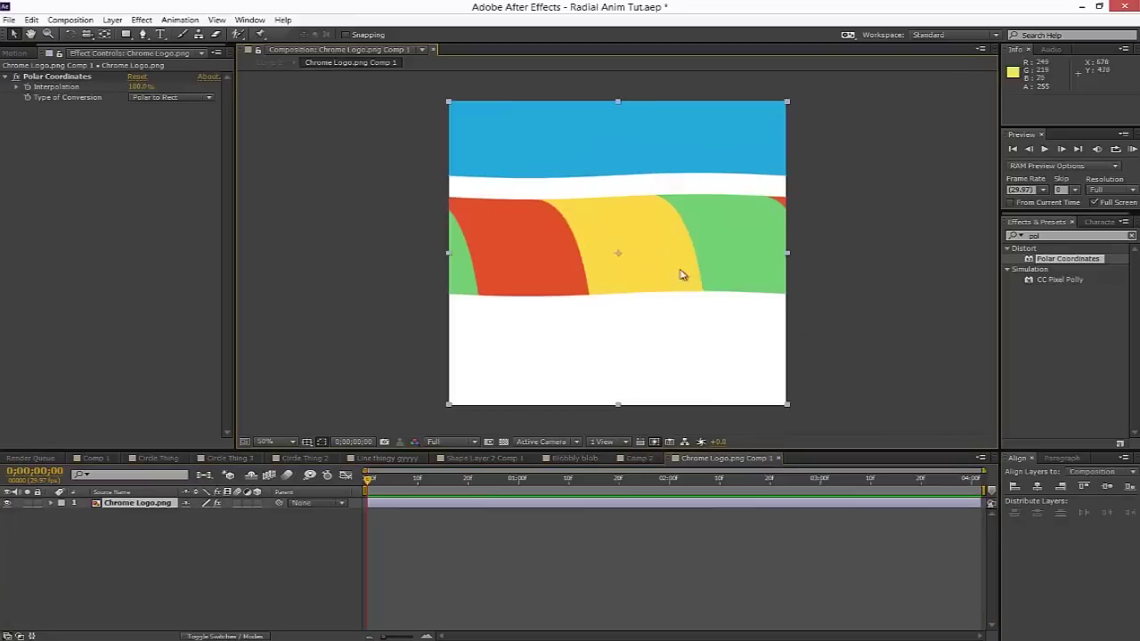
drag(446, 481, 470, 490)
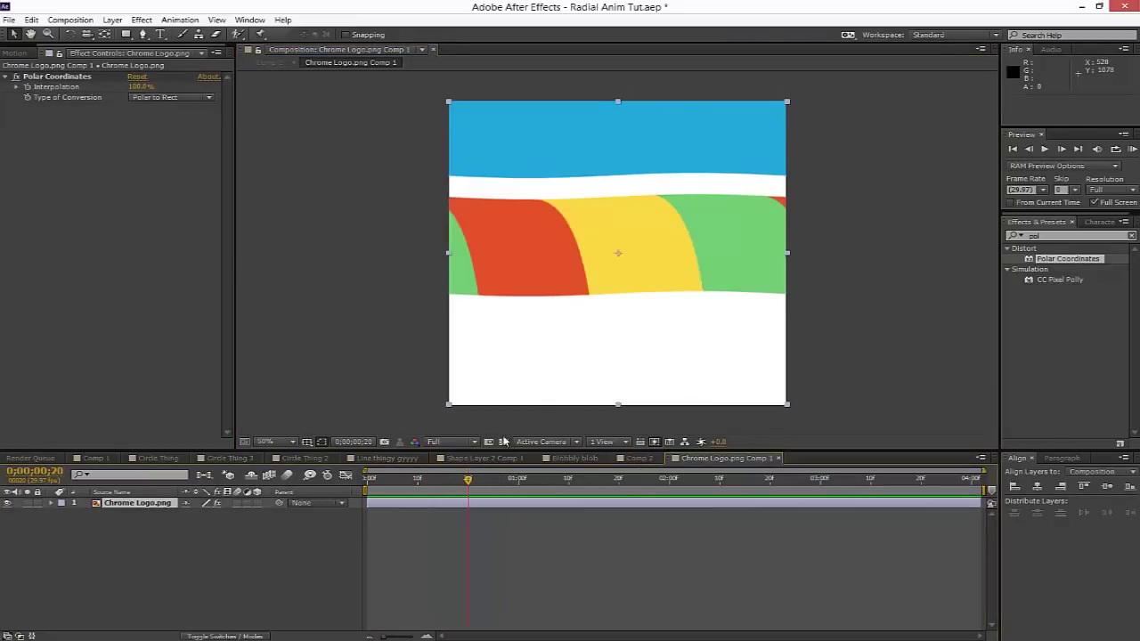
key(p)
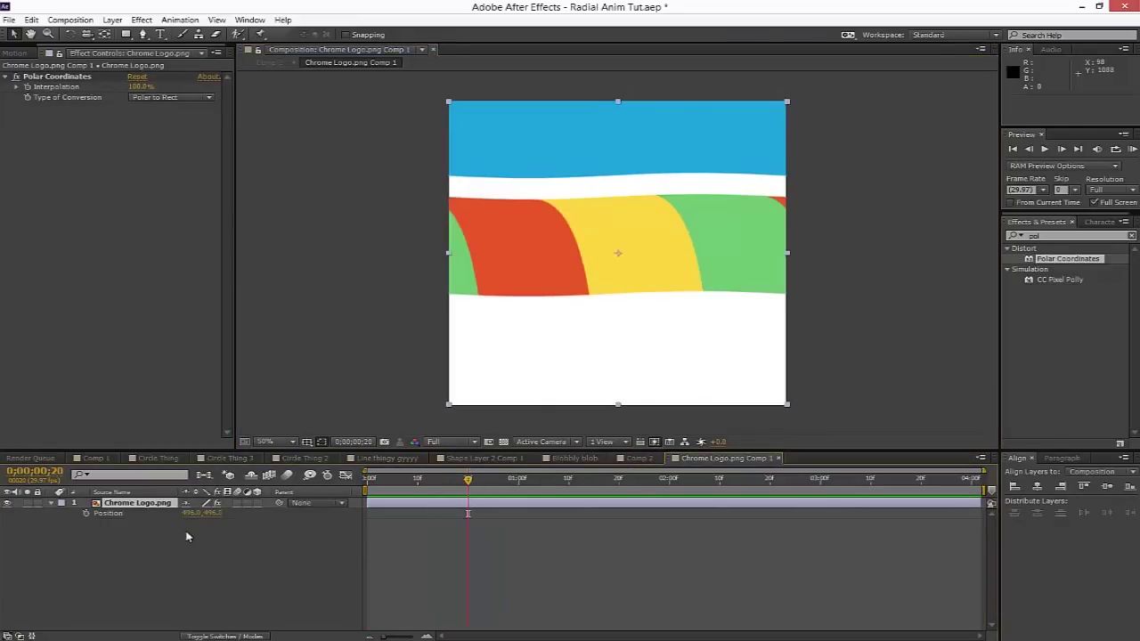
click(86, 514)
click(418, 482)
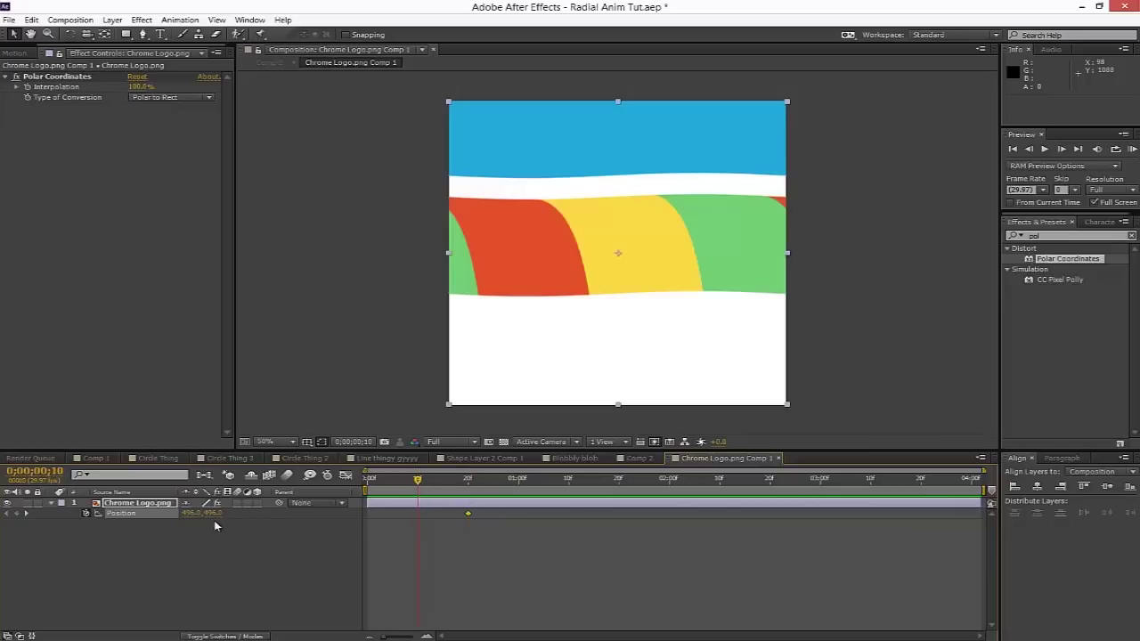
drag(563, 294, 316, 395)
- Ease both Position keyframes of the logo layer with the Motion script, setting its in-and-out speed to 82
drag(531, 546, 408, 509)
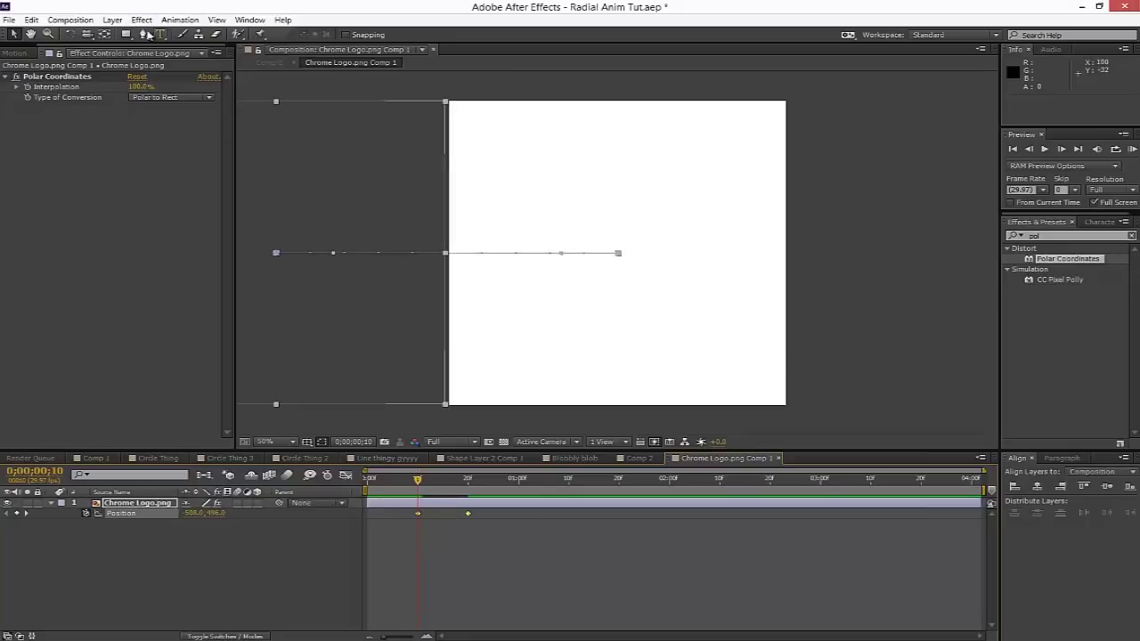
click(20, 53)
drag(118, 257, 132, 258)
- Preview the logo animation in the pre-comp and the resulting radial wipe in Comp 2
key(KP_0)
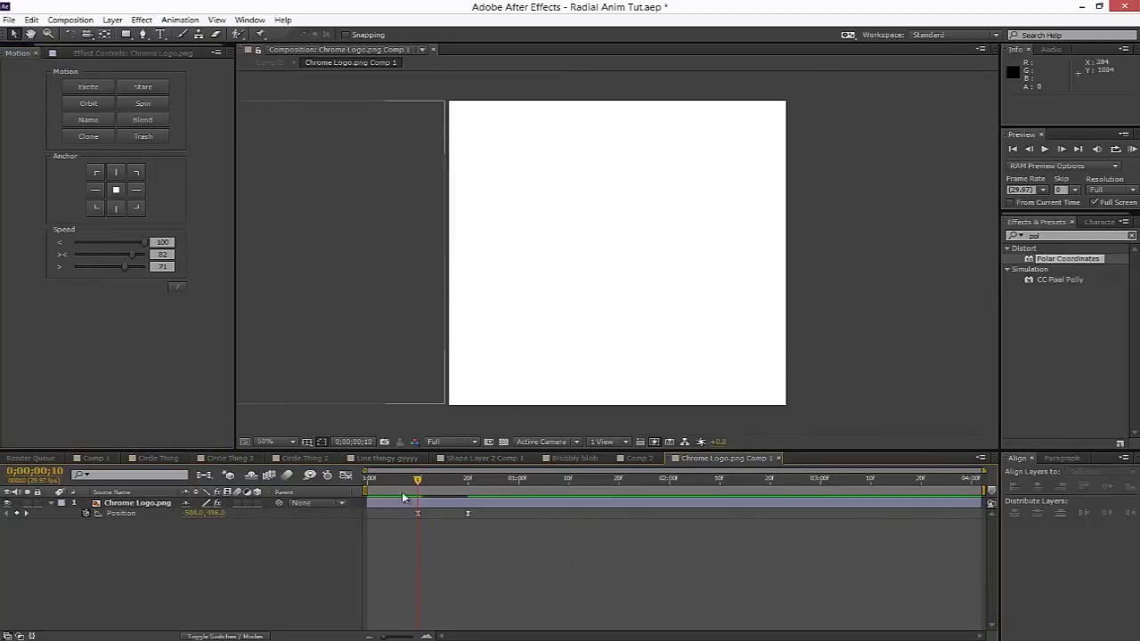
click(634, 458)
key(KP_0)
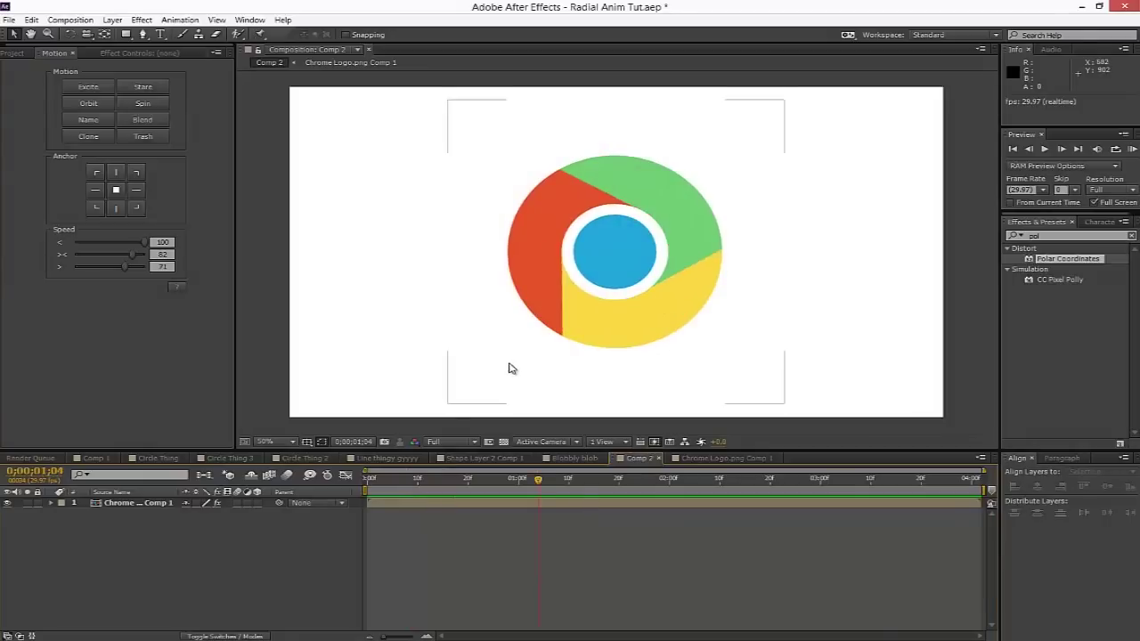
click(727, 399)
click(679, 137)
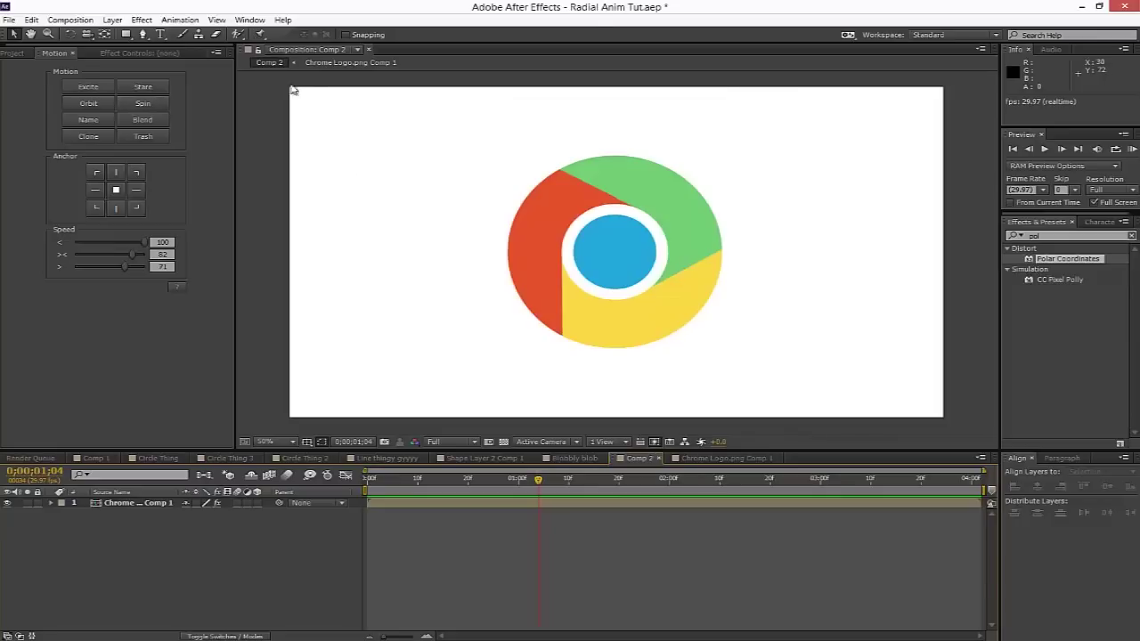